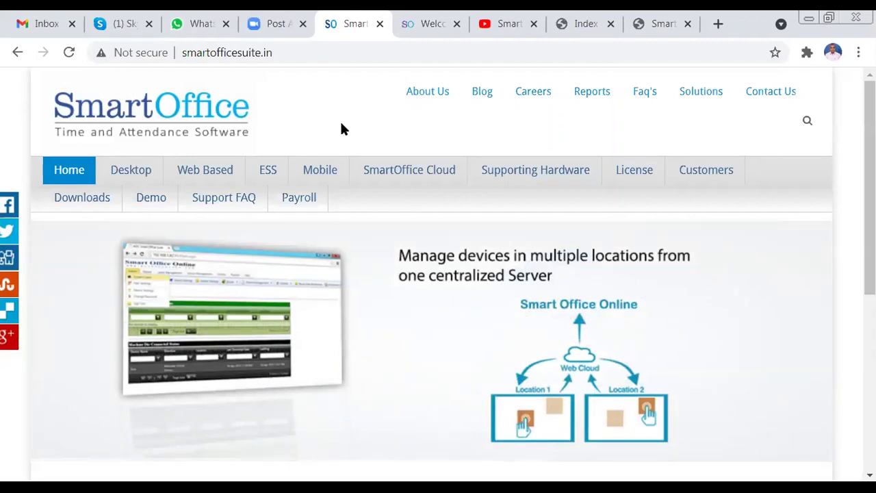
# - Select the smartofficesuite.in address, browse the home page, and go to Contact Us
pyautogui.moveTo(242, 54); pyautogui.dragTo(273, 54)
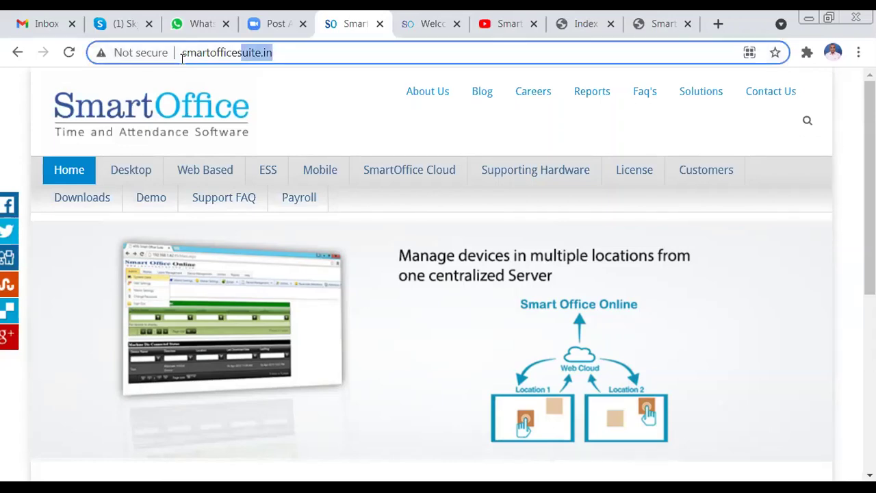
pyautogui.moveTo(182, 57); pyautogui.dragTo(181, 55)
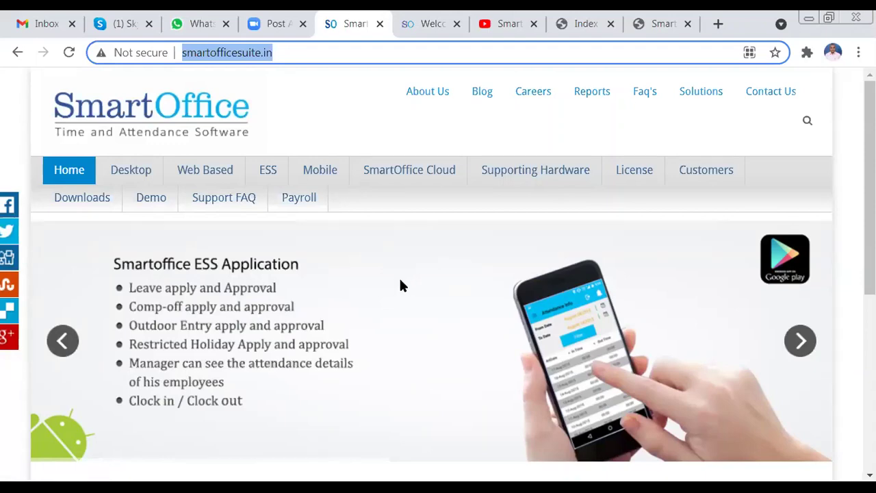
pyautogui.scroll(-1, 402, 285)
pyautogui.scroll(-2, 401, 282)
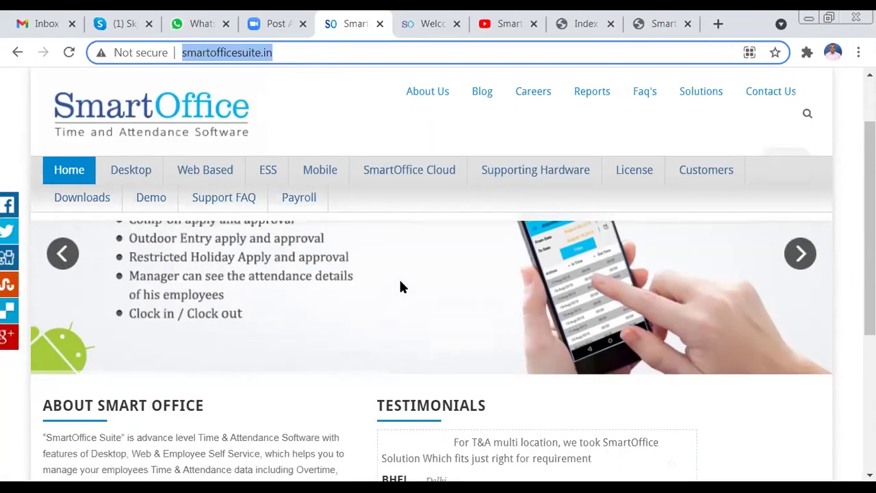
pyautogui.scroll(2, 413, 289)
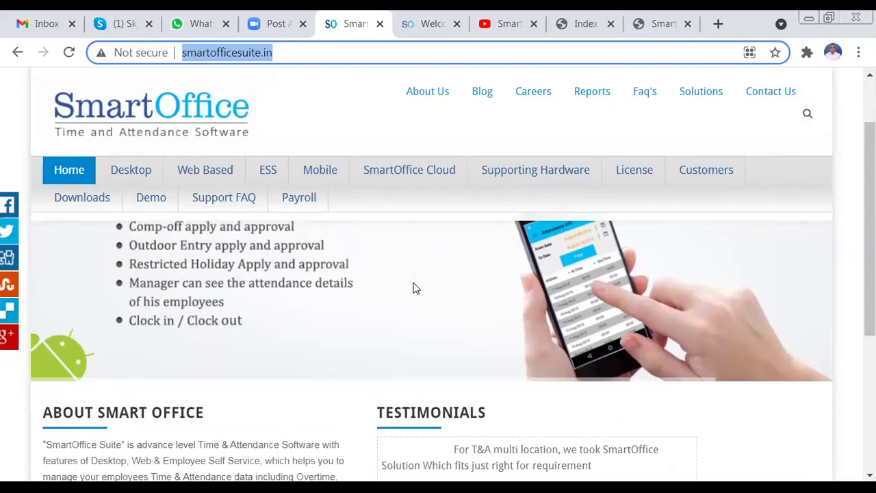
pyautogui.click(775, 96)
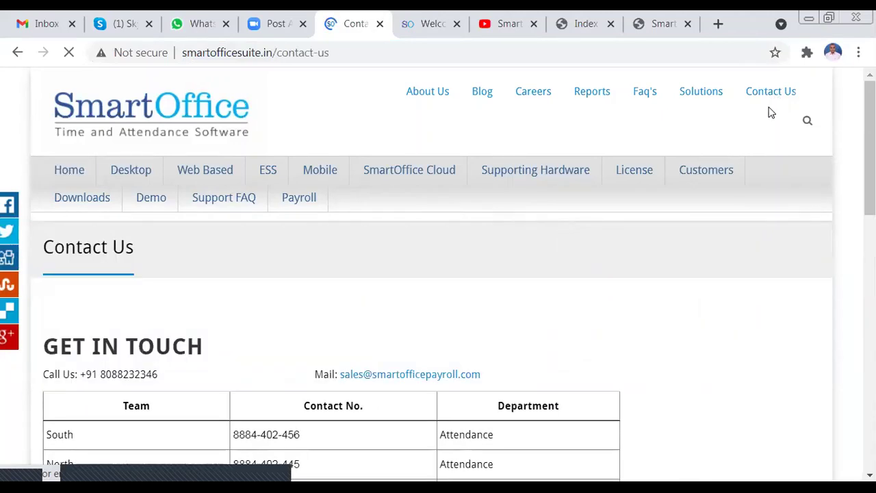
# - Scroll down the Contact Us page and highlight the All India payroll contact number
pyautogui.scroll(-1, 392, 324)
pyautogui.scroll(-2, 349, 309)
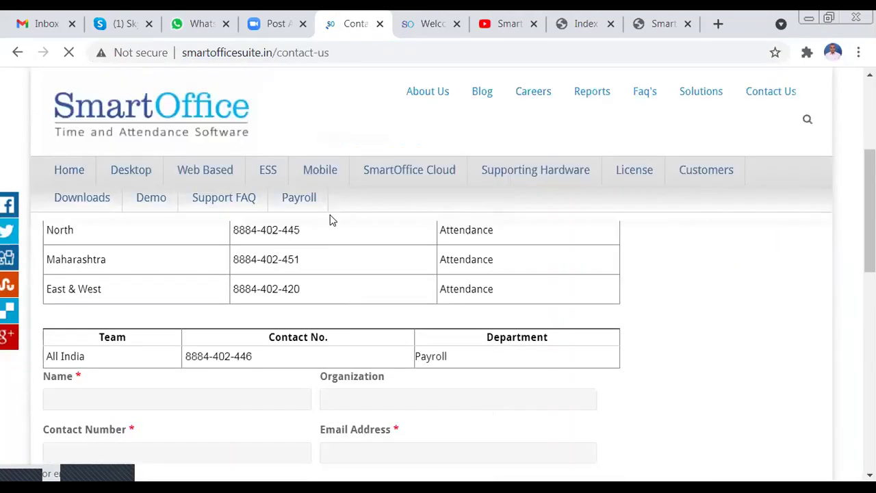
pyautogui.scroll(2, 335, 271)
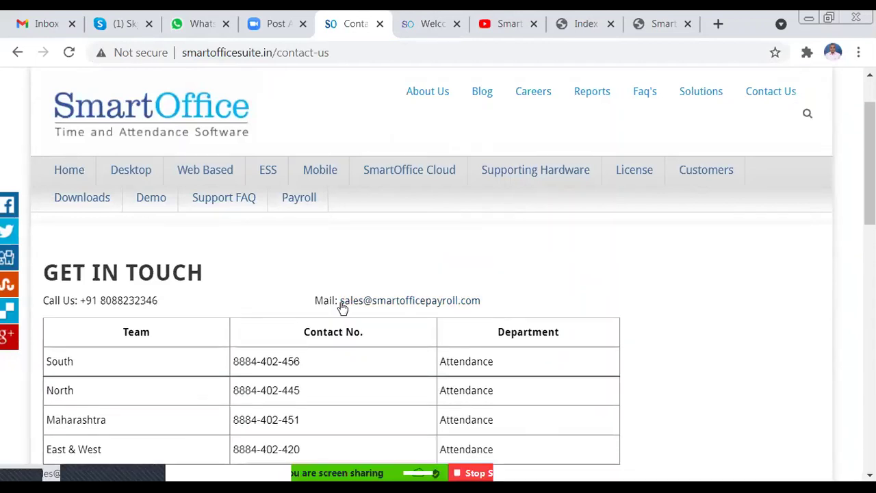
pyautogui.scroll(-1, 332, 321)
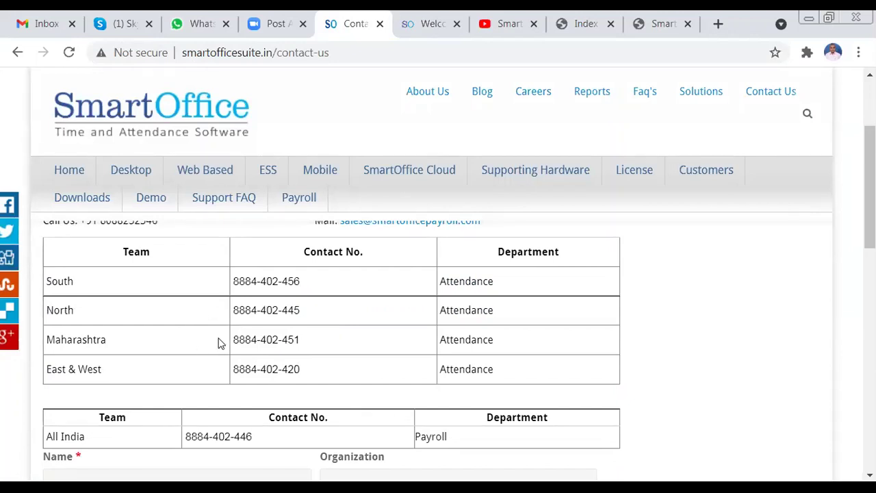
pyautogui.scroll(-1, 226, 344)
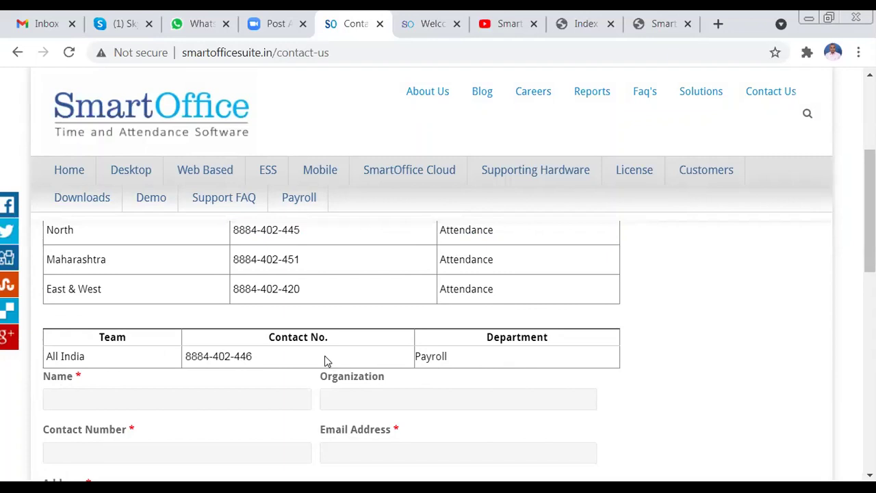
pyautogui.tripleClick(197, 360)
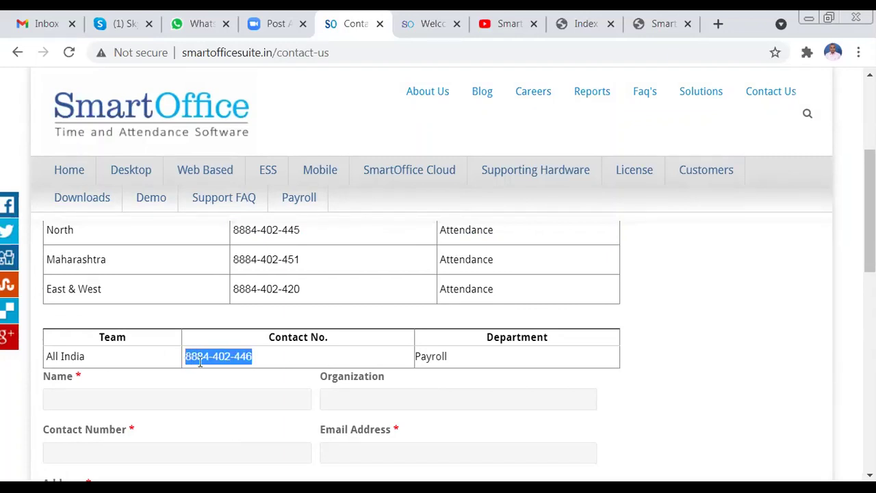
# - Briefly focus the Organization field, then switch to the SmartOffice Payroll 'Welcome' tab
pyautogui.scroll(-1, 589, 321)
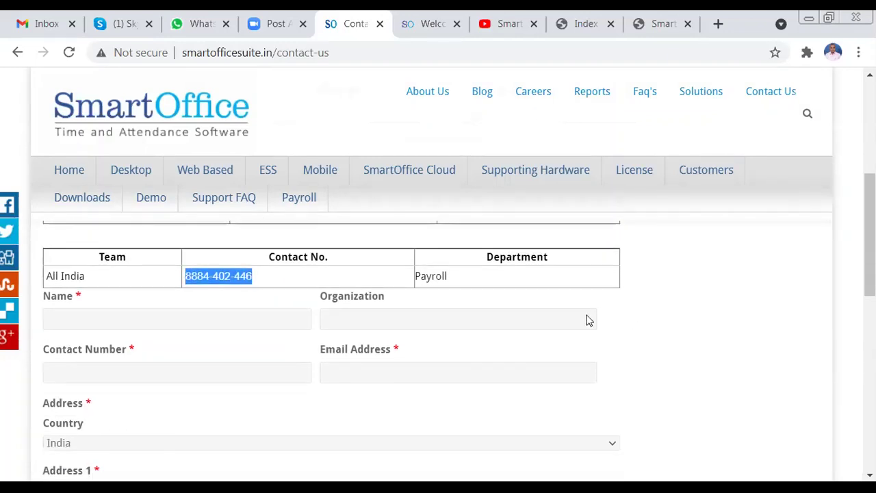
pyautogui.click(336, 300)
pyautogui.scroll(1, 337, 299)
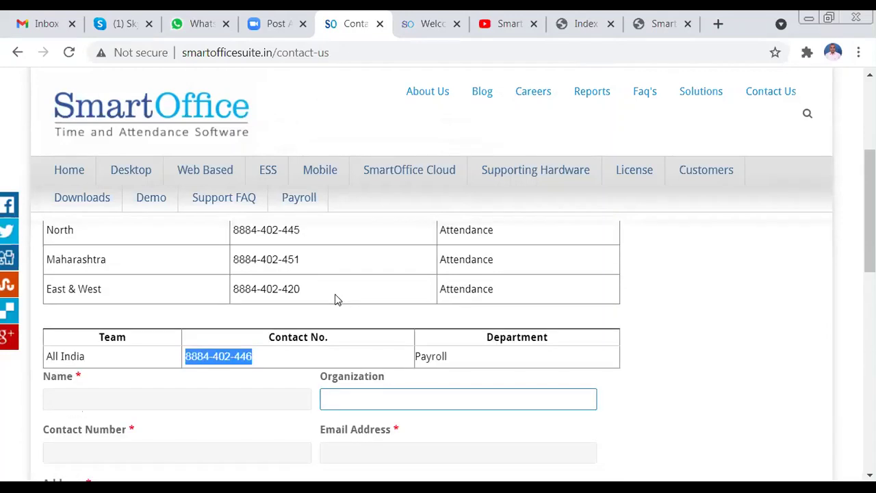
pyautogui.click(347, 147)
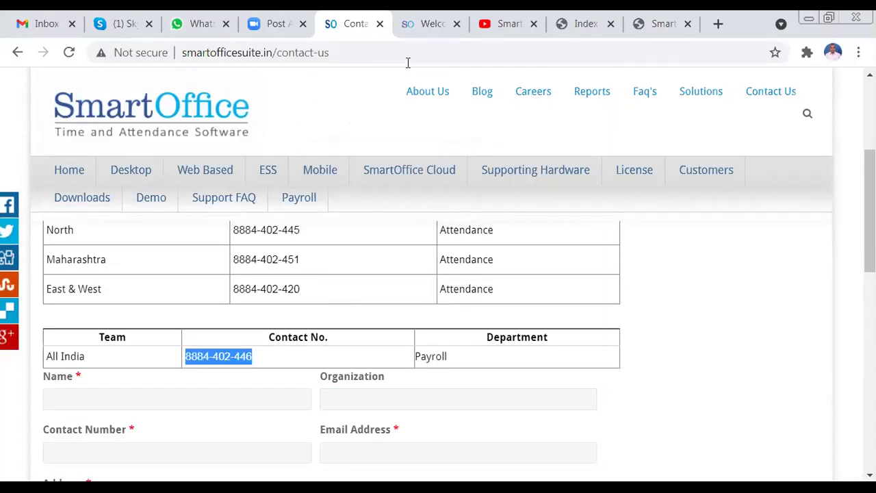
pyautogui.click(425, 24)
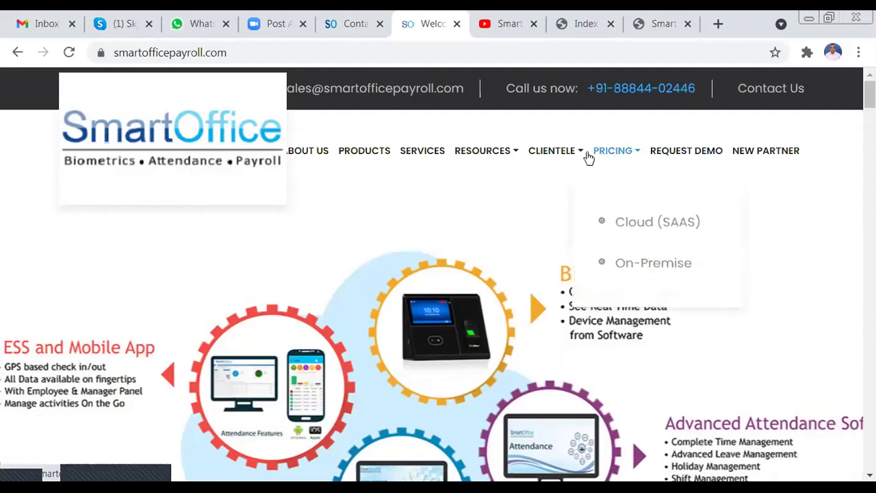
# - Choose Attendance Client under the CLIENTELE menu
pyautogui.moveTo(579, 157)
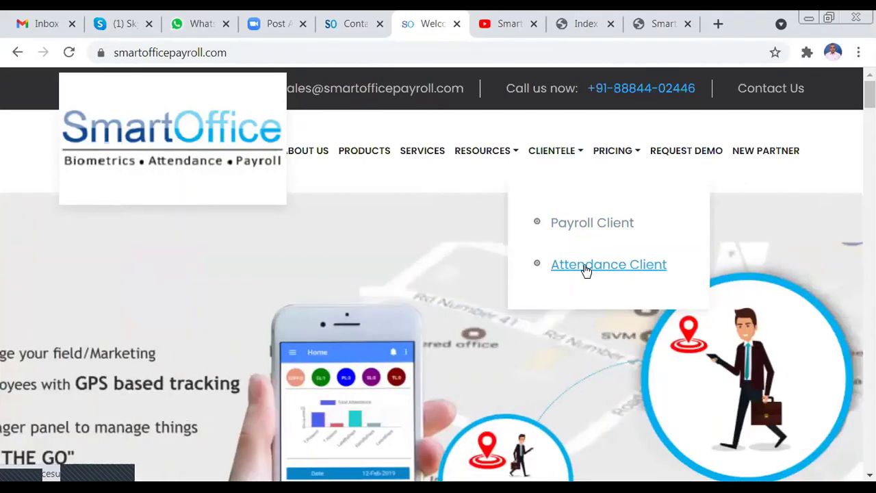
pyautogui.click(586, 267)
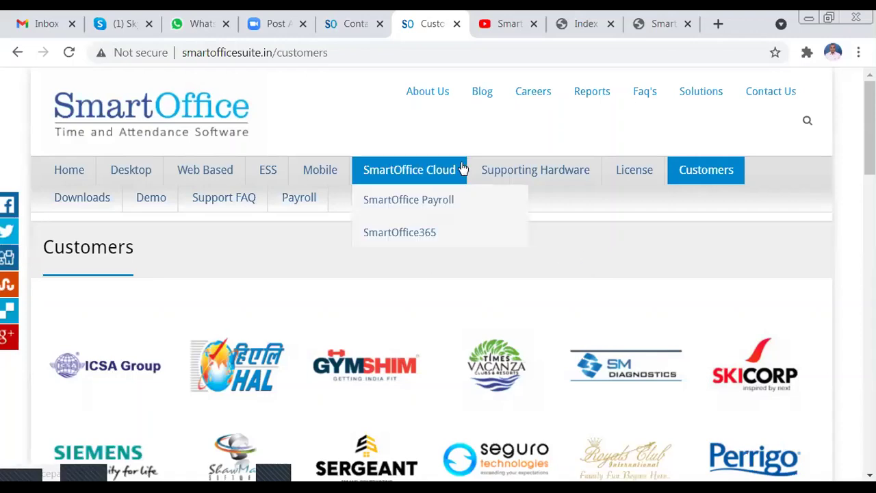
# - Switch to the Smartoffice365 - Payroll YouTube channel tab
pyautogui.click(492, 15)
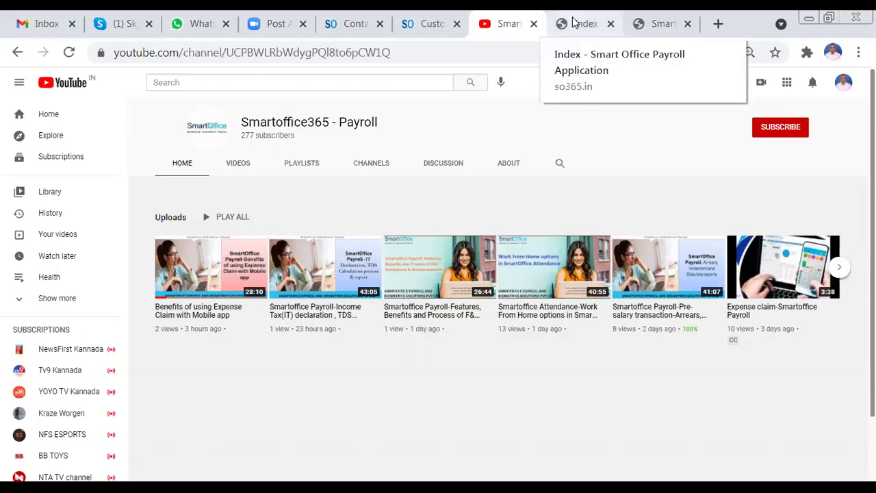
# - Return to the SmartOffice Contact Us tab
pyautogui.click(343, 16)
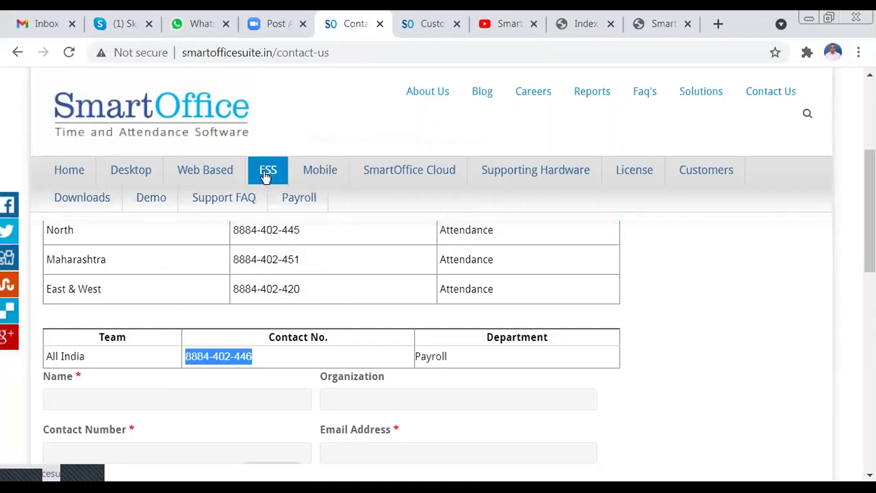
pyautogui.moveTo(373, 186)
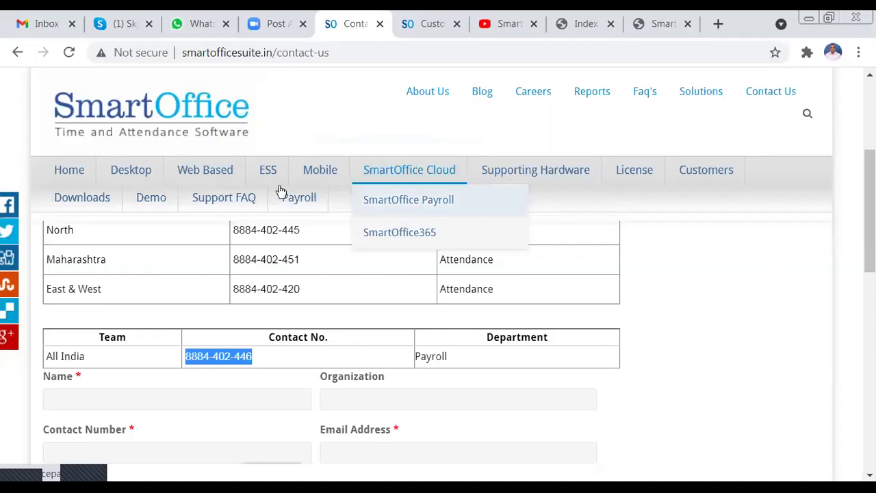
pyautogui.moveTo(208, 184)
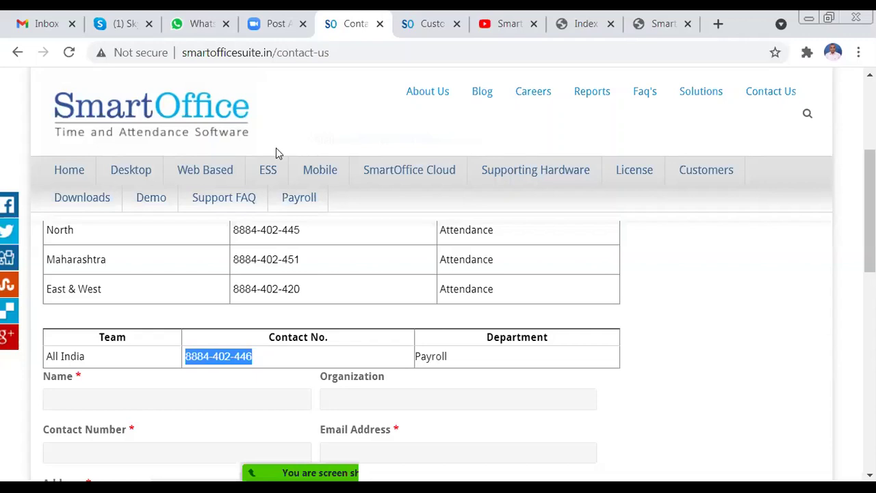
# - Switch to the so365.in/SmartApp login tab and select its address
pyautogui.moveTo(232, 172)
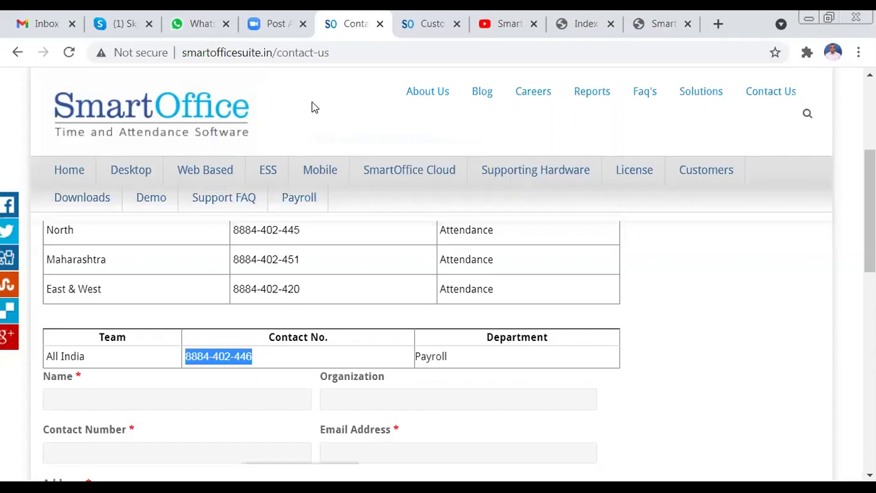
pyautogui.moveTo(356, 168)
pyautogui.click(576, 23)
pyautogui.click(509, 48)
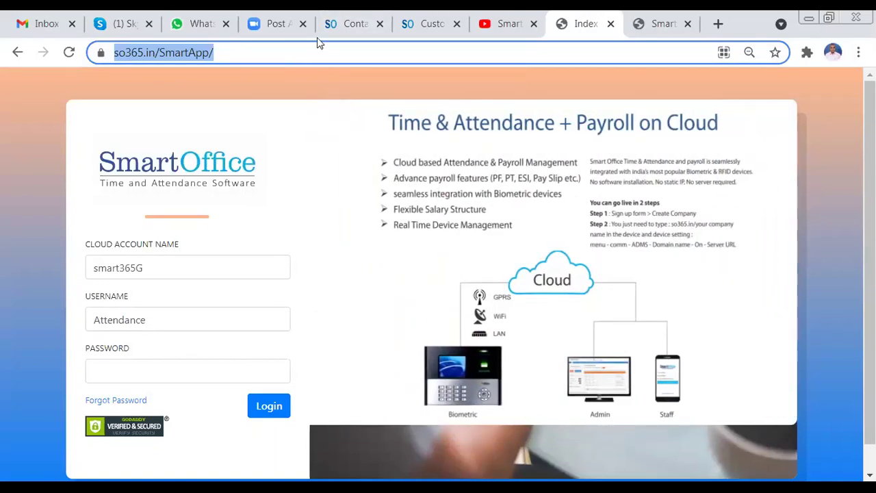
# - Go back to the SmartOffice Contact Us tab
pyautogui.click(335, 17)
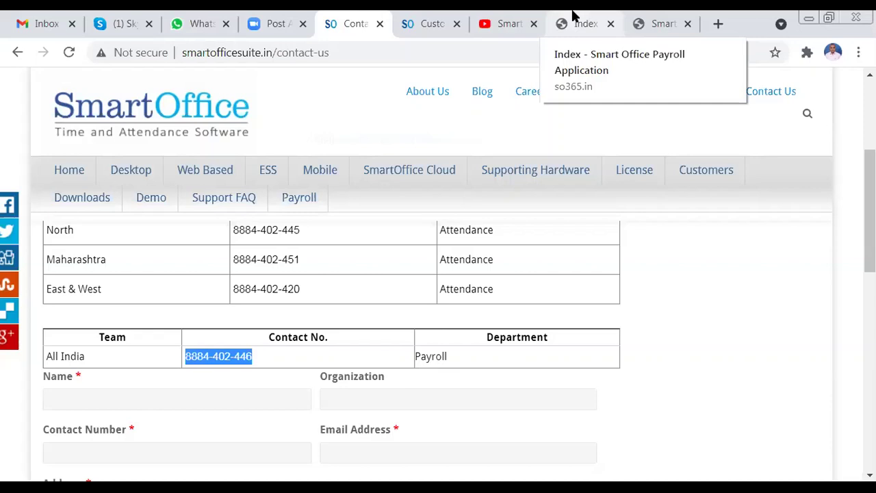
# - Switch to the 'Index' tab holding the cloud payroll login page
pyautogui.click(574, 16)
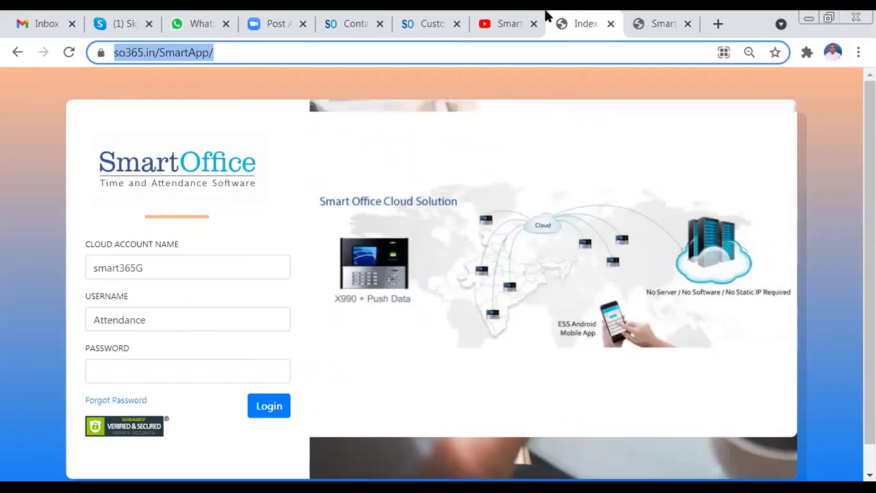
# - Return to the Contact Us tab showing the All India payroll number
pyautogui.click(361, 17)
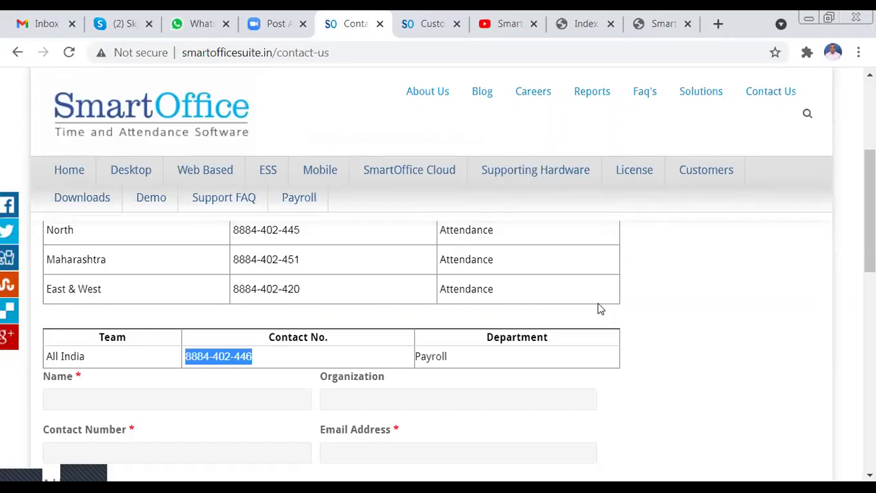
# - Deselect the payroll number and switch to the so365.in/SmartApp login tab
pyautogui.click(461, 139)
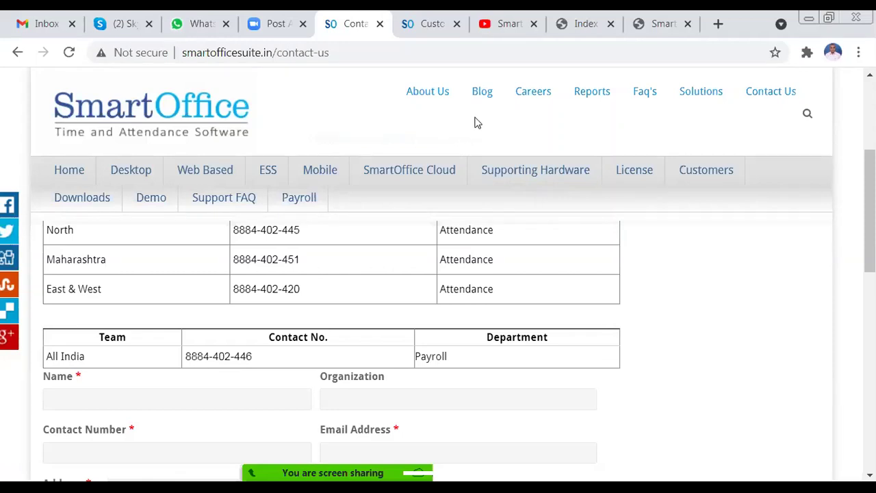
pyautogui.click(567, 20)
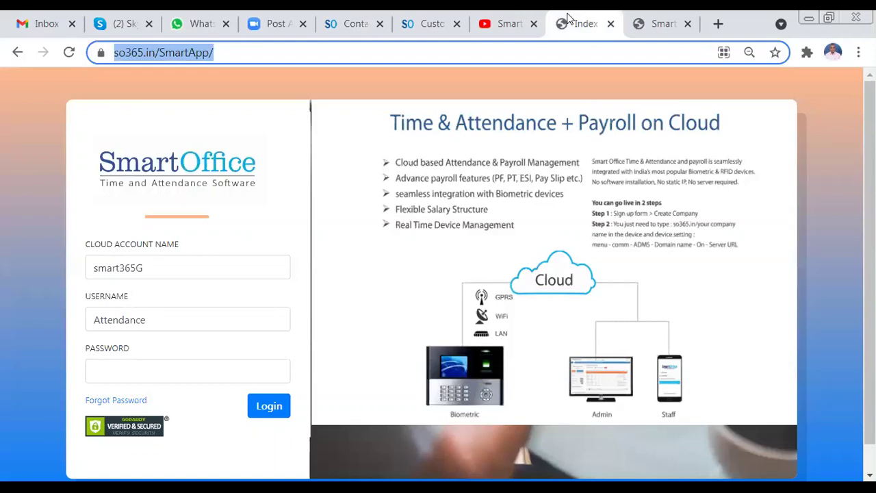
# - Log in to the so365.in cloud account with the existing account name, username and password
pyautogui.click(489, 81)
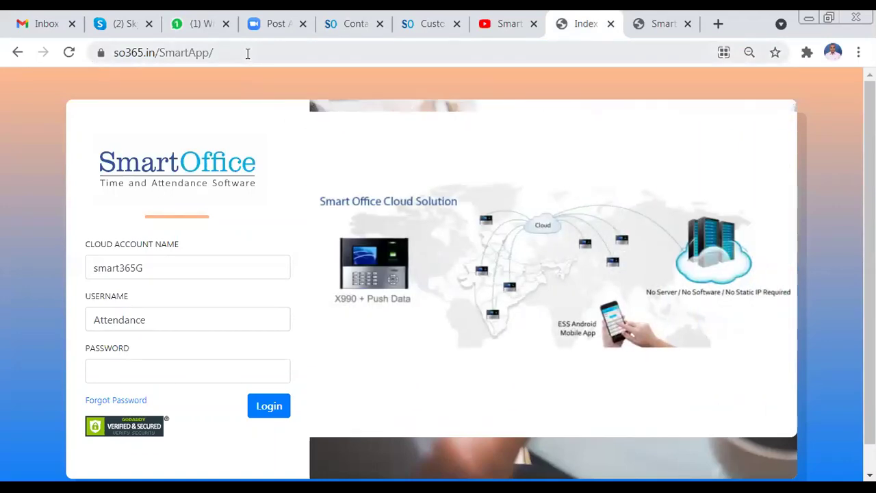
pyautogui.click(248, 54)
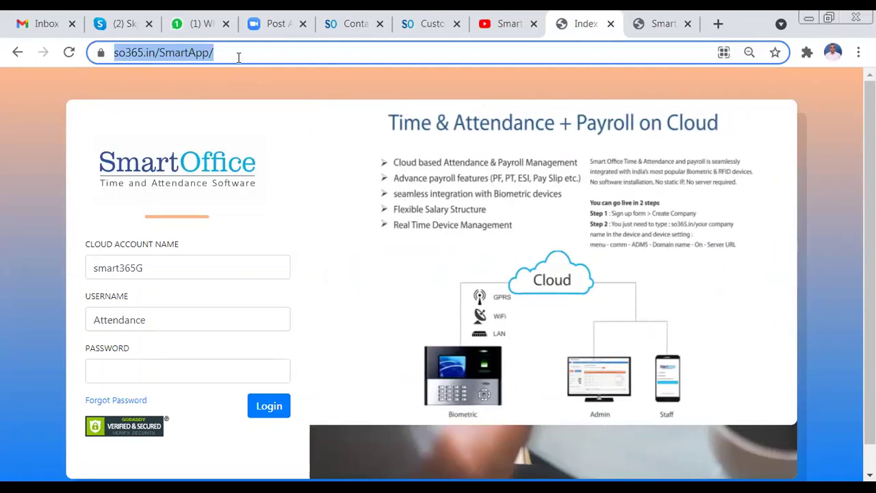
pyautogui.press('End')
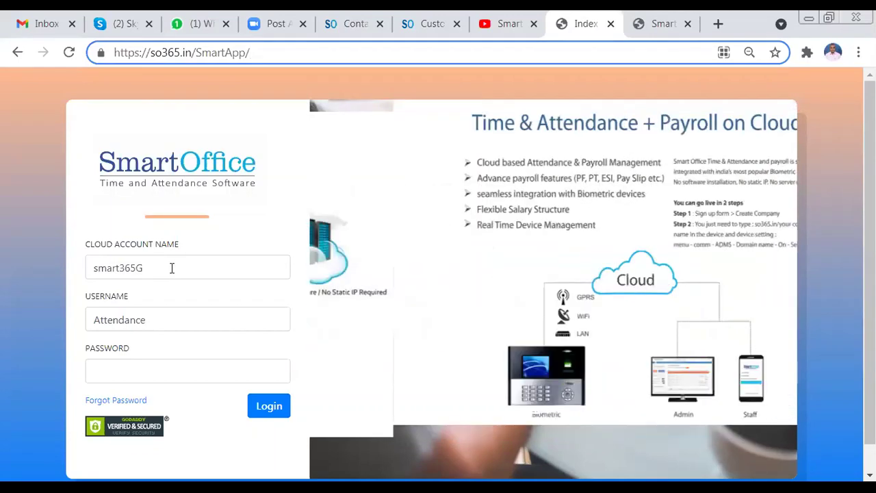
pyautogui.moveTo(173, 270); pyautogui.dragTo(81, 282)
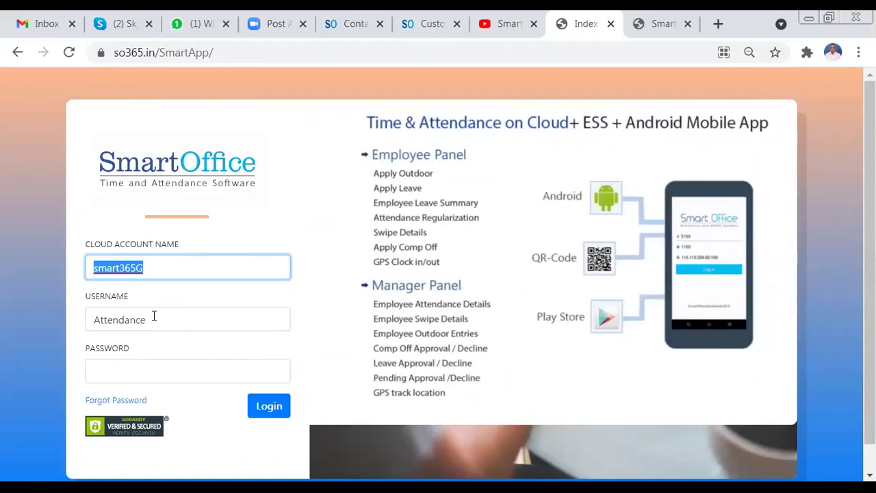
pyautogui.moveTo(144, 316); pyautogui.dragTo(91, 313)
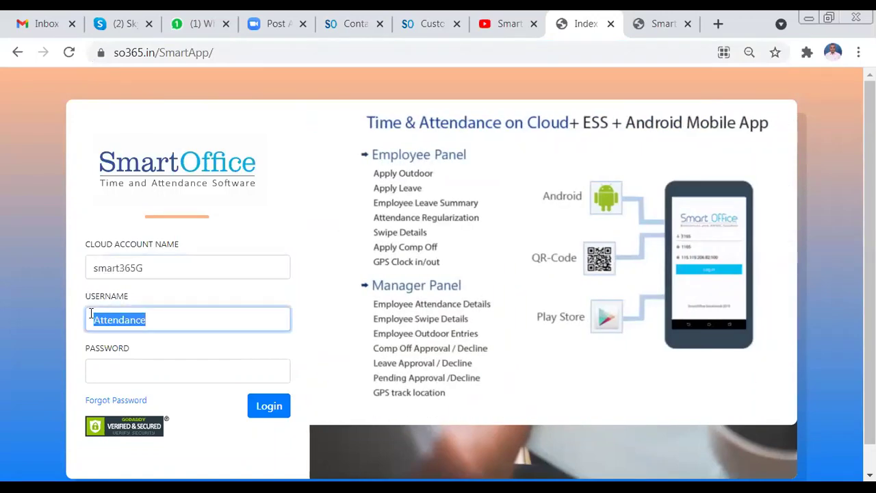
pyautogui.press('Tab')
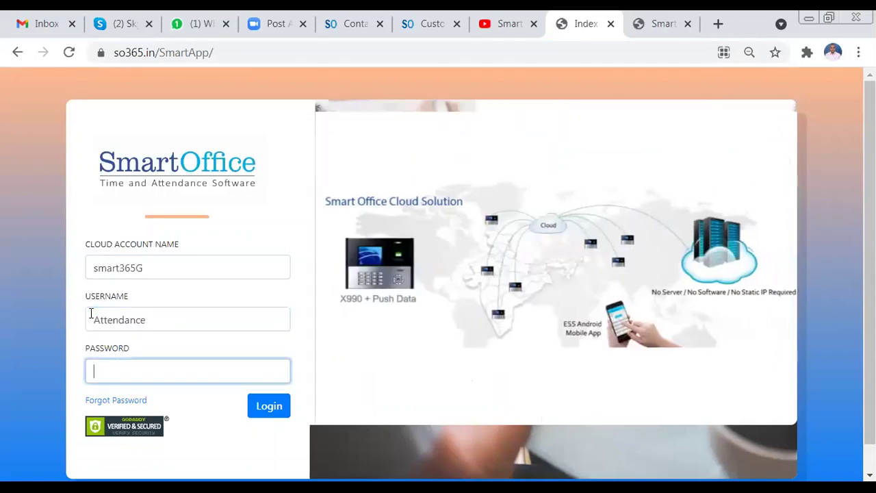
pyautogui.hotkey('ctrl', 'v')
pyautogui.write('****')
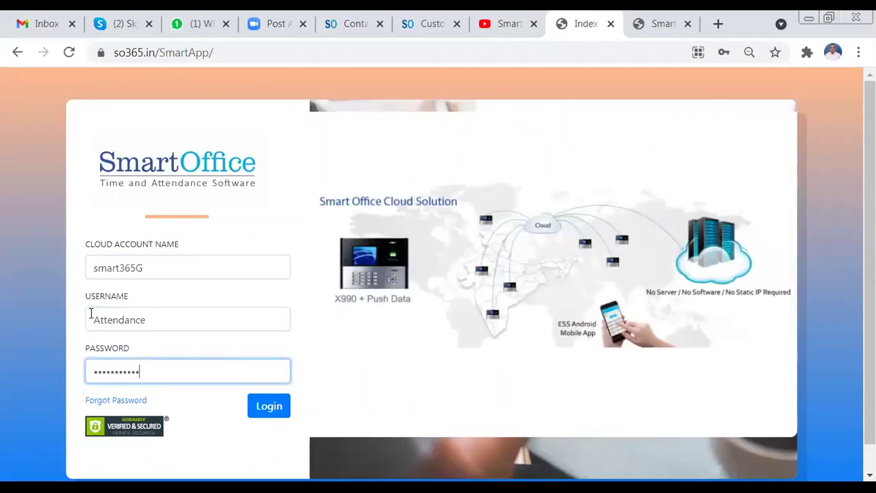
pyautogui.press('Return')
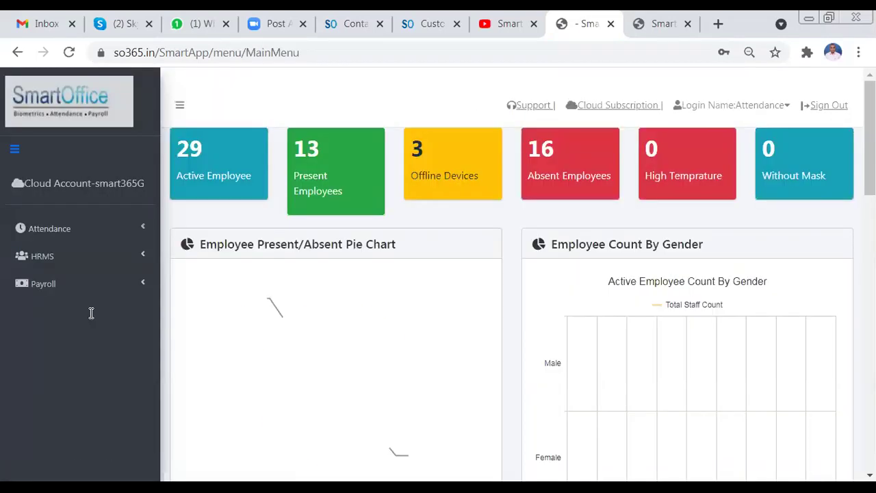
pyautogui.click(81, 234)
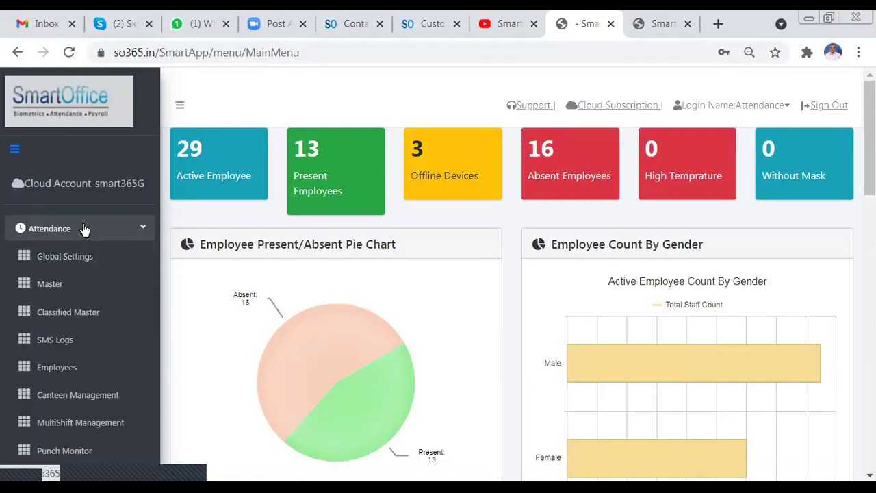
pyautogui.click(82, 228)
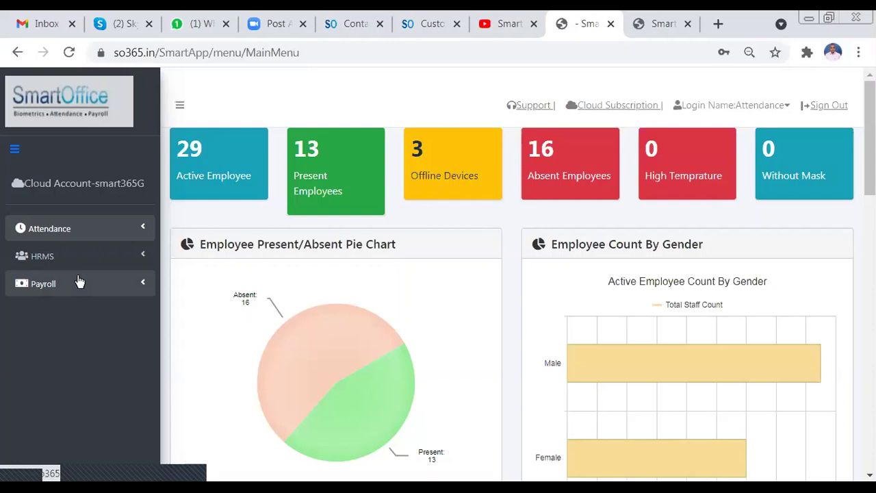
# - Open Attendance > Global Settings and highlight the checked Enable Employee Screen Capture option under Other Settings
pyautogui.click(83, 231)
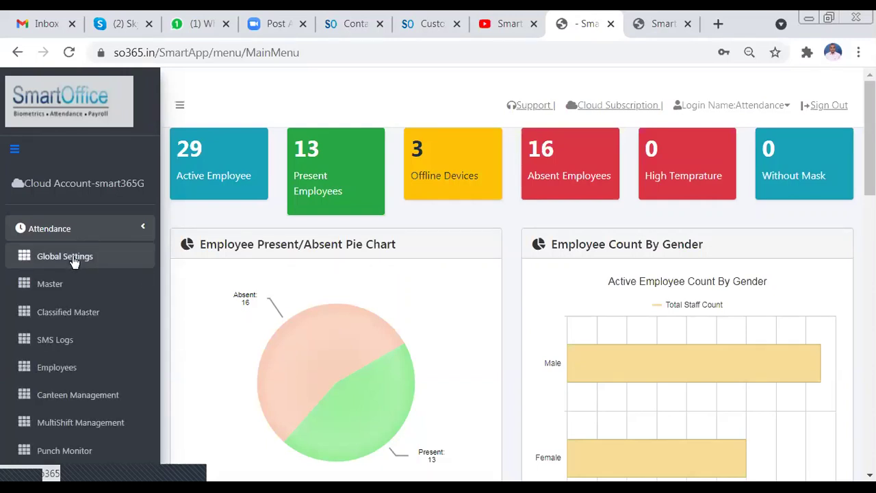
pyautogui.click(71, 256)
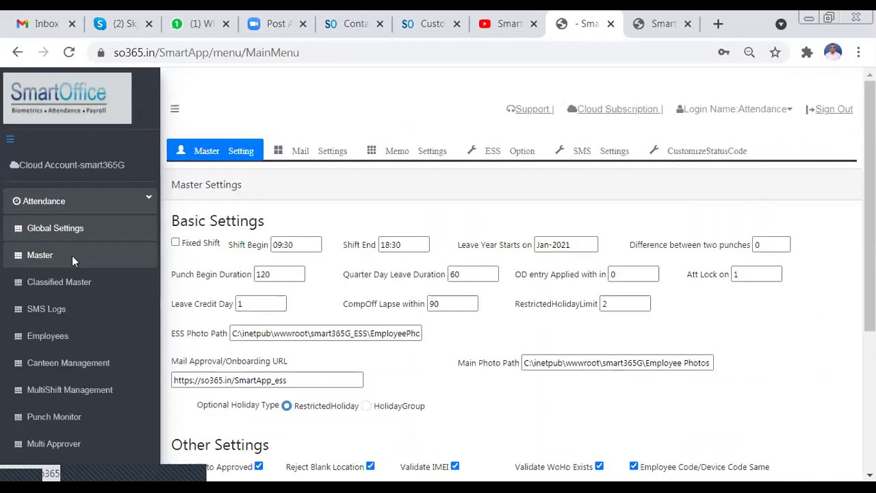
pyautogui.scroll(-1, 351, 214)
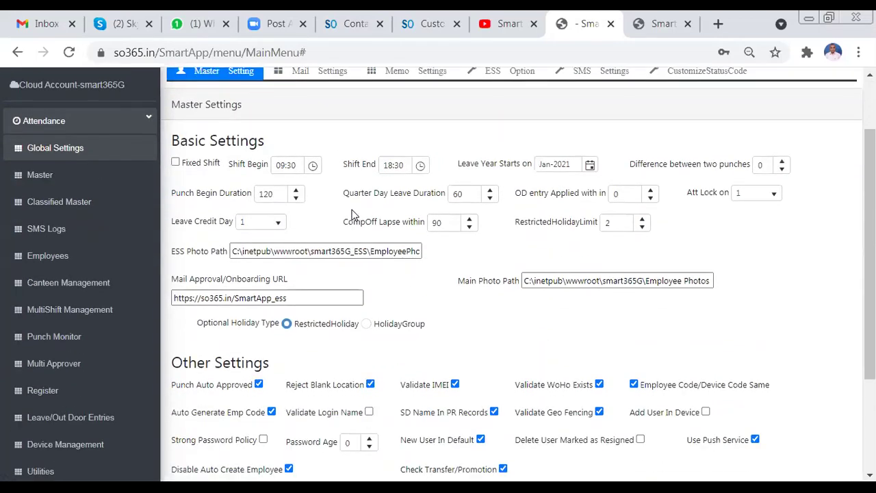
pyautogui.scroll(-1, 351, 214)
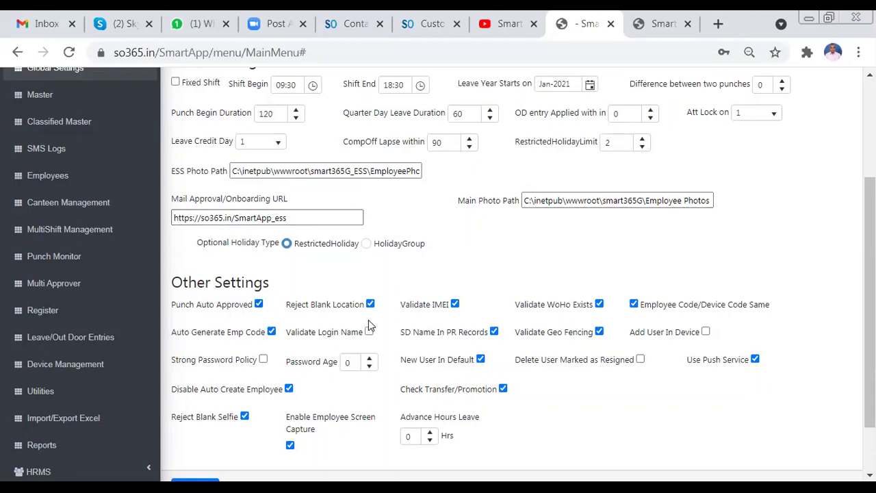
pyautogui.scroll(-2, 368, 319)
pyautogui.moveTo(287, 354); pyautogui.dragTo(378, 361)
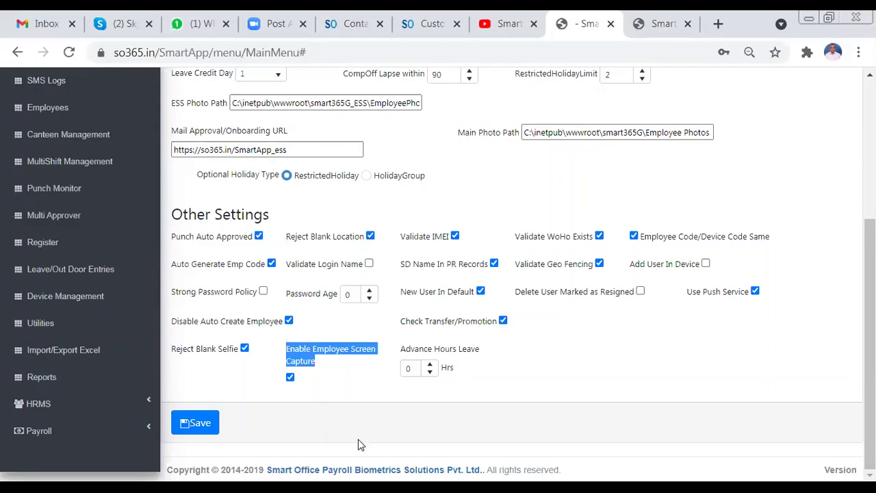
# - Clear the text highlight and switch to the AnyDesk remote Windows 7 desktop
pyautogui.click(475, 382)
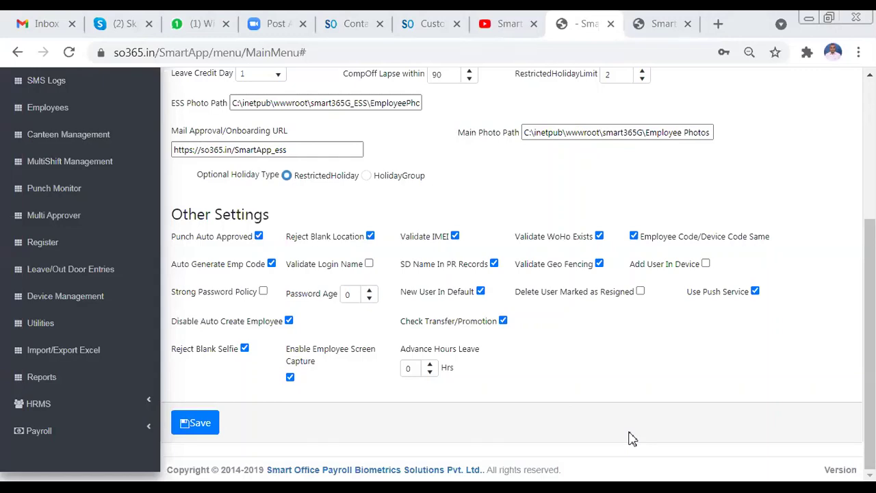
pyautogui.hotkey('alt', 'Tab')
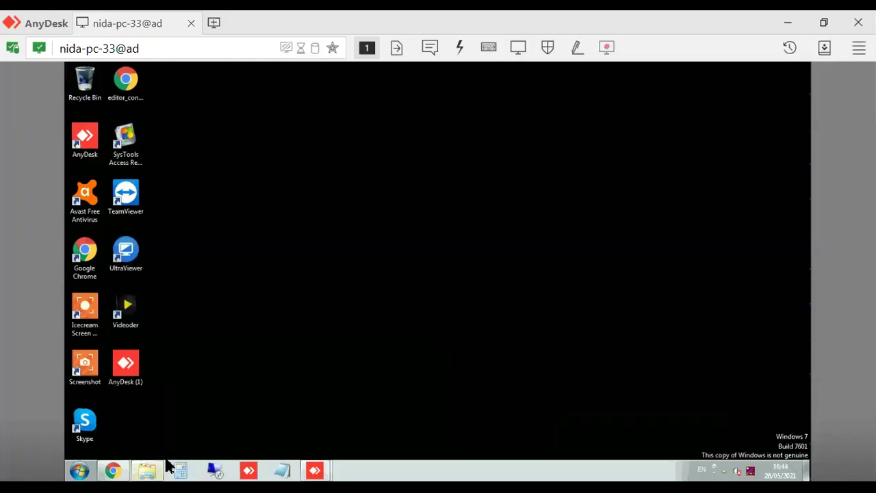
# - Open the remote Release folder and launch Install on the EmployeeScreenCapture package
pyautogui.moveTo(168, 466)
pyautogui.click(163, 437)
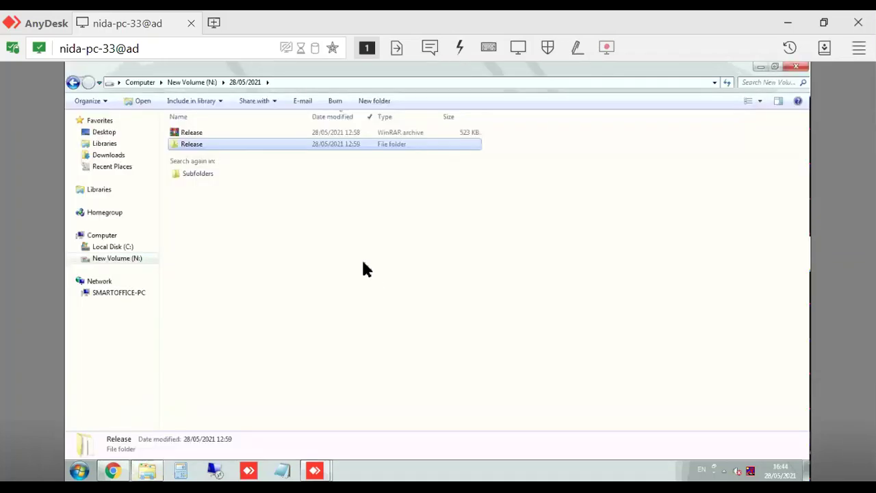
pyautogui.click(218, 133)
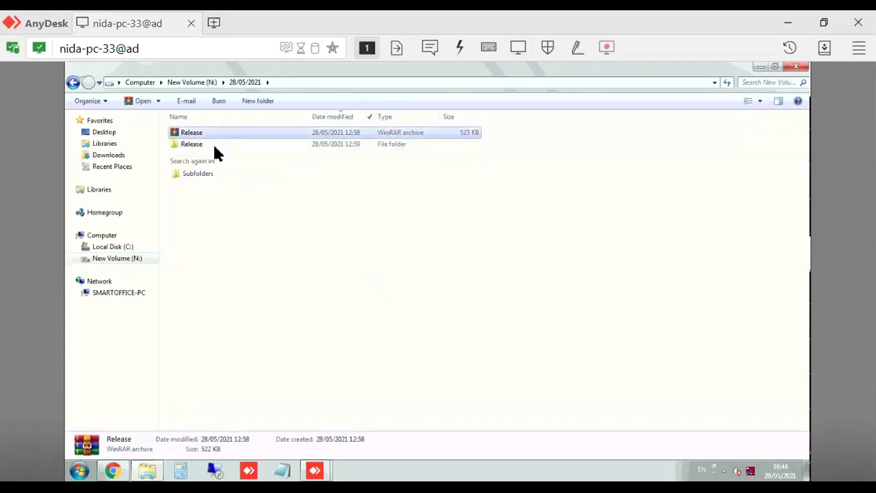
pyautogui.doubleClick(213, 147)
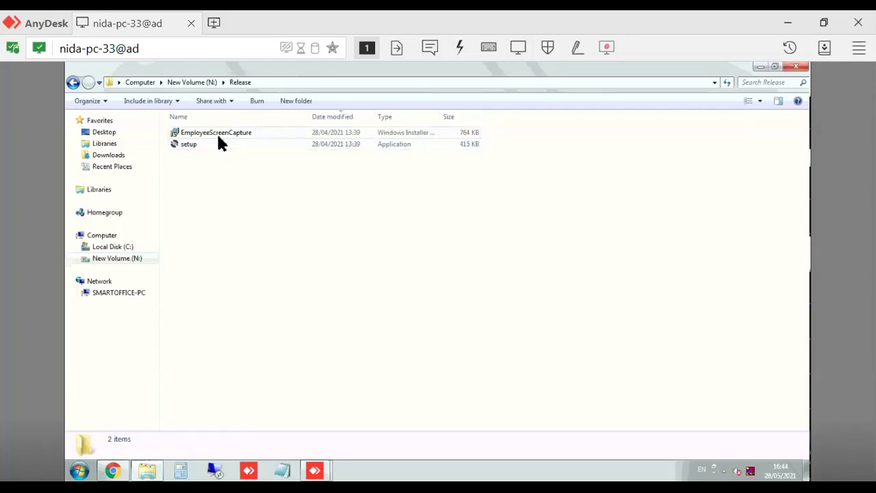
pyautogui.click(216, 133)
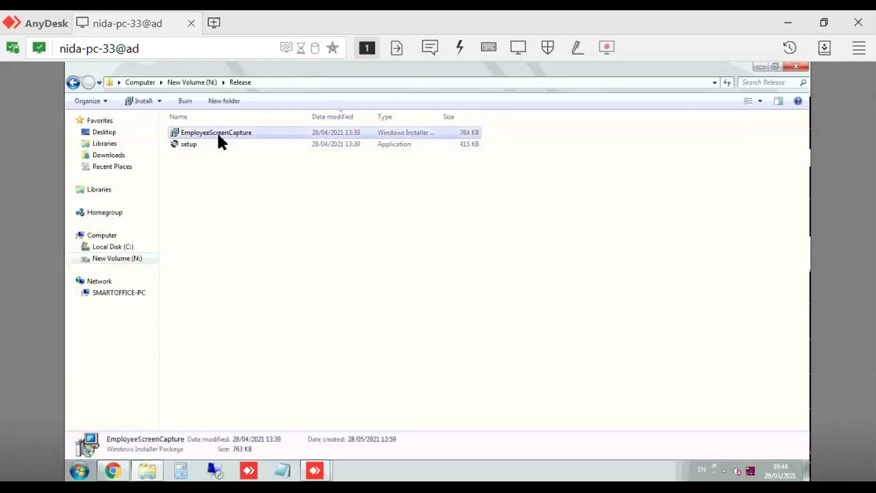
pyautogui.rightClick(218, 135)
pyautogui.click(237, 145)
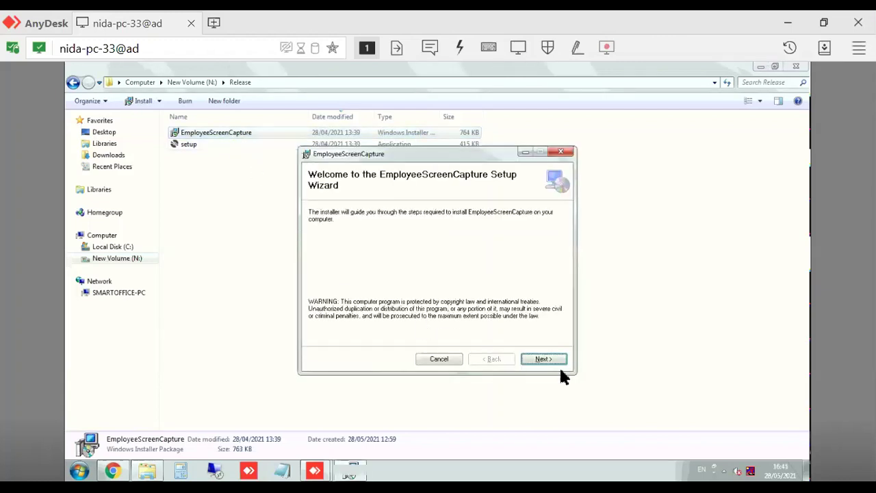
# - Install EmployeeScreenCapture into the default SmartOffice folder and close the wizard when complete
pyautogui.click(561, 362)
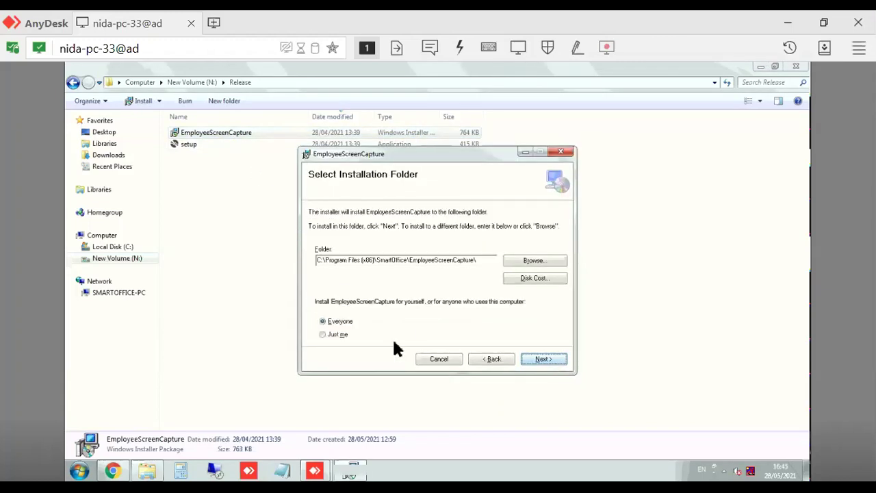
pyautogui.click(541, 359)
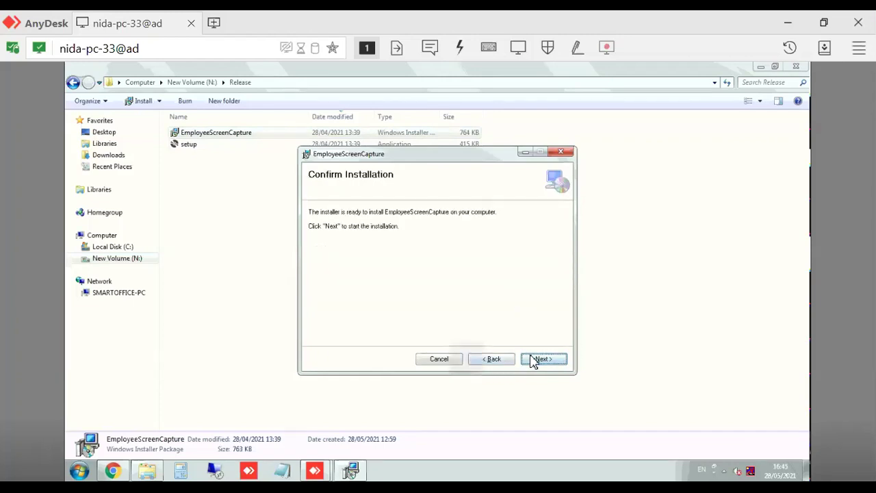
pyautogui.click(541, 359)
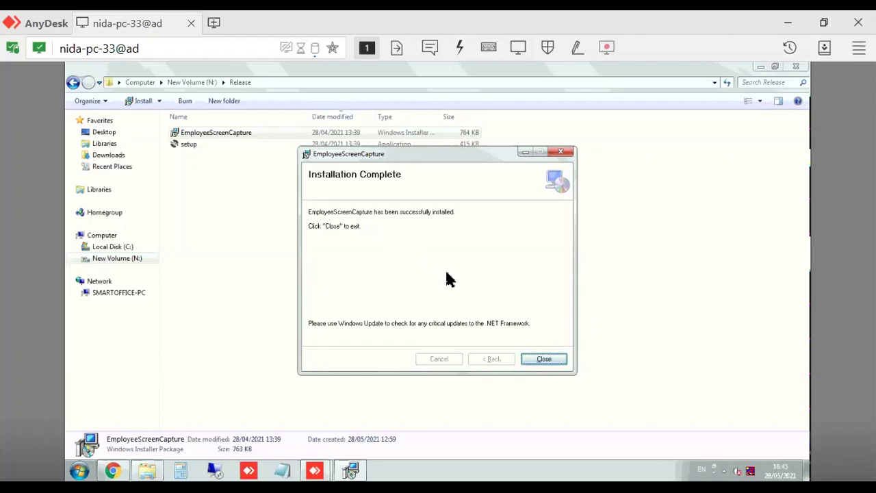
pyautogui.click(534, 360)
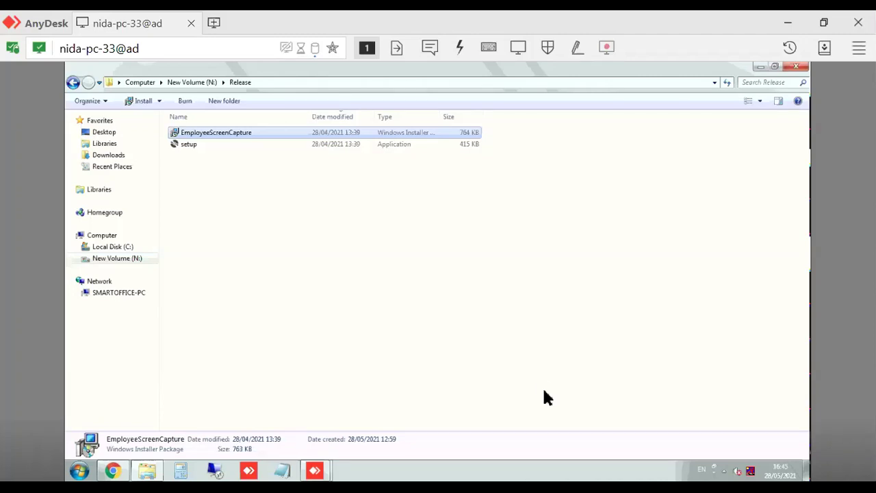
# - Minimize all remote windows to show the desktop and select the new CaptureScreenCloud shortcut
pyautogui.rightClick(555, 463)
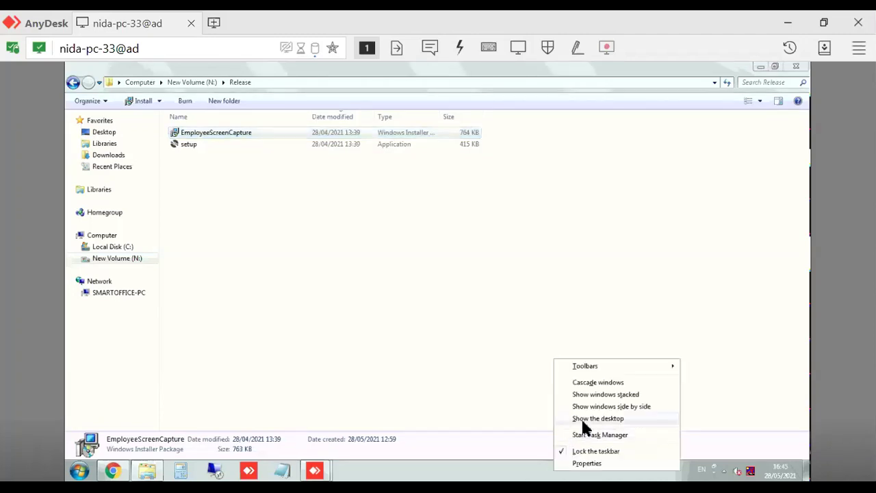
pyautogui.click(586, 420)
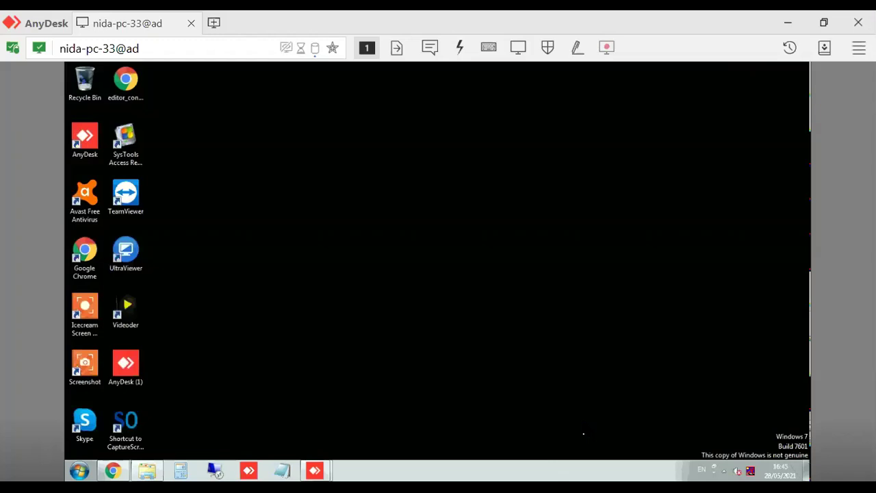
pyautogui.click(141, 430)
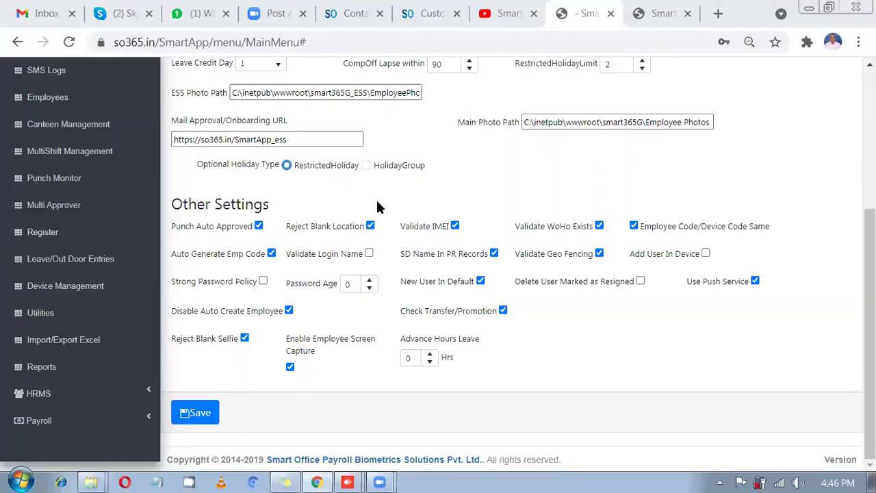
# - Open the Employee List and filter it by device code 89
pyautogui.click(60, 104)
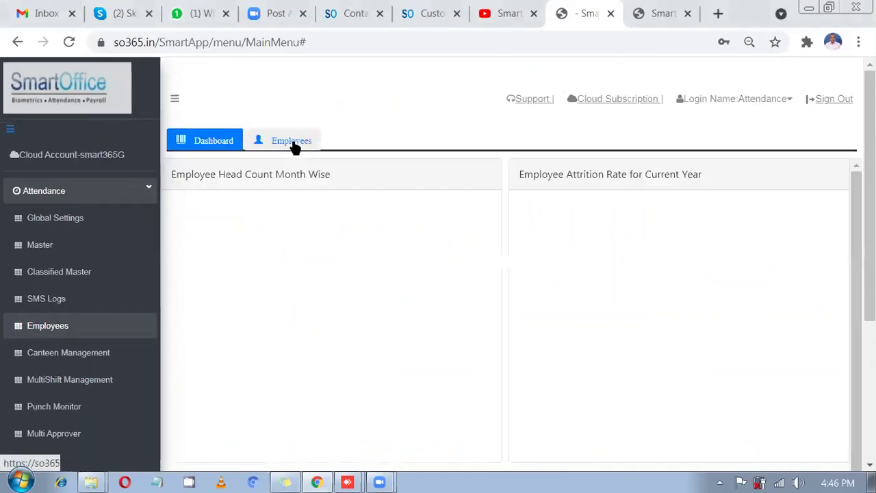
pyautogui.click(292, 143)
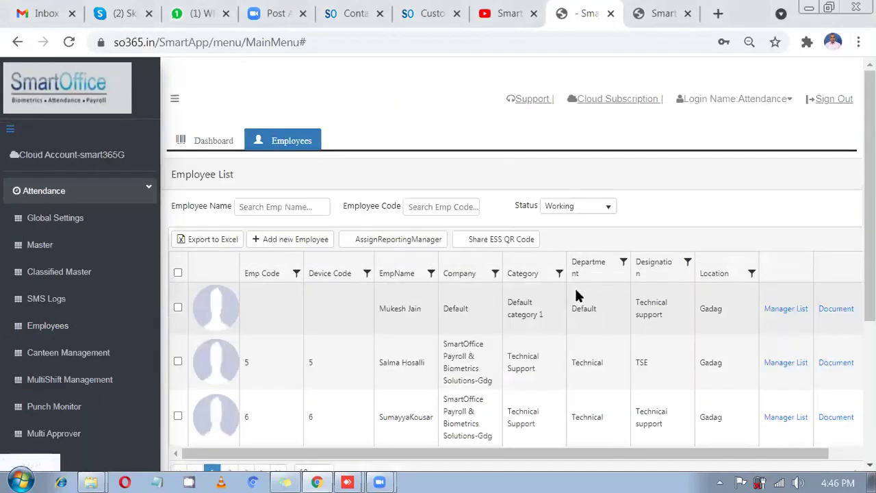
pyautogui.click(367, 273)
pyautogui.click(399, 321)
pyautogui.write('89')
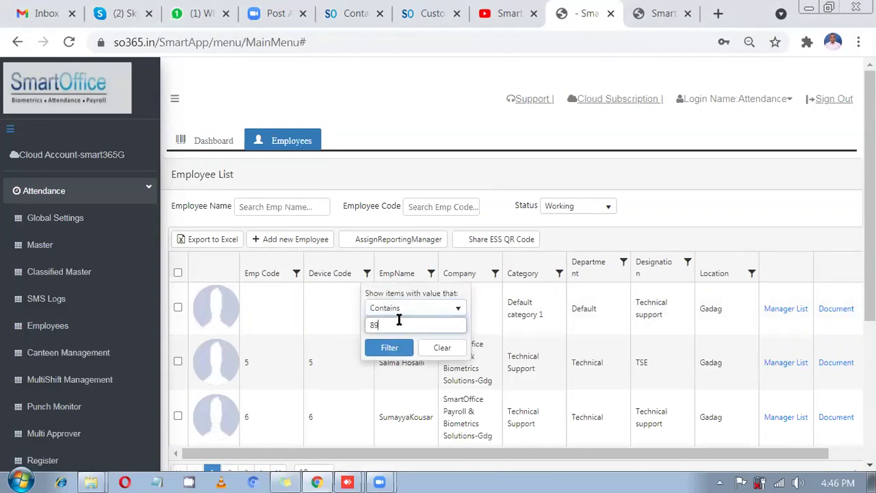
pyautogui.click(389, 348)
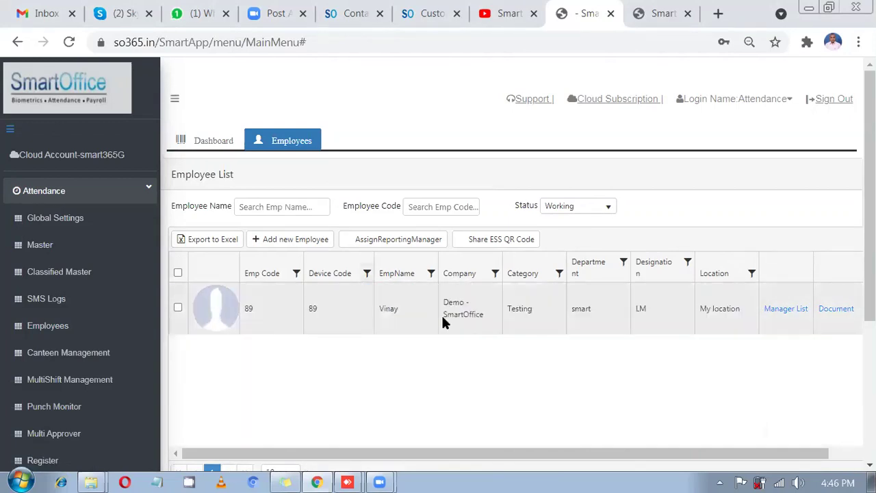
pyautogui.moveTo(767, 453); pyautogui.dragTo(792, 307)
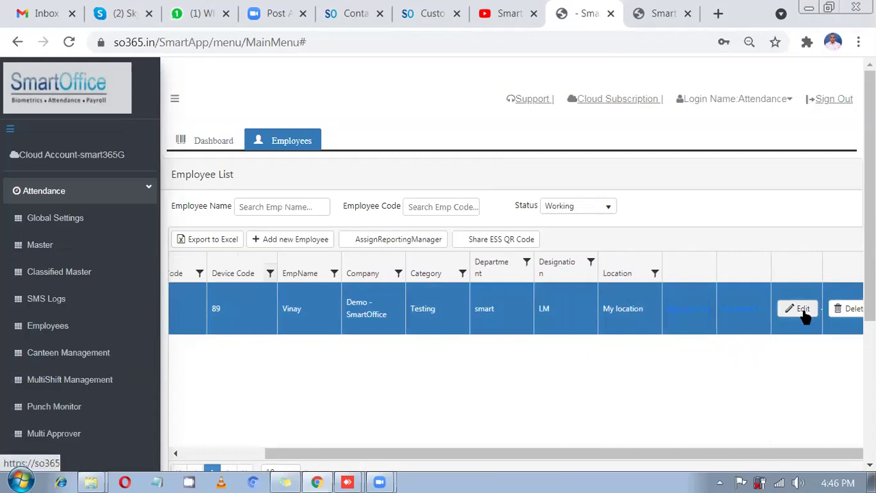
# - Check employee 89's login name and password, save the record, and return to the remote session
pyautogui.click(798, 308)
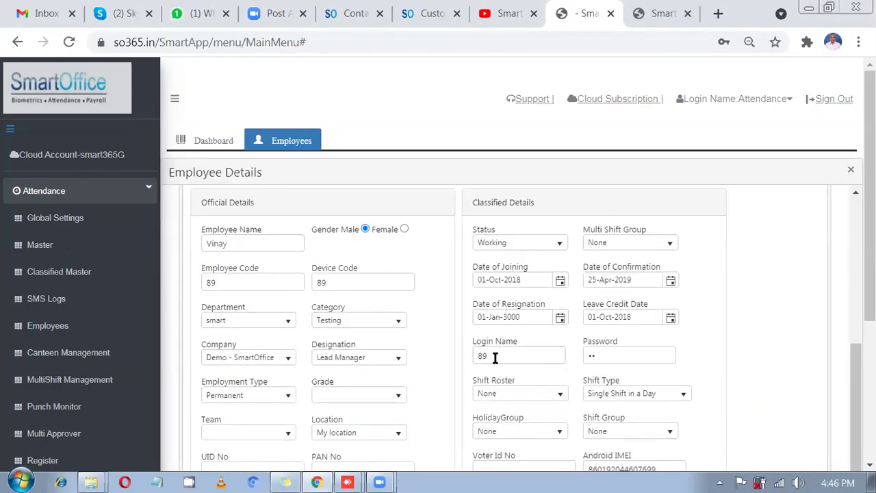
pyautogui.moveTo(495, 356); pyautogui.dragTo(468, 357)
pyautogui.scroll(-3, 518, 301)
pyautogui.click(506, 196)
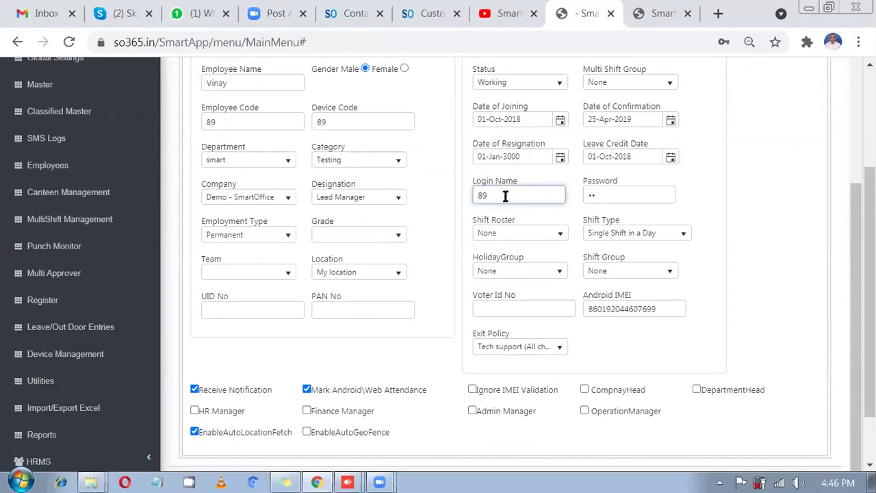
pyautogui.moveTo(505, 197); pyautogui.dragTo(470, 203)
pyautogui.press('Tab')
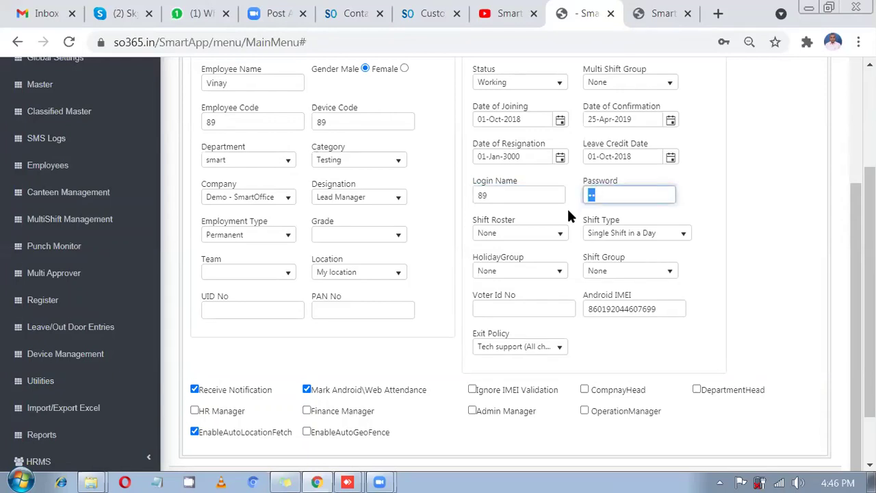
pyautogui.scroll(-1, 567, 206)
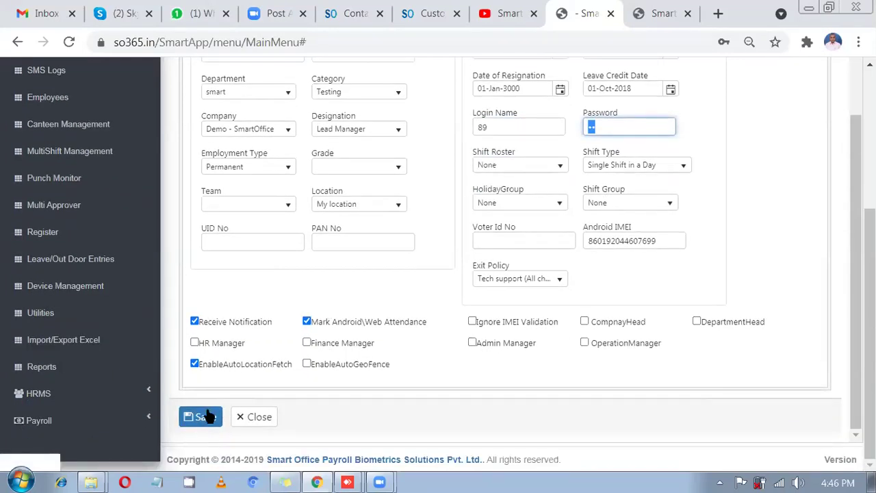
pyautogui.click(206, 418)
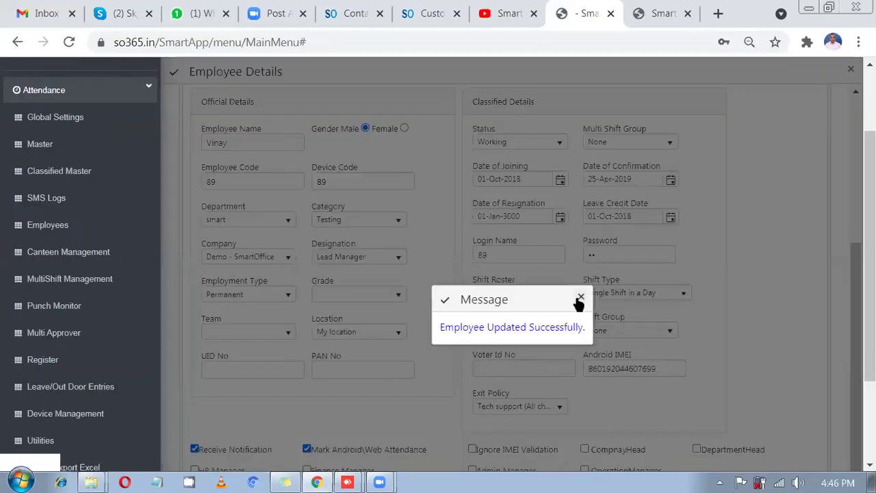
pyautogui.click(579, 300)
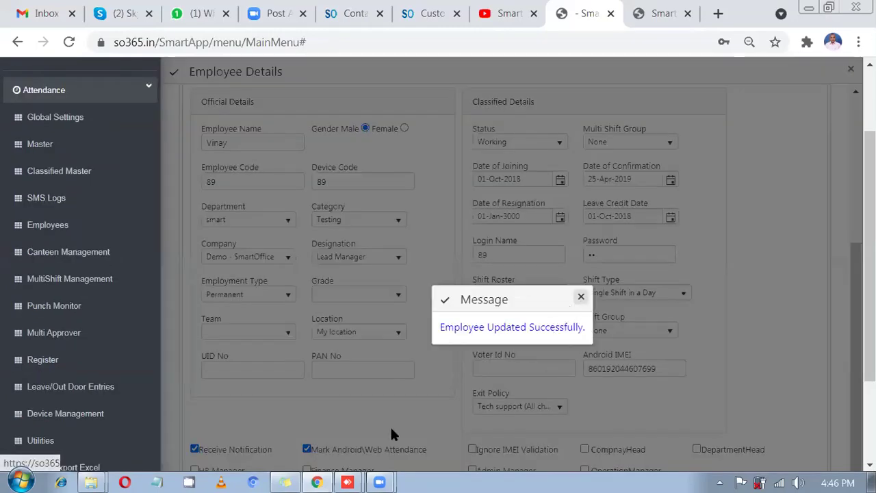
pyautogui.moveTo(349, 480)
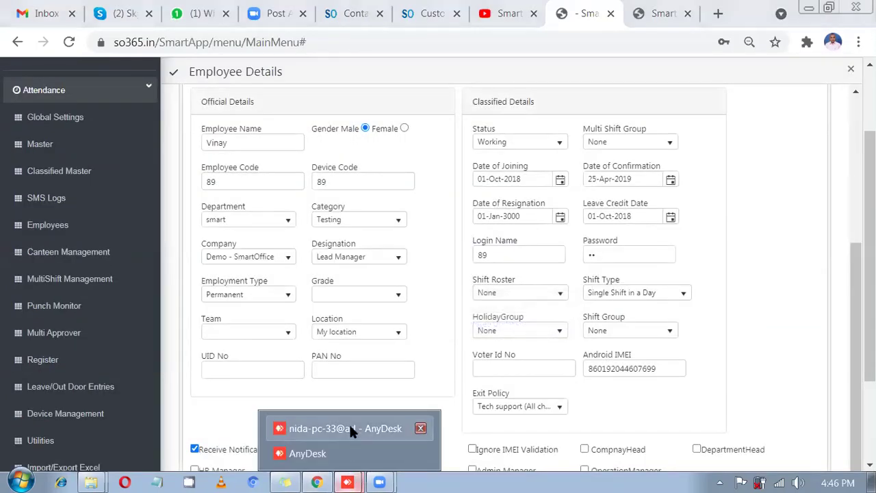
pyautogui.click(349, 422)
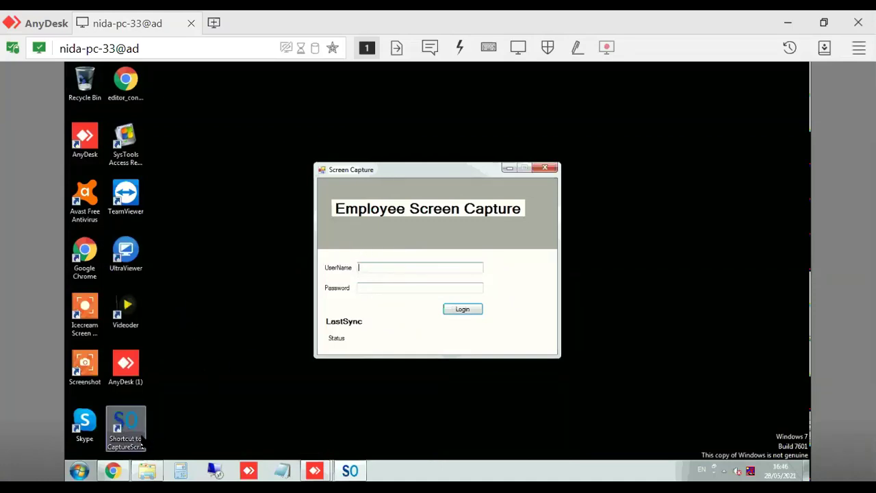
# - Close the old Screen Capture window and launch the app from the CaptureScreenCloud shortcut
pyautogui.click(553, 171)
pyautogui.moveTo(125, 430); pyautogui.dragTo(199, 171)
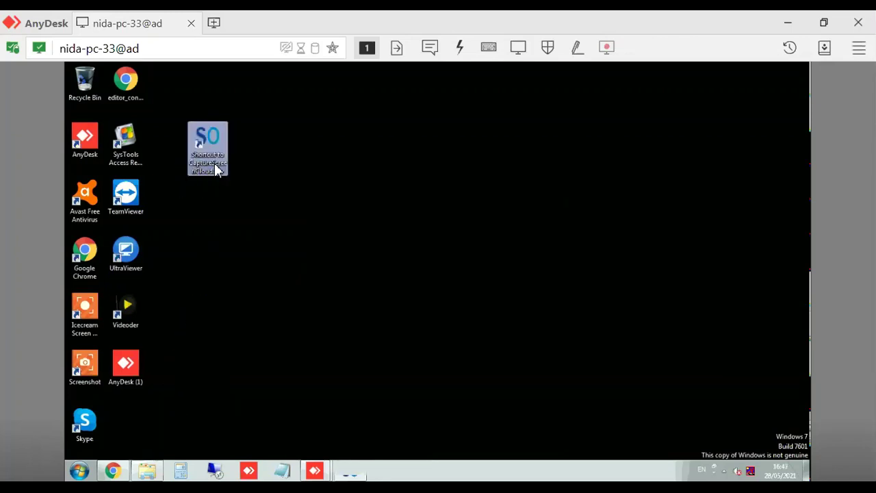
pyautogui.doubleClick(217, 169)
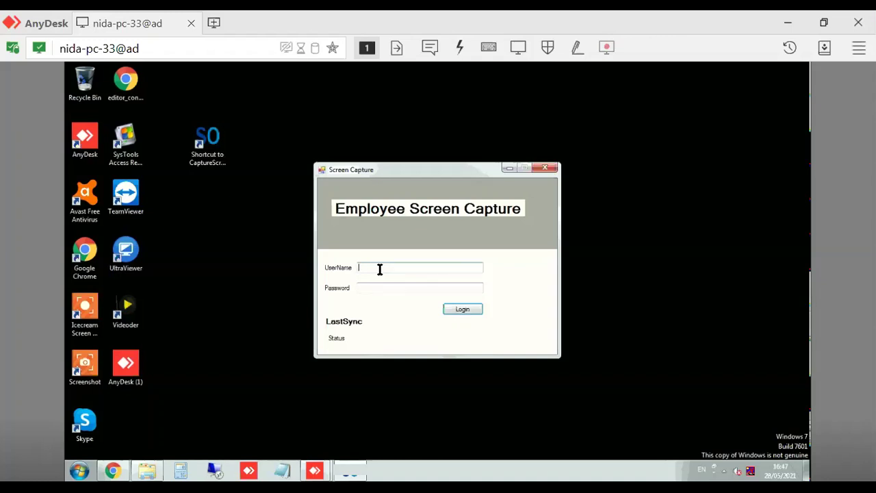
# - Sign in with employee 89's cloud username and password, then dismiss the capture notification
pyautogui.write('s')
pyautogui.write('art')
pyautogui.write('365365G/')
pyautogui.moveTo(398, 267); pyautogui.dragTo(385, 268)
pyautogui.press('BackSpace')
pyautogui.press('BackSpace')
pyautogui.write('G/89')
pyautogui.press('Tab')
pyautogui.write('**')
pyautogui.click(453, 308)
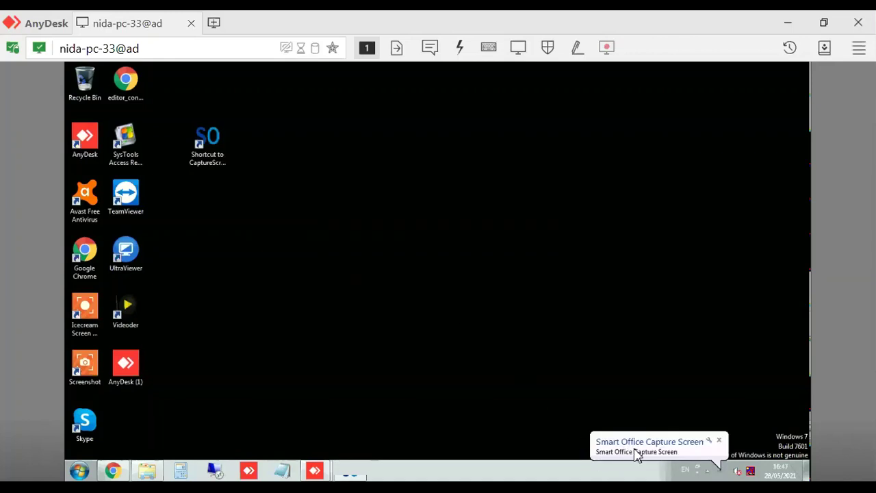
pyautogui.click(688, 453)
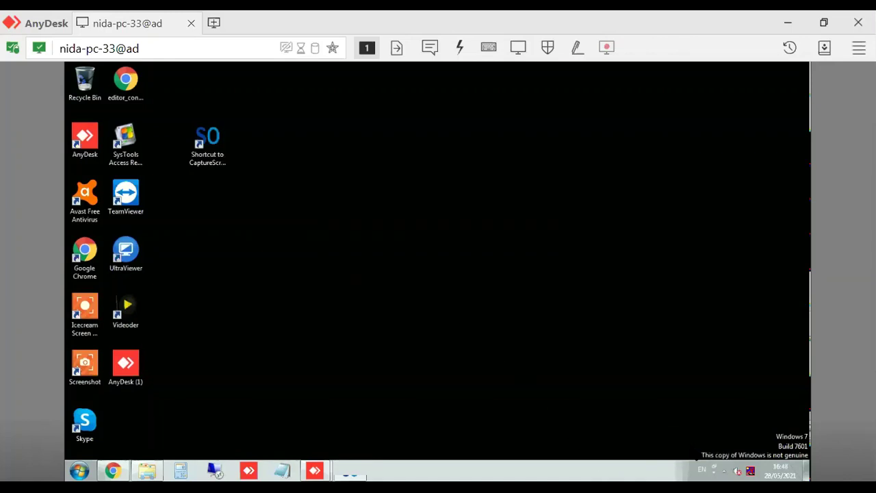
# - Expand the remote taskbar's hidden tray icons before leaving the AnyDesk session
pyautogui.click(715, 469)
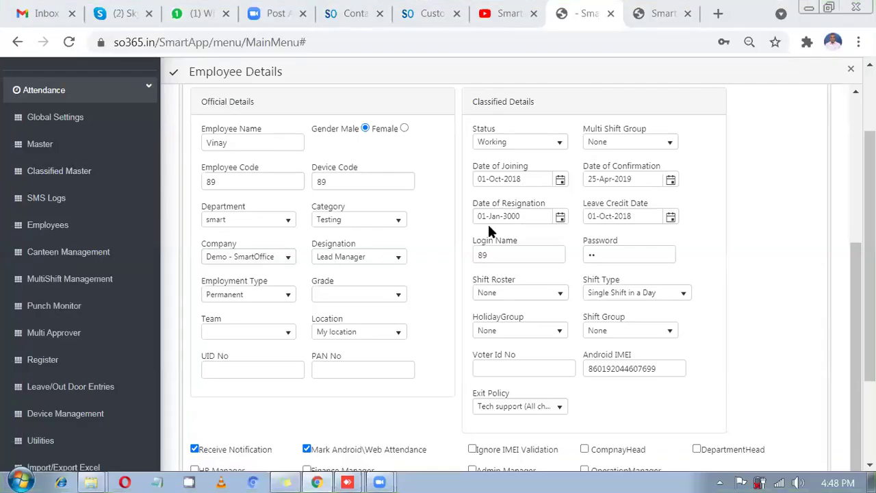
# - Browse the sidebar menus, collapsing Attendance and expanding then collapsing HRMS
pyautogui.scroll(4, 438, 260)
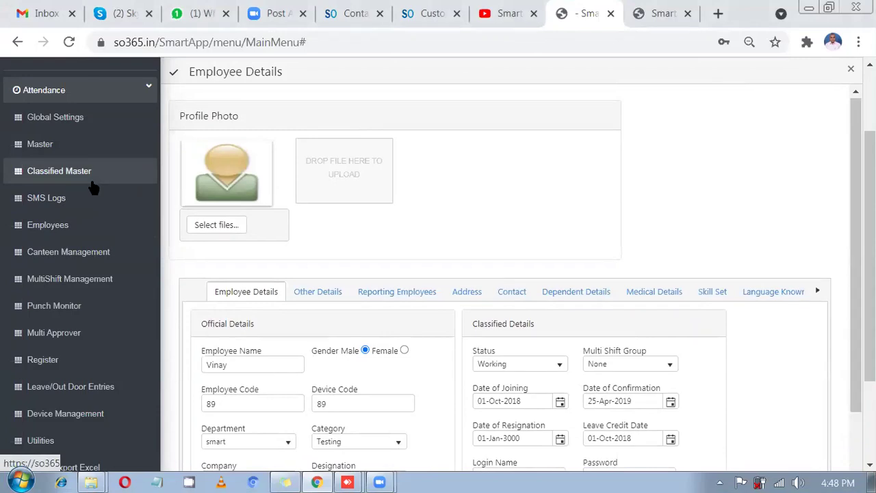
pyautogui.scroll(-1, 94, 185)
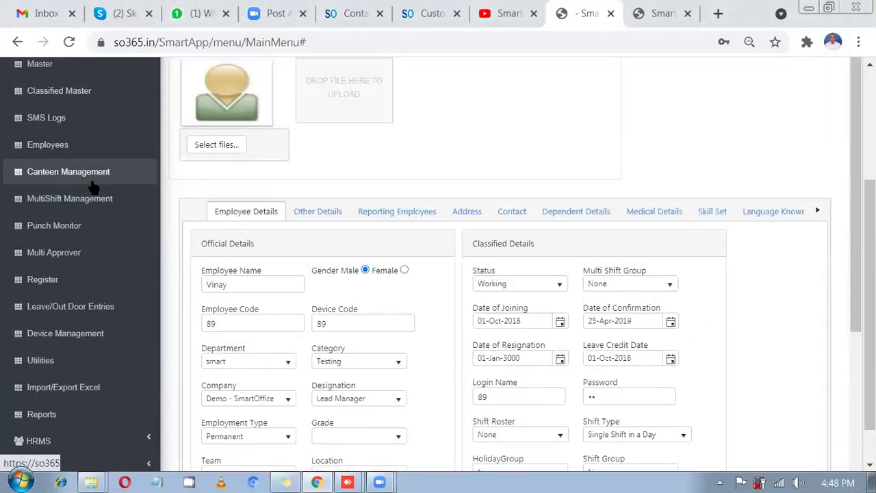
pyautogui.scroll(2, 68, 197)
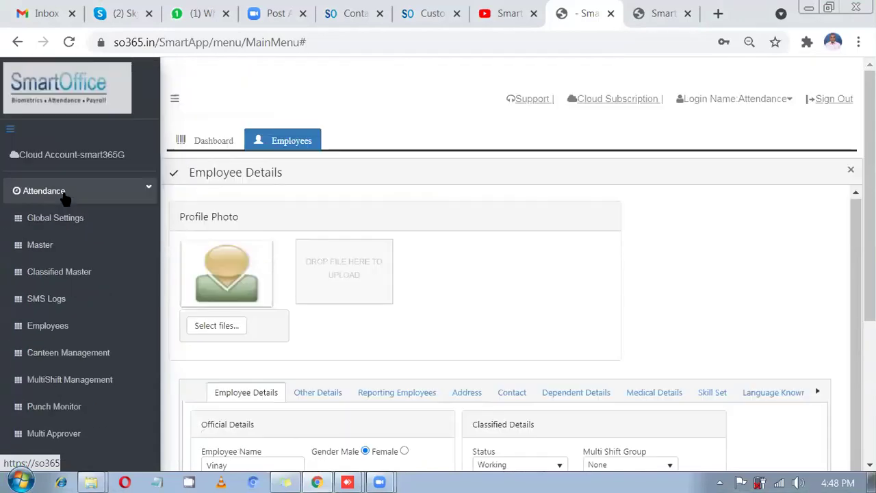
pyautogui.click(62, 197)
pyautogui.click(59, 216)
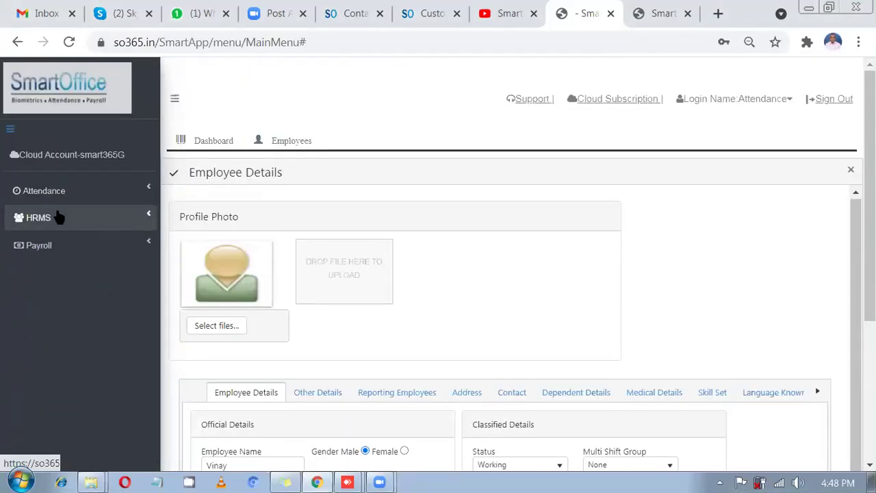
pyautogui.scroll(-1, 68, 336)
pyautogui.scroll(-2, 66, 383)
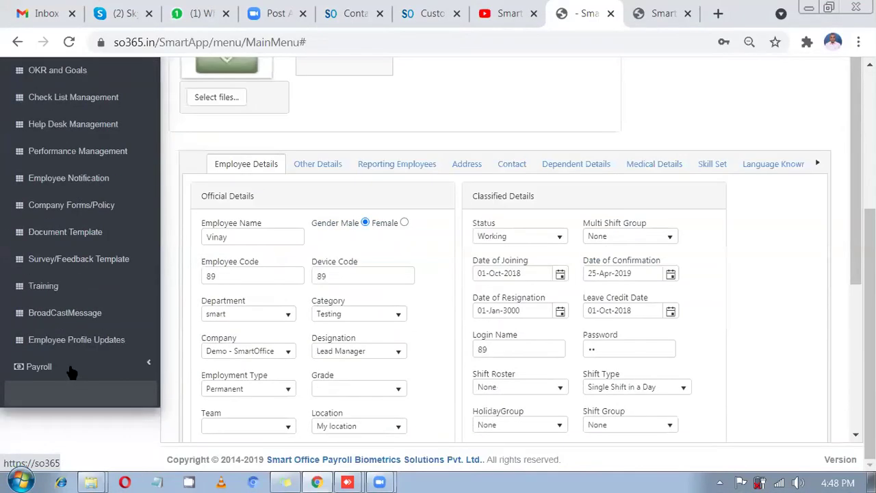
pyautogui.scroll(1, 77, 308)
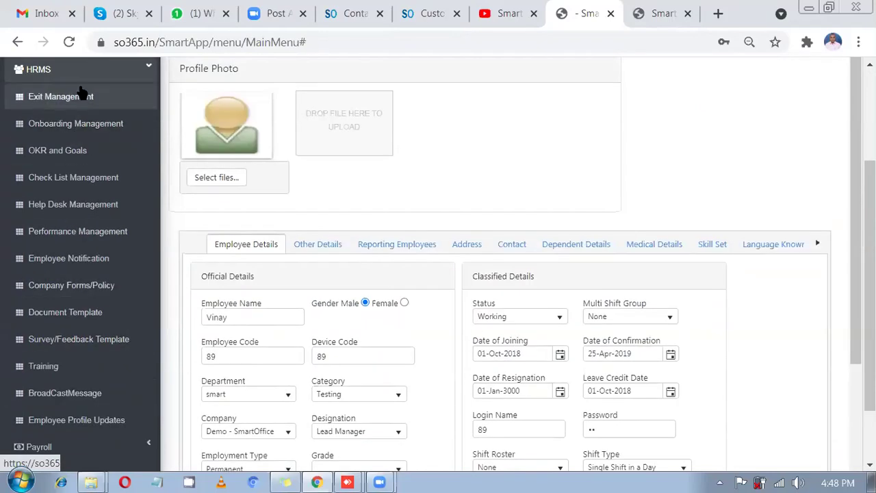
pyautogui.click(77, 72)
# - Open Attendance > Utilities and switch to the EmployeesCaptureScreen section
pyautogui.scroll(2, 65, 137)
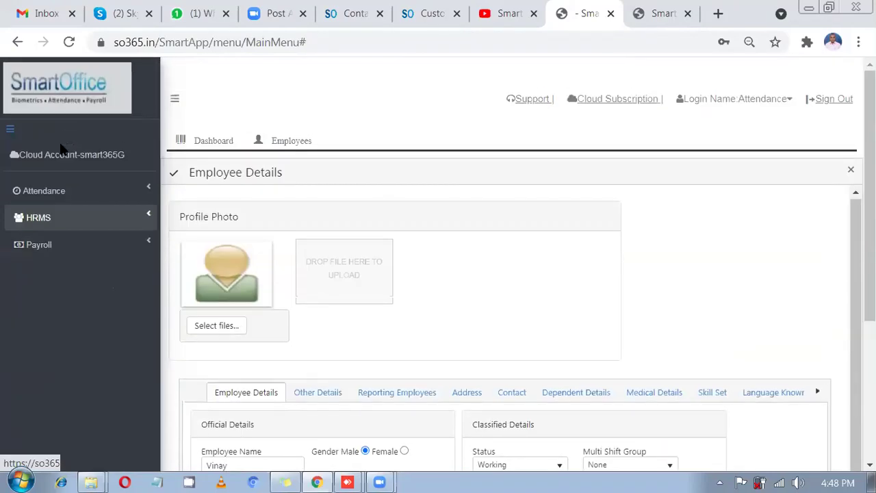
pyautogui.click(55, 191)
pyautogui.scroll(-3, 67, 260)
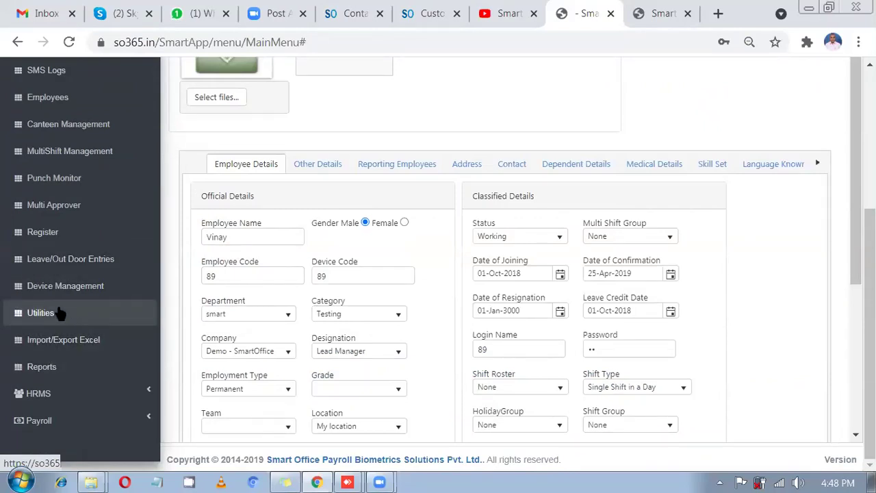
pyautogui.click(60, 313)
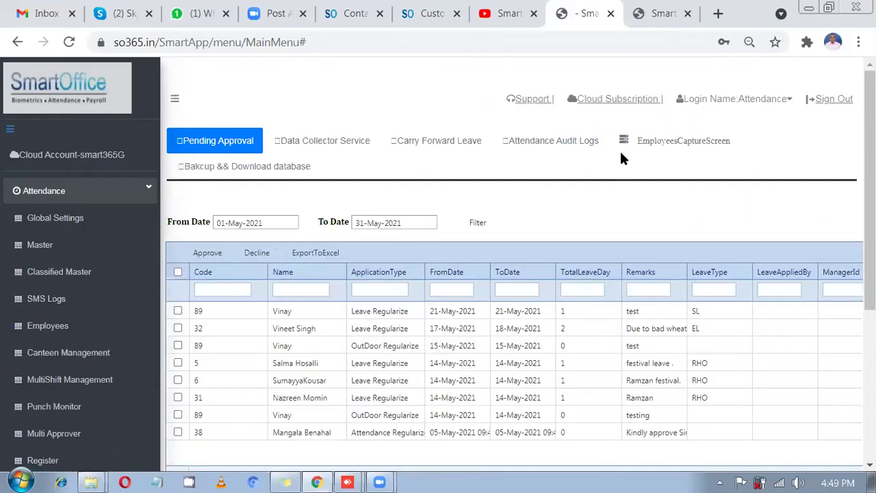
pyautogui.click(667, 142)
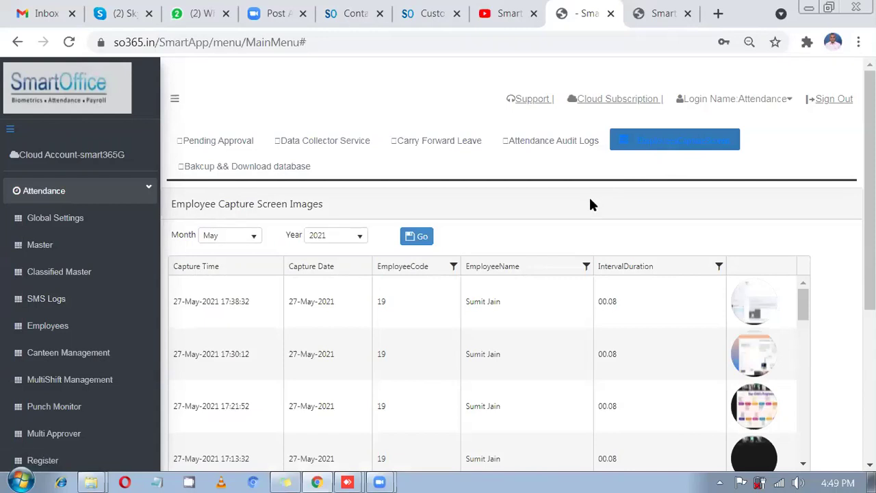
# - List the capture screen images for May 2021, keeping May in the Month dropdown
pyautogui.scroll(-2, 590, 200)
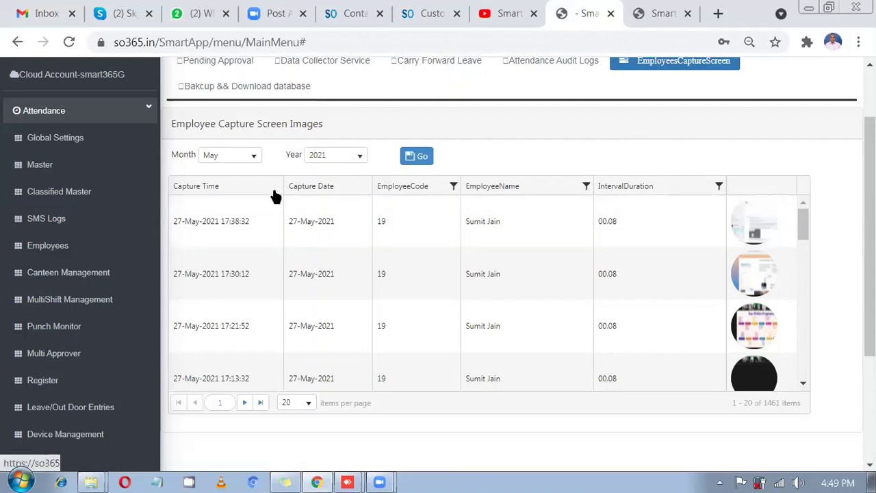
pyautogui.click(254, 158)
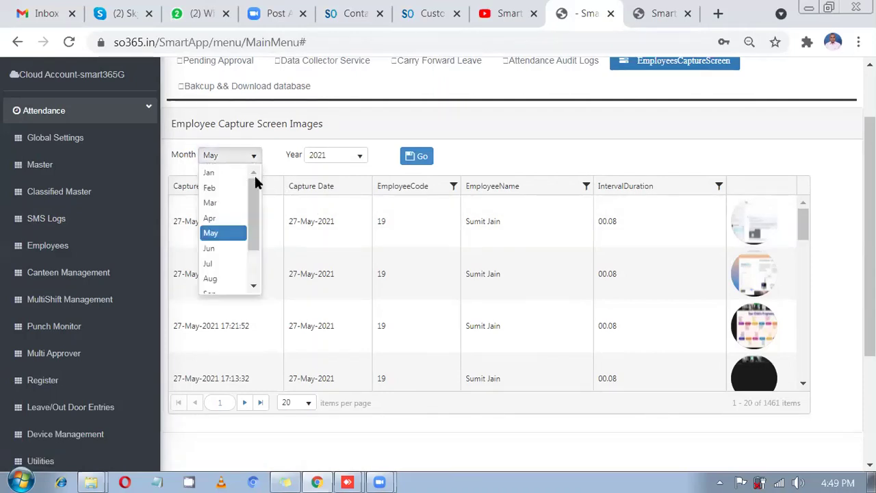
pyautogui.click(515, 145)
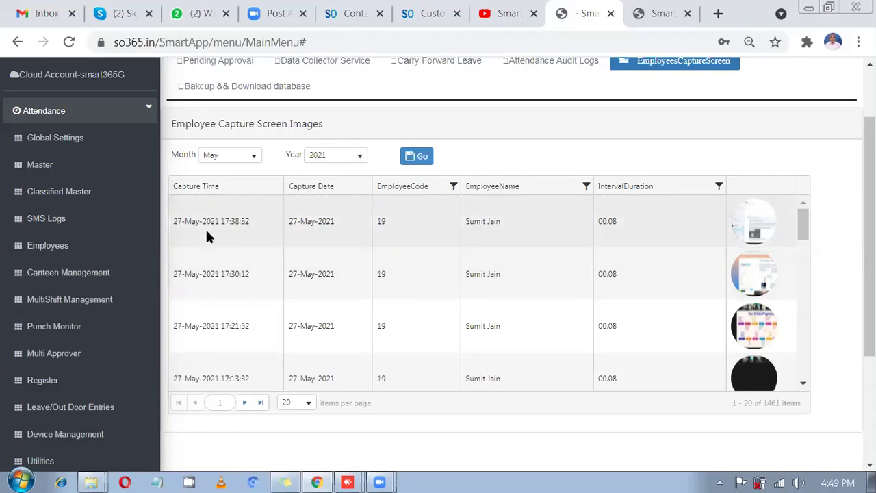
pyautogui.scroll(1, 269, 238)
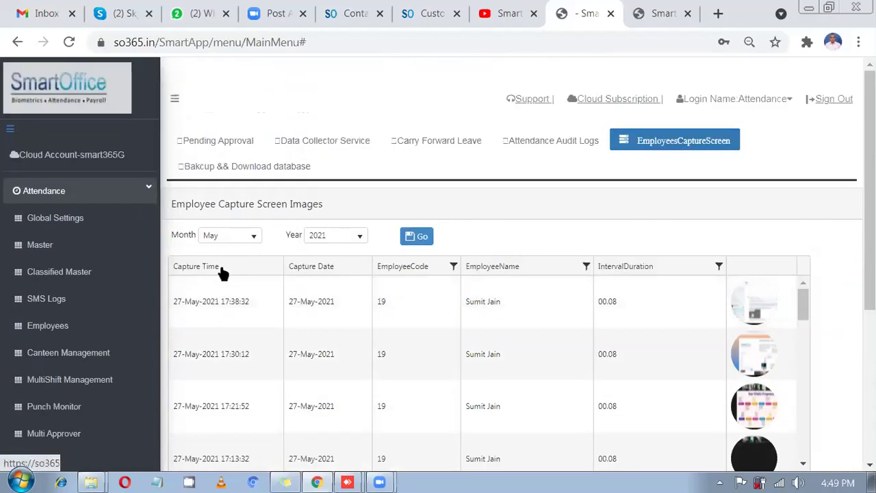
# - Sort captures newest first and highlight the latest entry's interval value 00.08
pyautogui.click(214, 272)
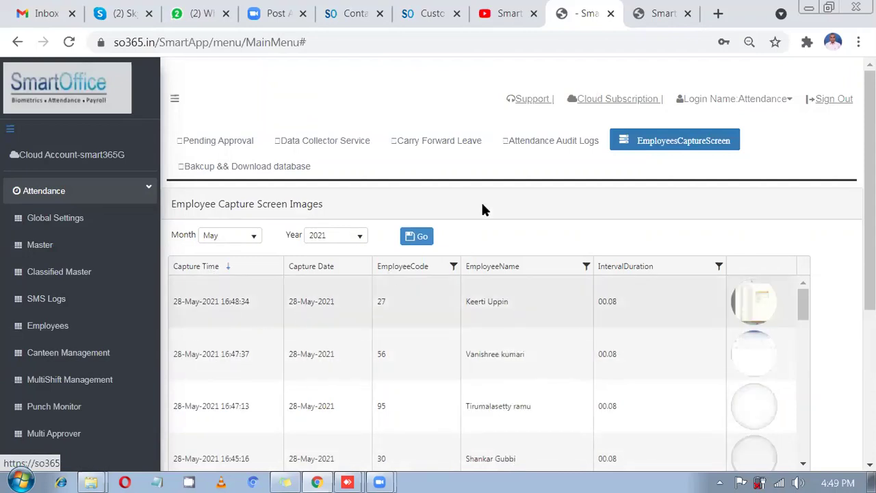
pyautogui.scroll(-1, 157, 254)
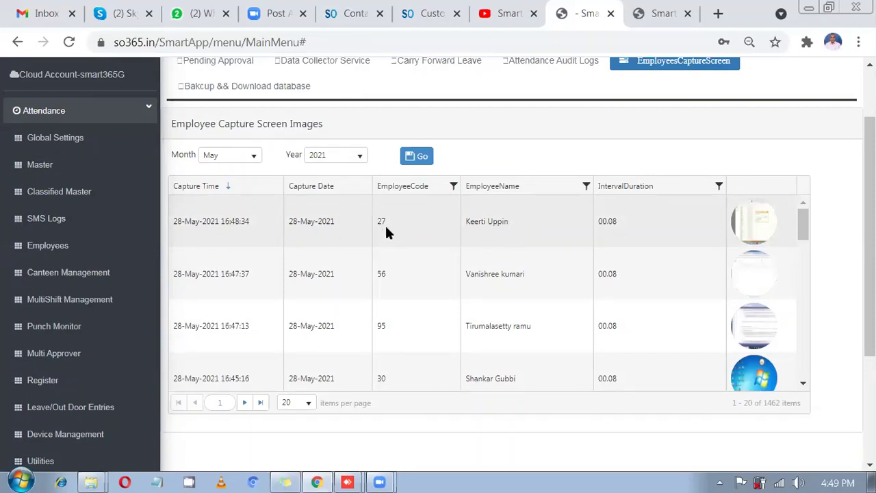
pyautogui.tripleClick(461, 231)
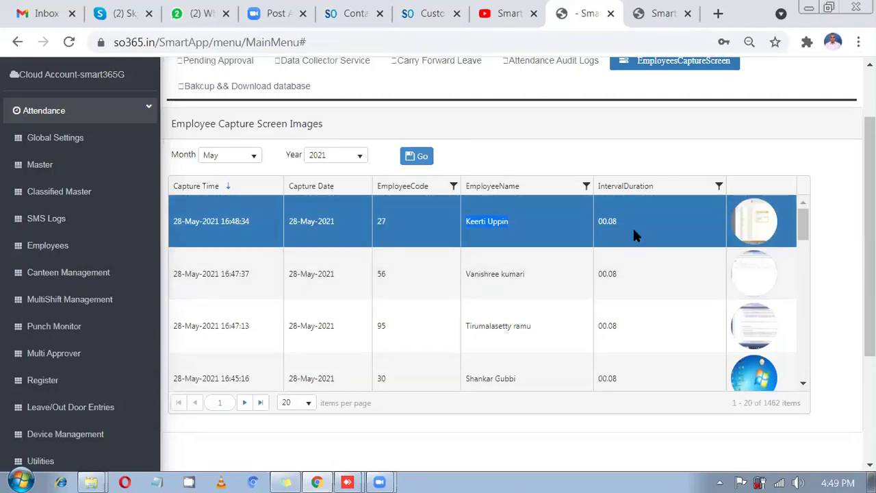
pyautogui.moveTo(619, 223); pyautogui.dragTo(599, 224)
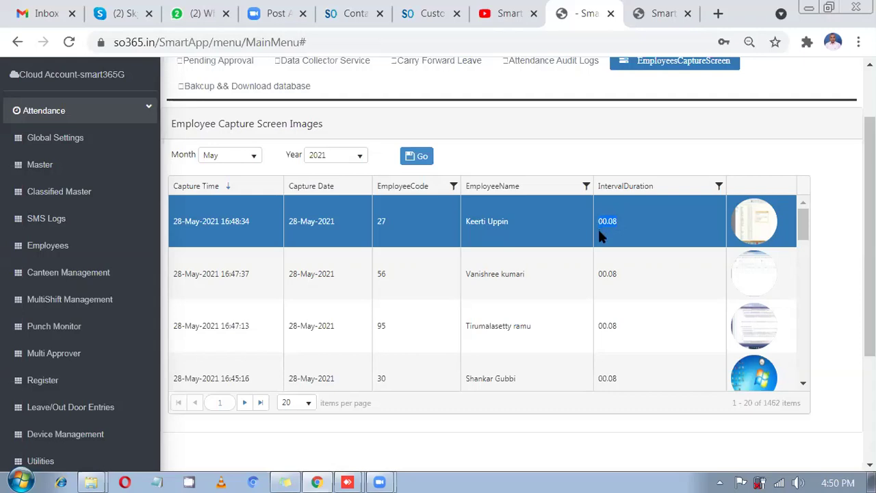
# - Scroll through the capture grid and select the top 16:48:34 capture row
pyautogui.scroll(-4, 602, 260)
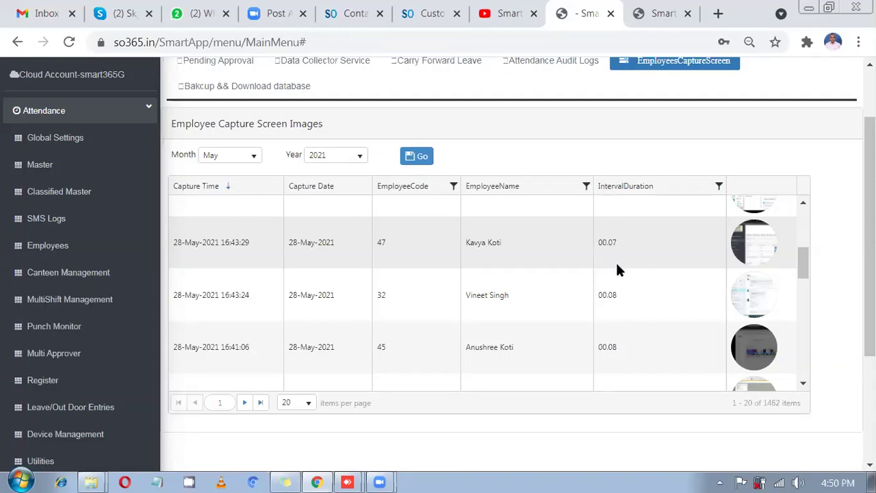
pyautogui.scroll(-3, 616, 267)
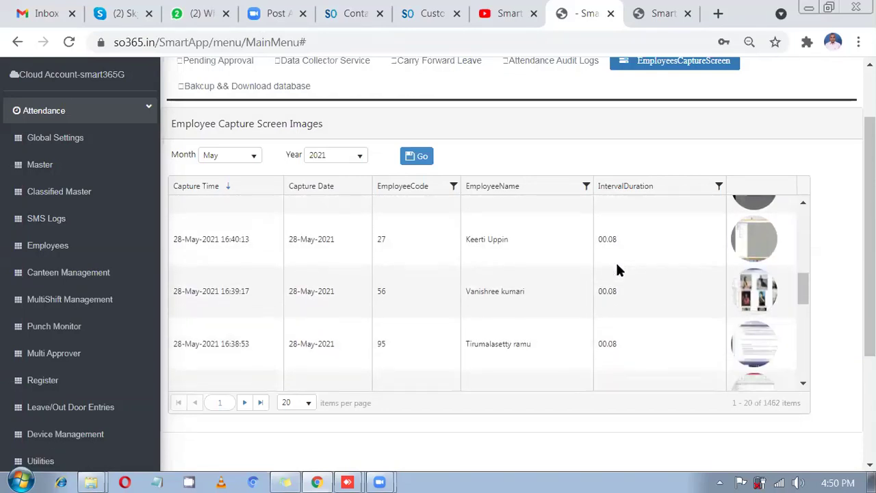
pyautogui.scroll(-5, 616, 268)
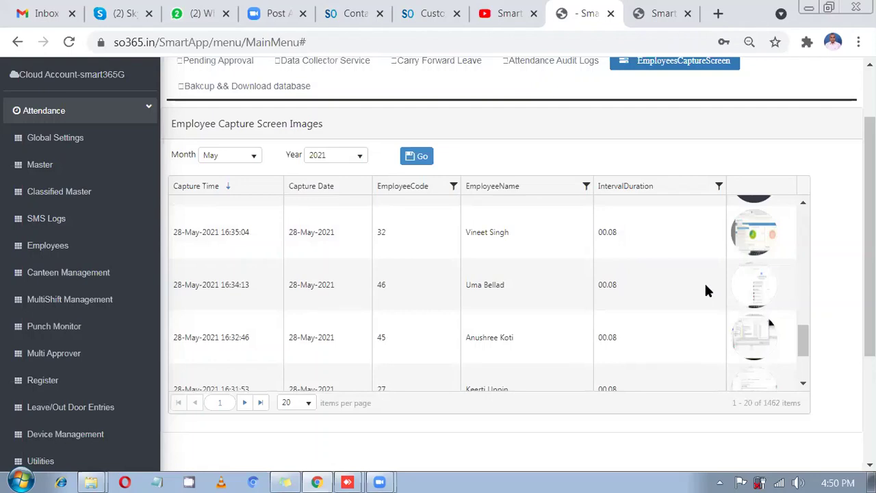
pyautogui.scroll(2, 704, 280)
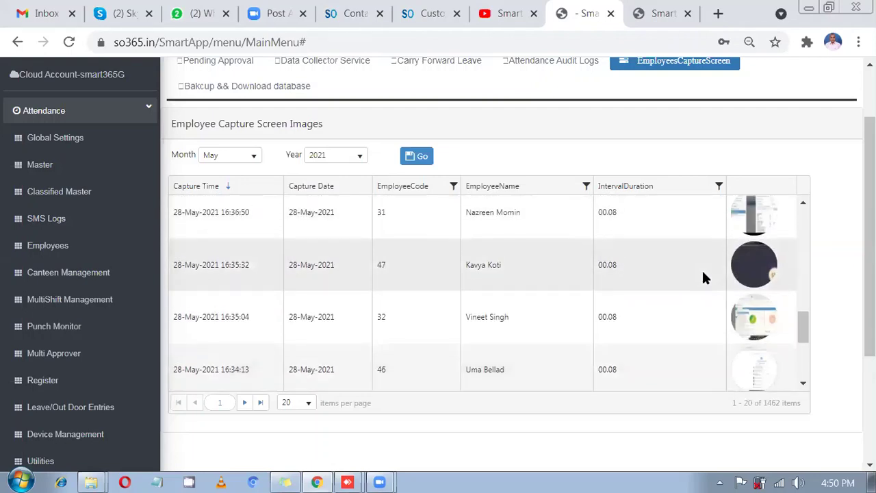
pyautogui.scroll(6, 705, 263)
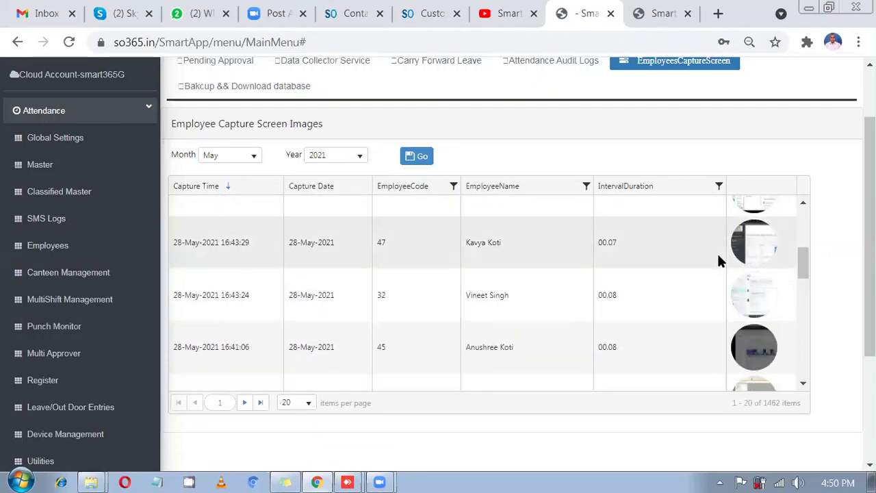
pyautogui.scroll(3, 719, 260)
pyautogui.scroll(2, 753, 226)
pyautogui.click(754, 226)
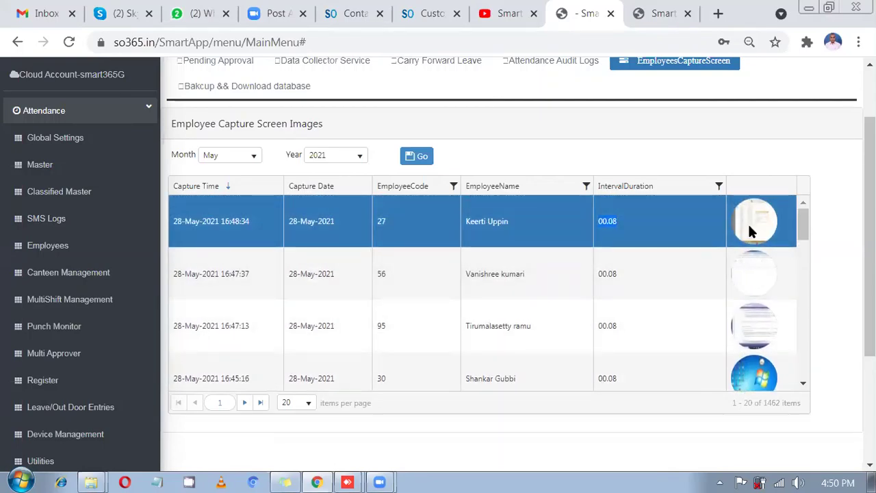
# - View the 16:48:34 capture full-size, showing an AnyDesk file-copy session, then return to the list
pyautogui.click(751, 230)
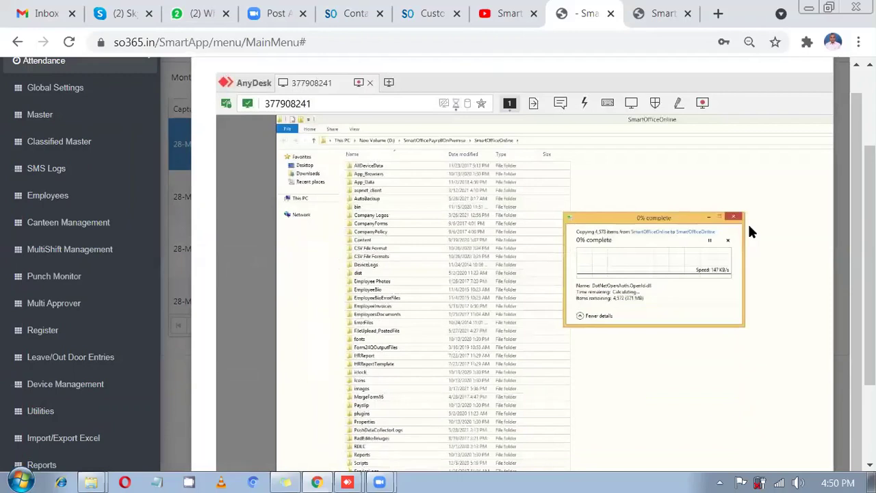
pyautogui.scroll(-1, 627, 251)
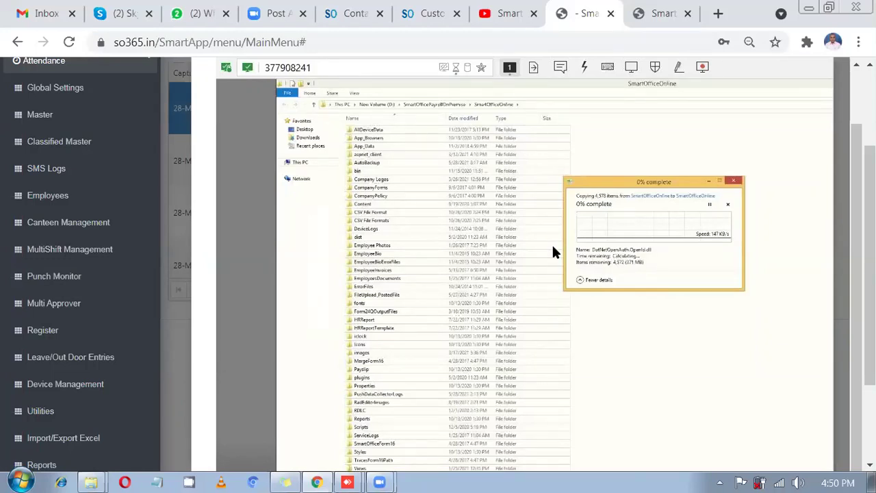
pyautogui.scroll(2, 781, 212)
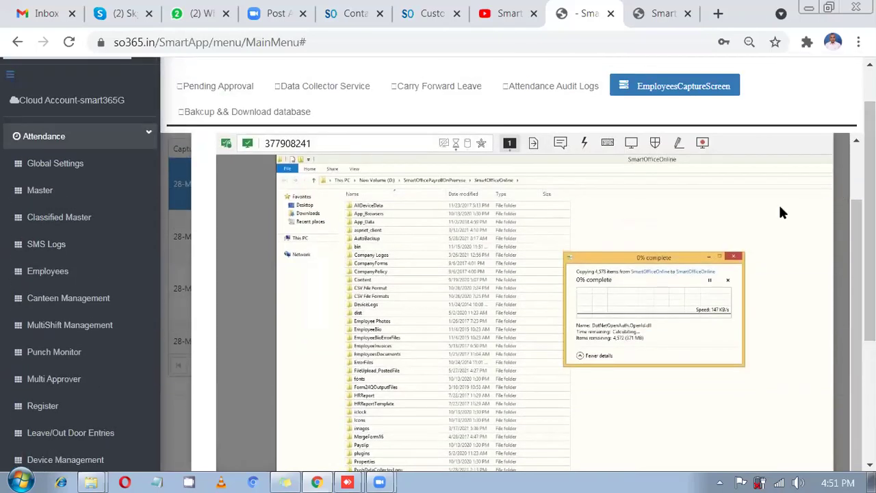
pyautogui.click(665, 86)
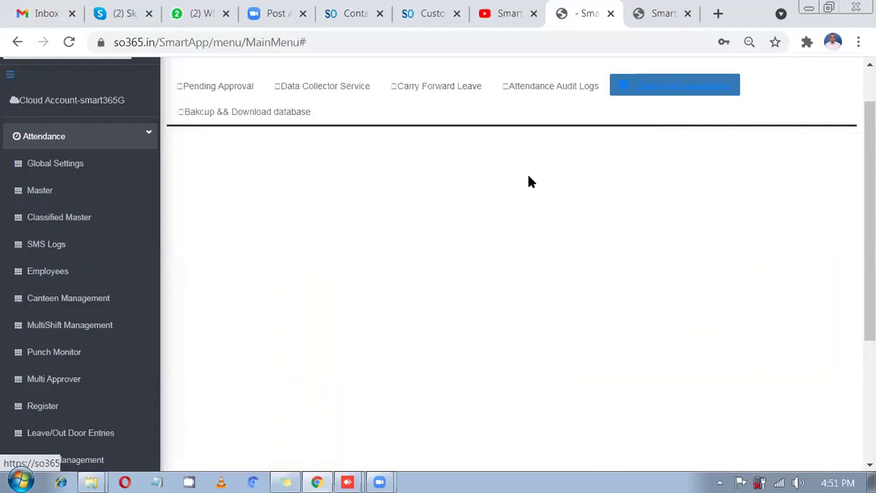
# - Log in to the SmartApp_ESS self-service portal with the account password
pyautogui.click(664, 12)
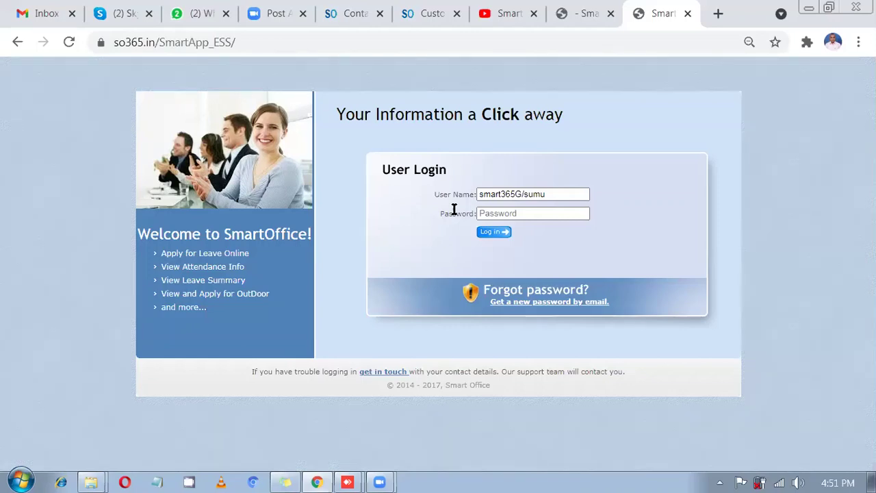
pyautogui.click(528, 213)
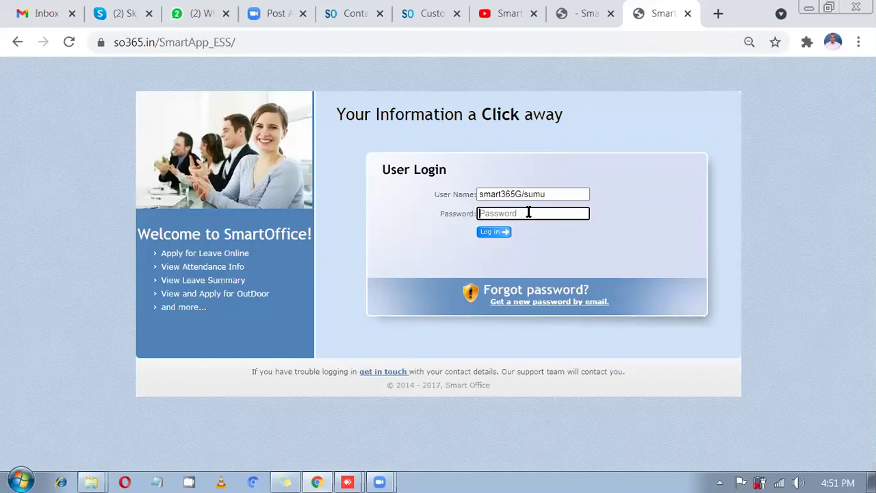
pyautogui.write('s***')
pyautogui.press('Return')
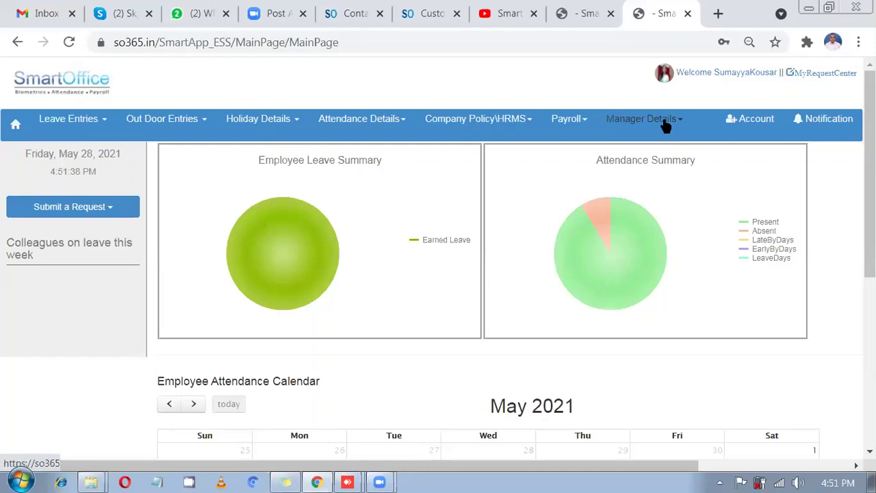
# - Open Manager Details > Employee Screen Logs in the self-service portal
pyautogui.click(663, 123)
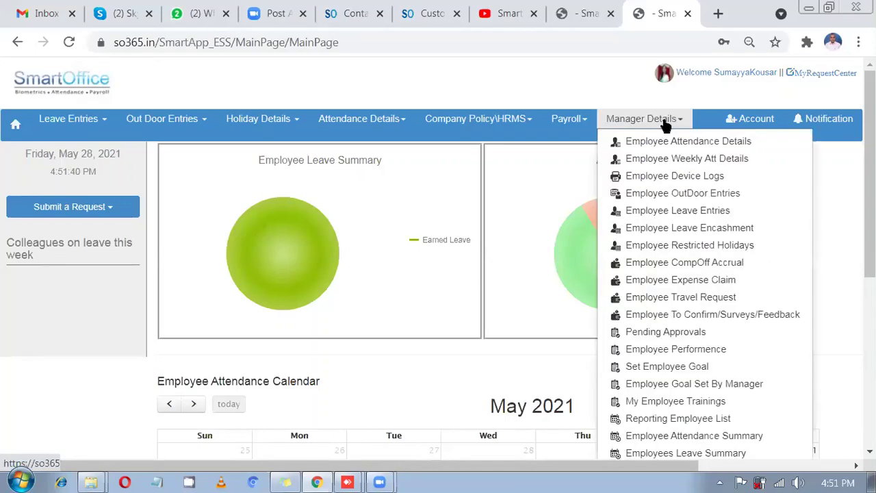
pyautogui.scroll(-1, 665, 126)
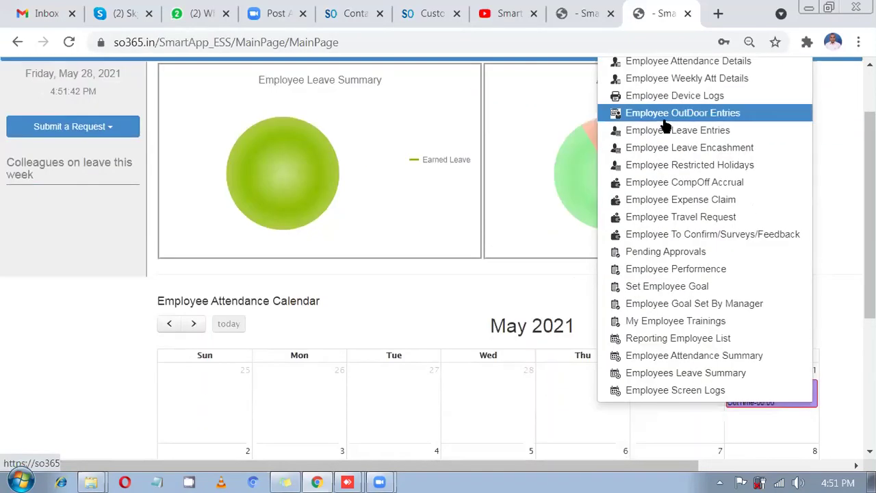
pyautogui.scroll(1, 665, 126)
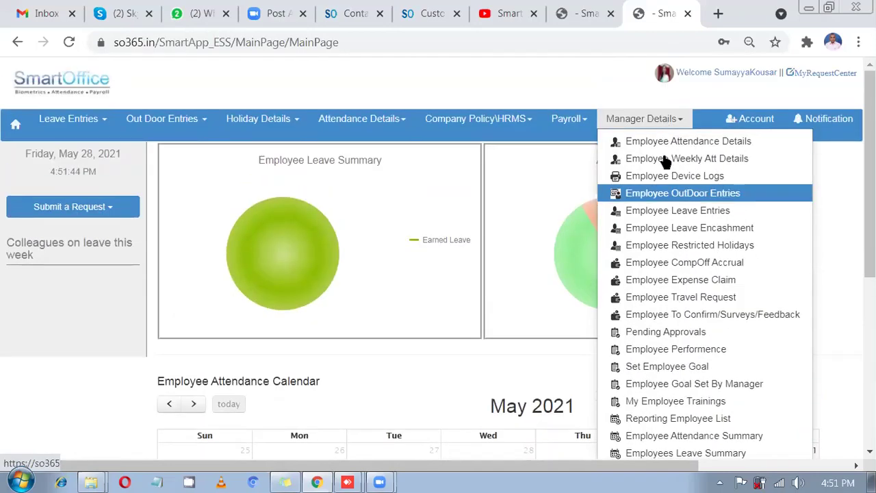
pyautogui.scroll(-2, 669, 190)
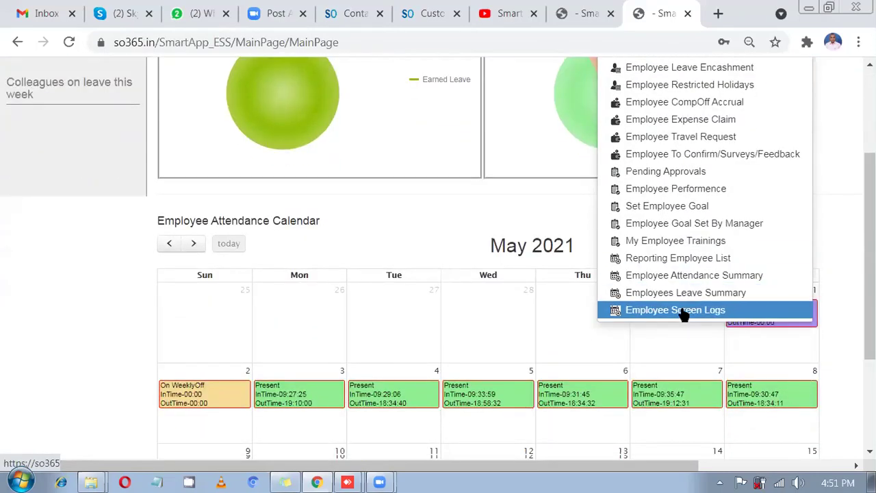
pyautogui.click(682, 310)
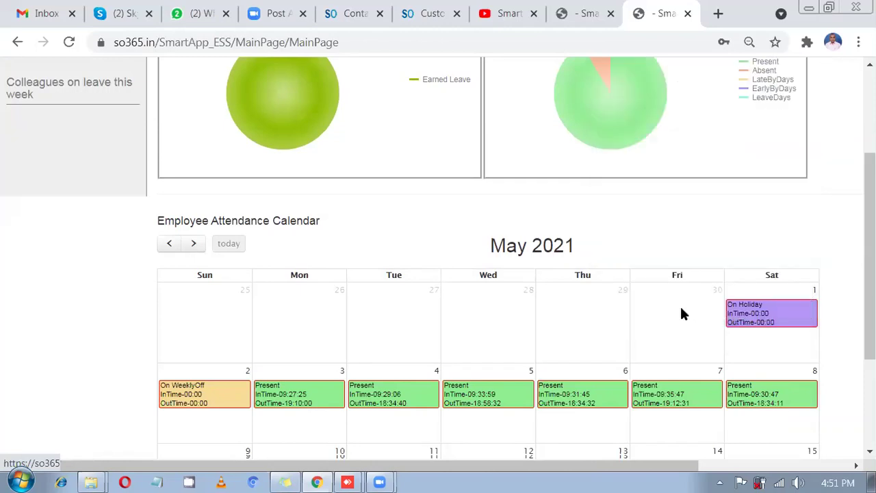
pyautogui.scroll(1, 683, 314)
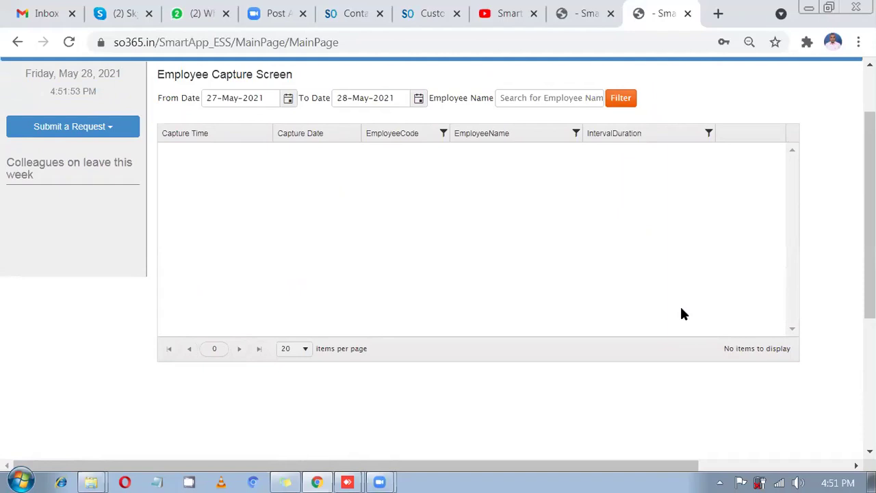
pyautogui.scroll(1, 642, 265)
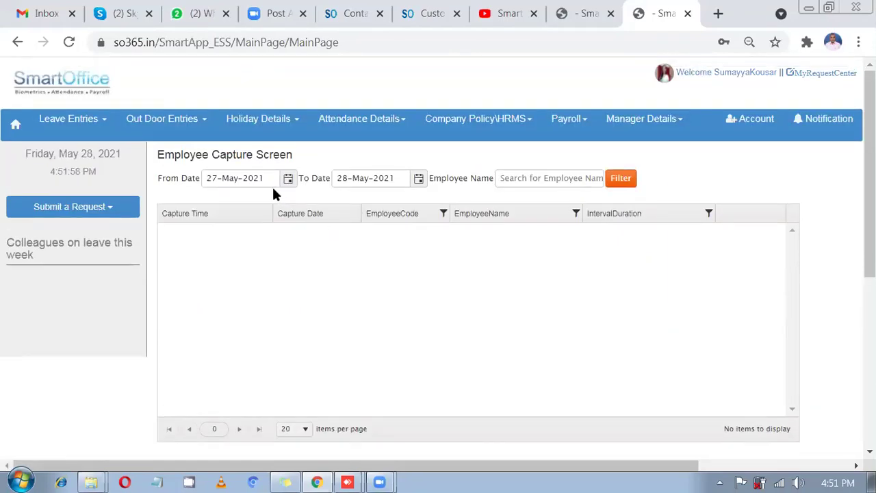
# - Filter the screen logs by the employee's name to 71 captures and select the 16:40:13 row
pyautogui.click(524, 177)
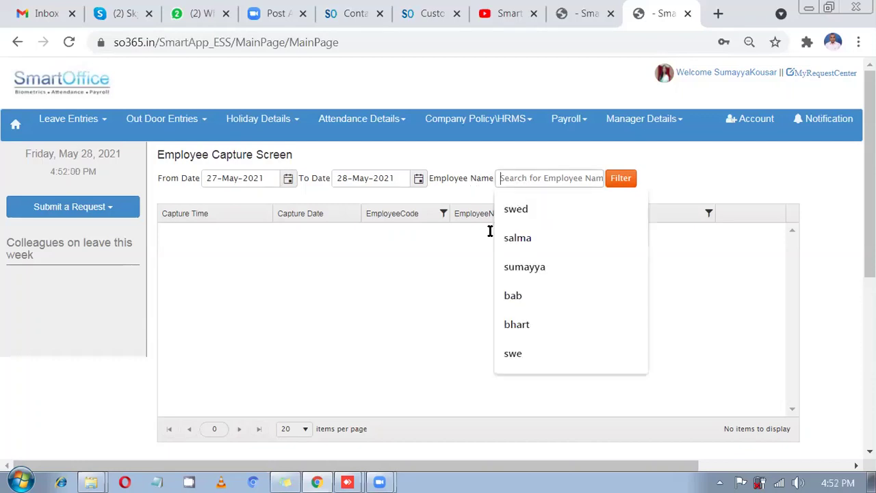
pyautogui.click(426, 264)
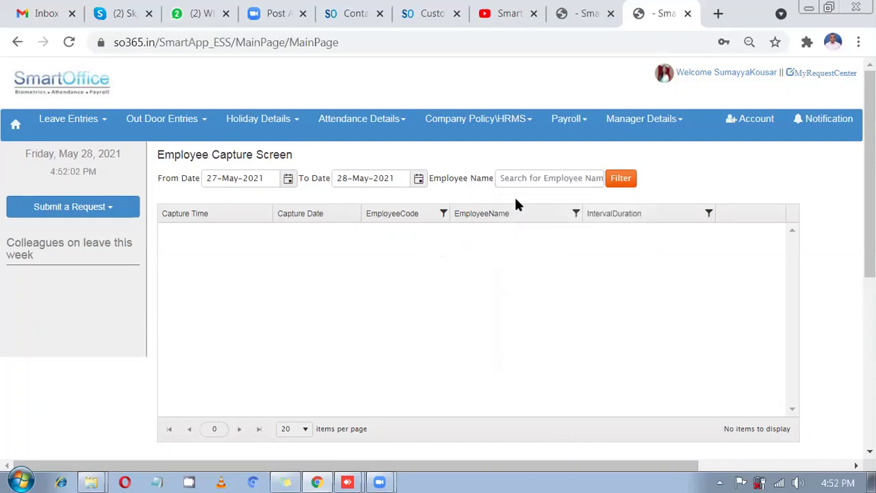
pyautogui.click(529, 179)
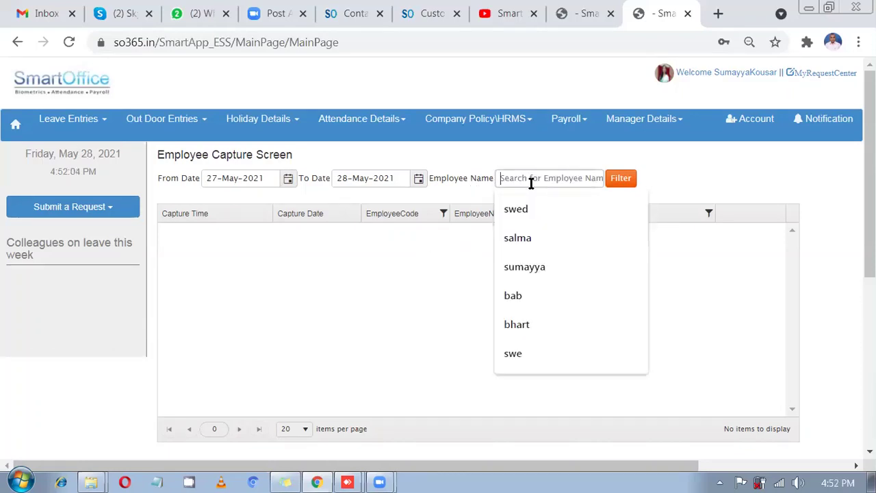
pyautogui.write('Keerti')
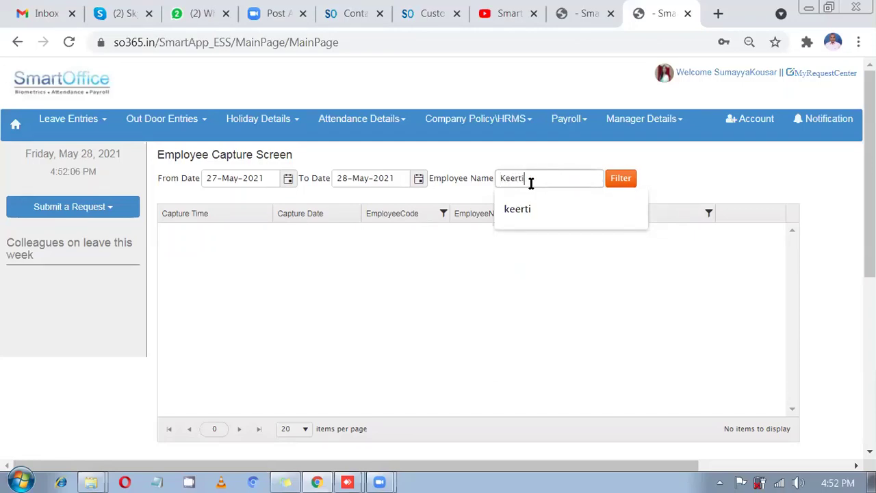
pyautogui.write('l')
pyautogui.press('BackSpace')
pyautogui.click(620, 179)
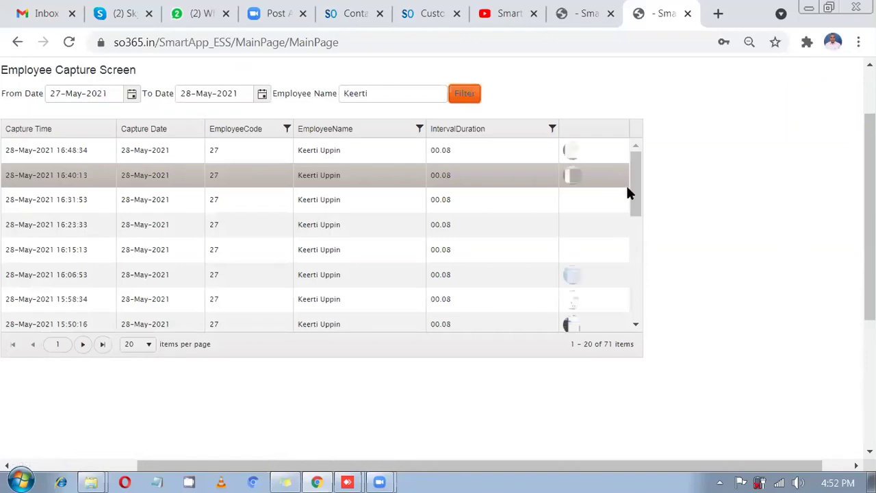
pyautogui.moveTo(476, 465); pyautogui.dragTo(353, 466)
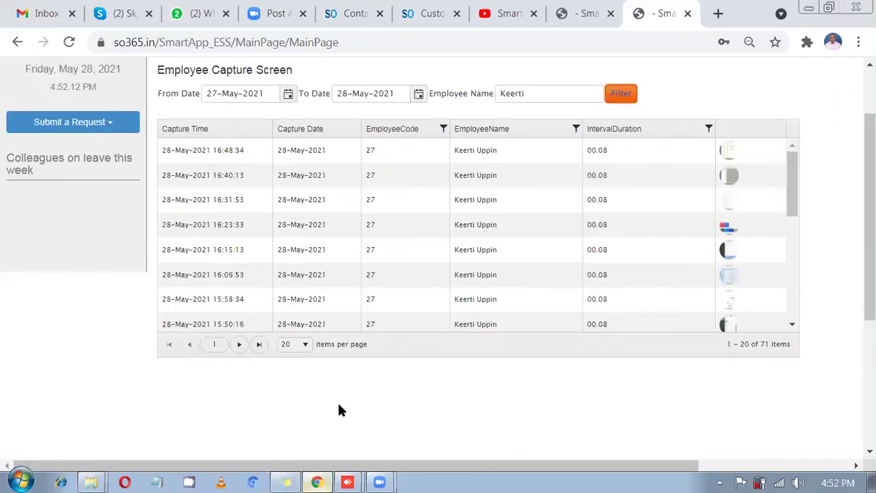
pyautogui.click(580, 172)
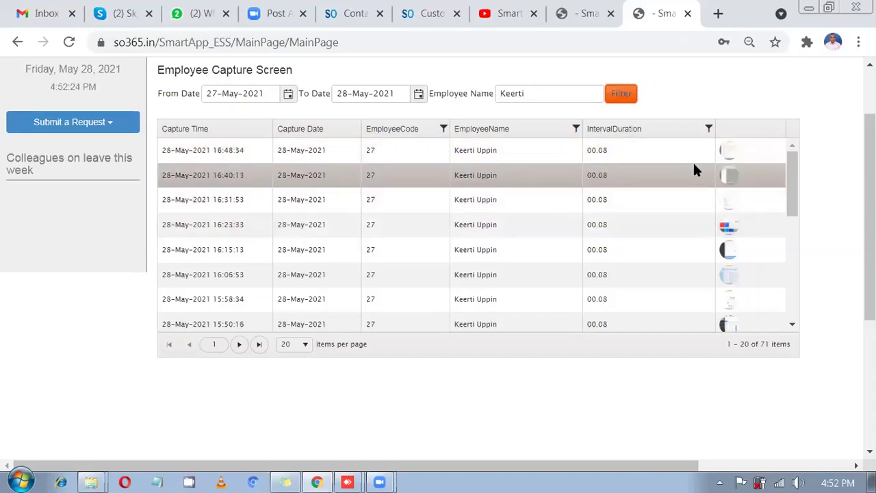
pyautogui.click(730, 153)
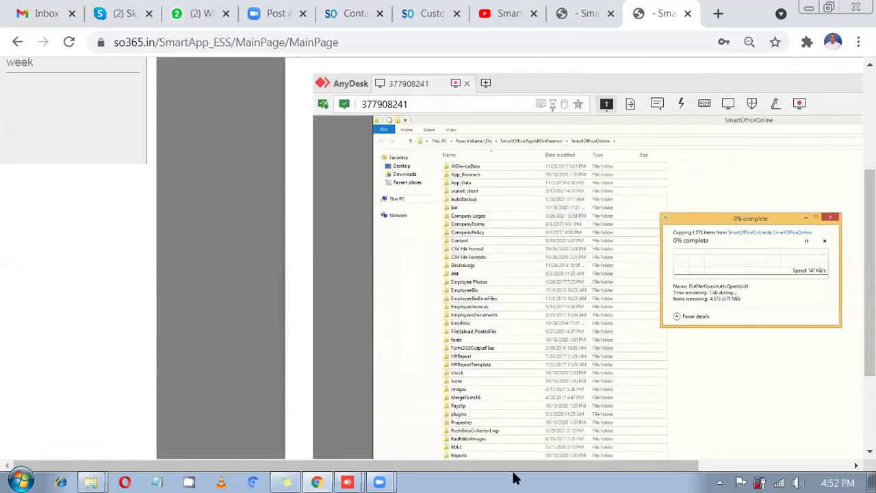
pyautogui.moveTo(517, 469); pyautogui.dragTo(717, 311)
pyautogui.scroll(3, 718, 274)
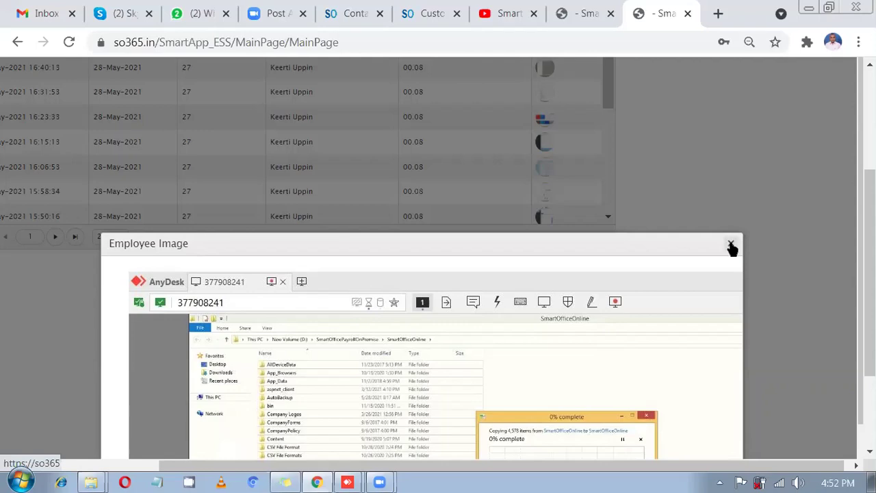
pyautogui.click(731, 244)
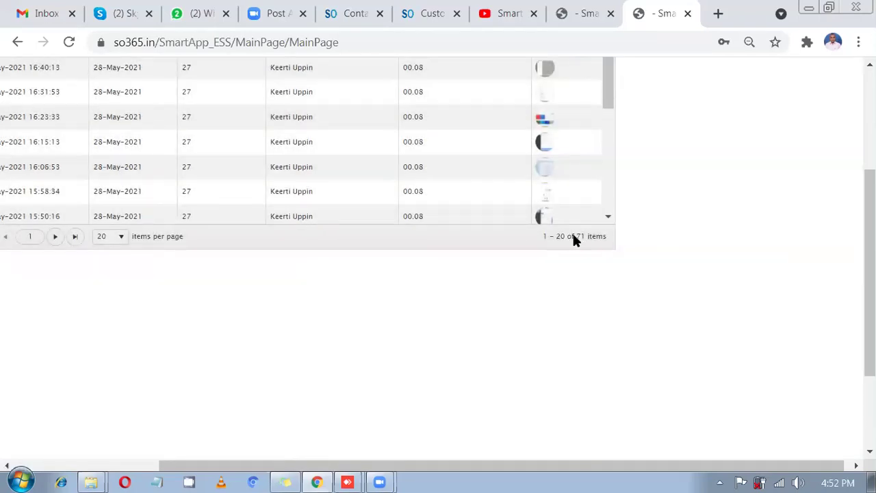
pyautogui.scroll(3, 572, 231)
pyautogui.click(547, 206)
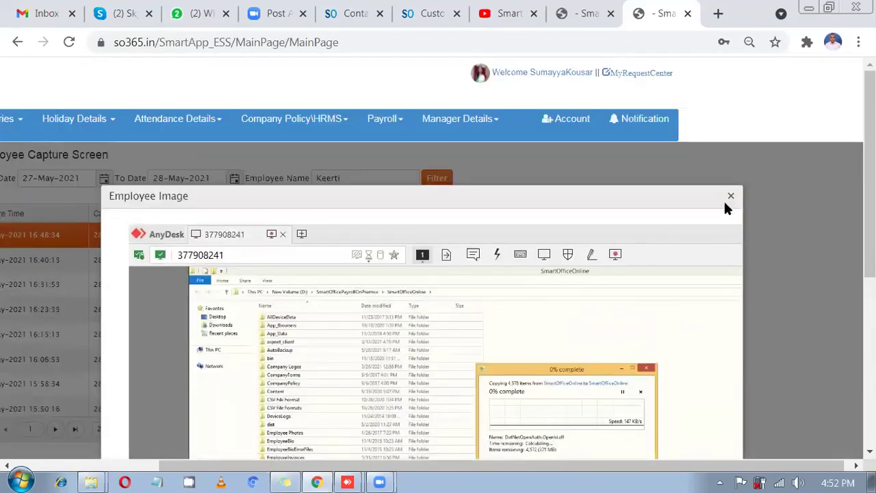
pyautogui.click(727, 204)
pyautogui.scroll(-1, 540, 322)
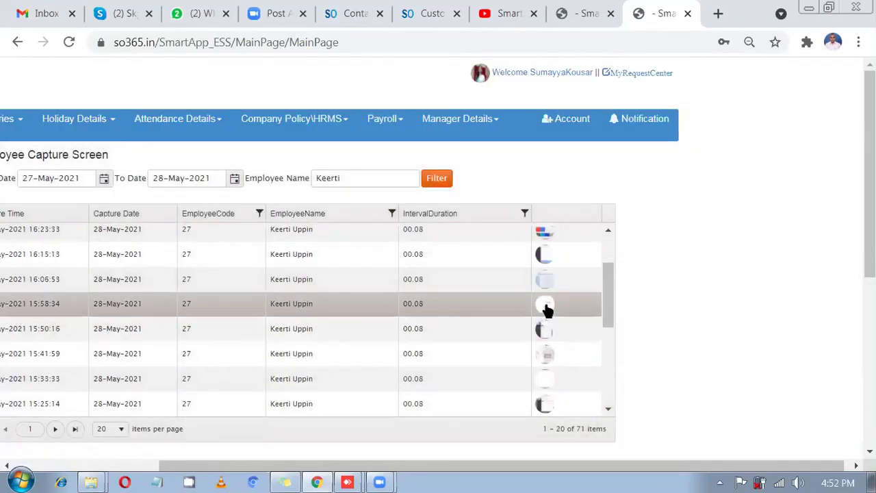
pyautogui.click(548, 308)
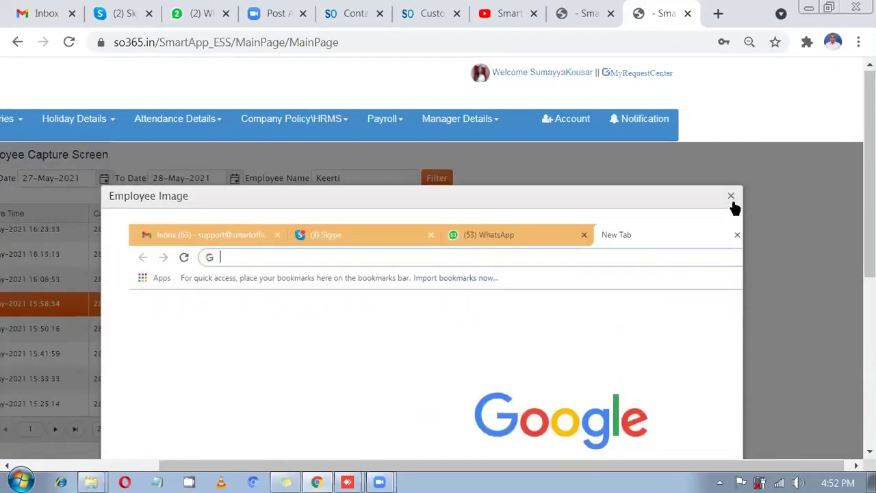
pyautogui.click(731, 196)
pyautogui.hscroll(-3, 647, 466)
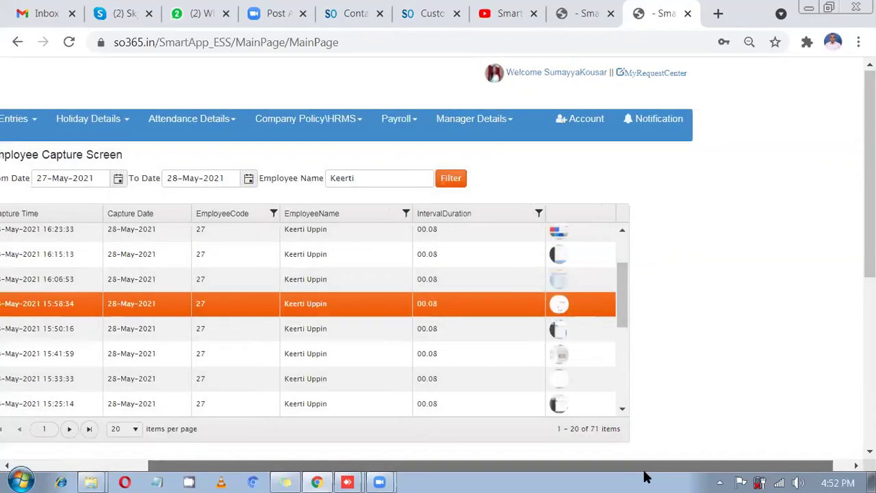
pyautogui.scroll(2, 479, 308)
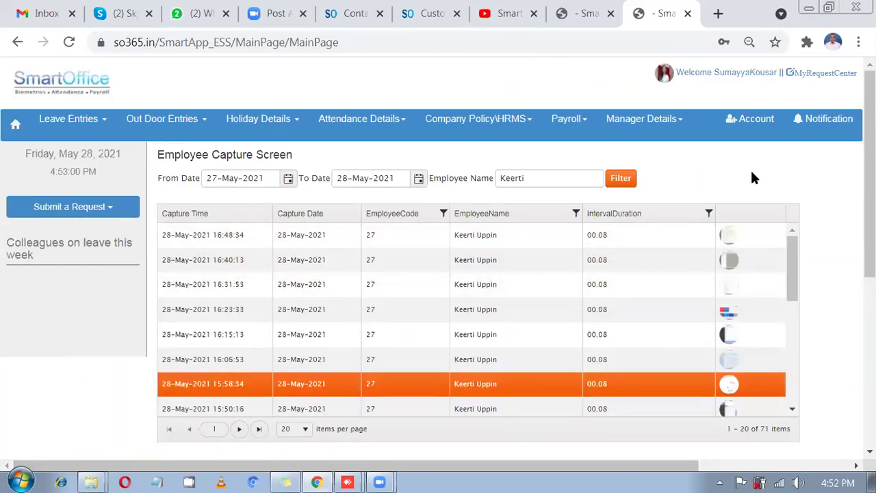
# - Switch back to the admin tab and reload its dashboard showing 29 active, 13 present, 16 absent
pyautogui.click(593, 8)
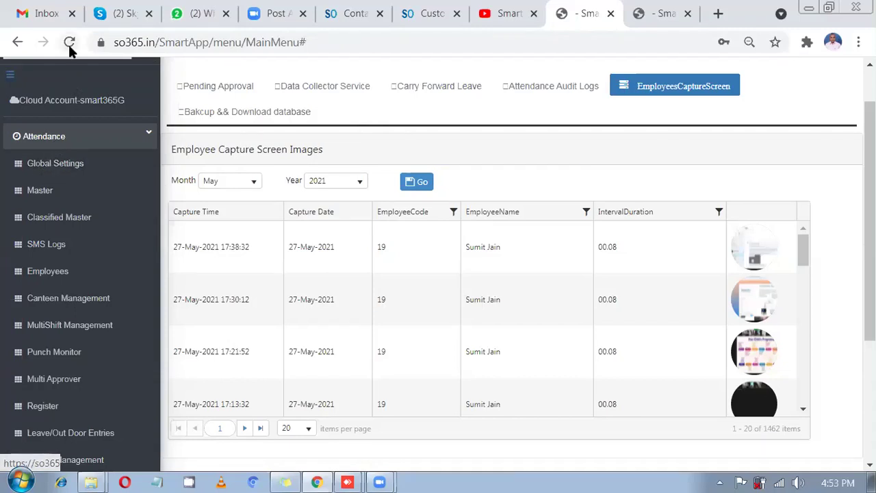
pyautogui.click(68, 41)
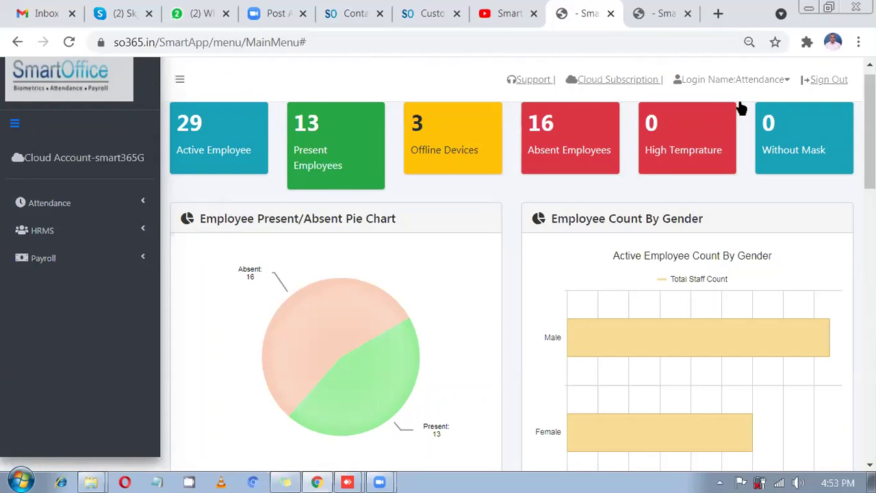
pyautogui.scroll(1, 530, 147)
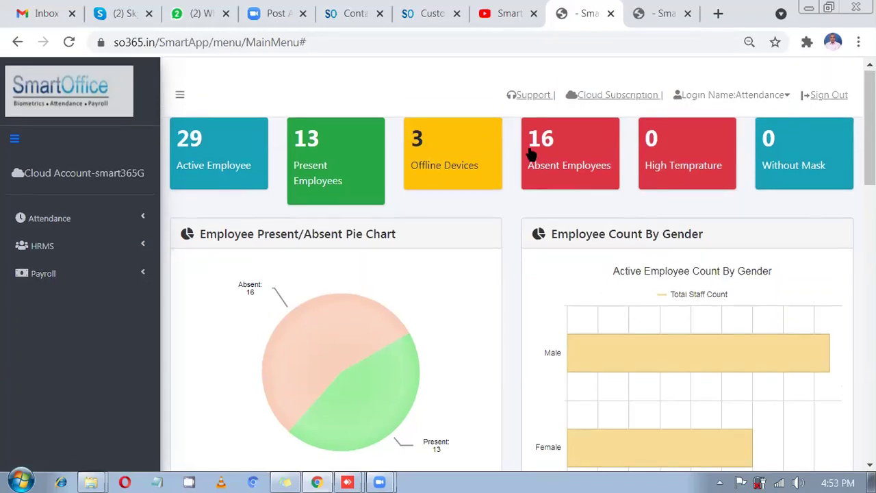
pyautogui.click(756, 96)
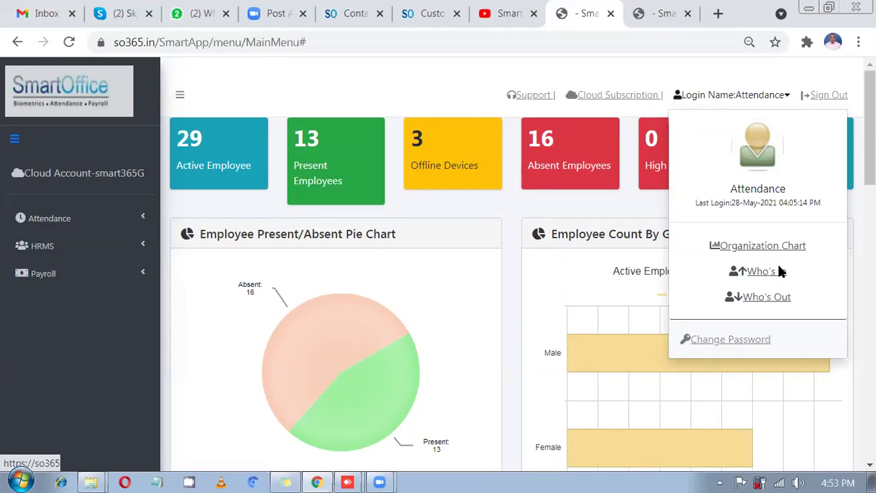
# - Show the Who's In list of employees inside the office (12 of 29) and browse its rows
pyautogui.click(780, 271)
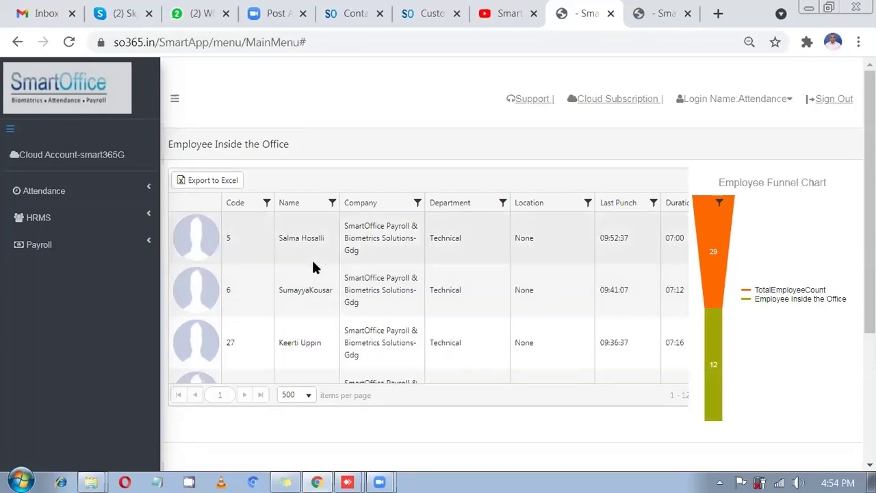
pyautogui.click(312, 247)
pyautogui.click(309, 286)
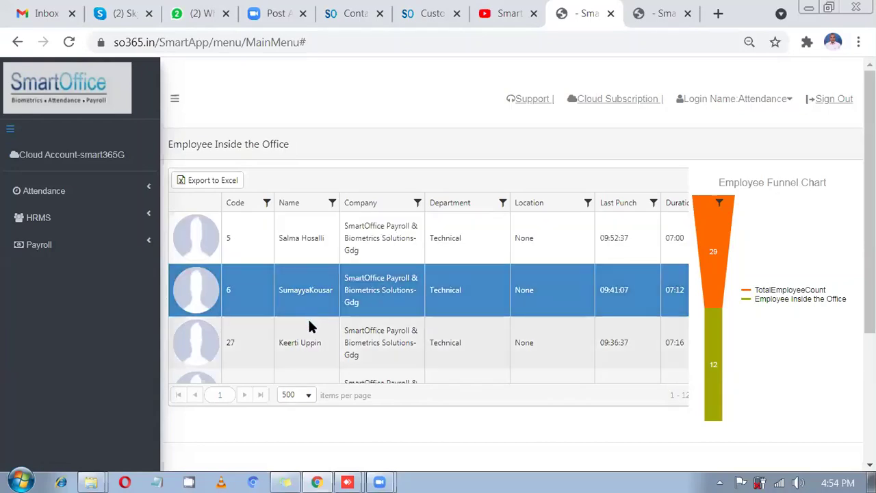
pyautogui.scroll(-5, 312, 336)
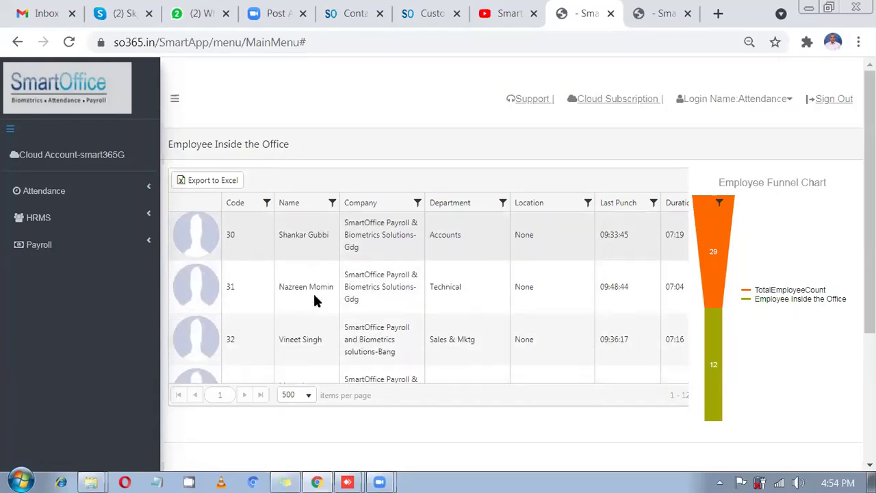
pyautogui.scroll(-3, 442, 339)
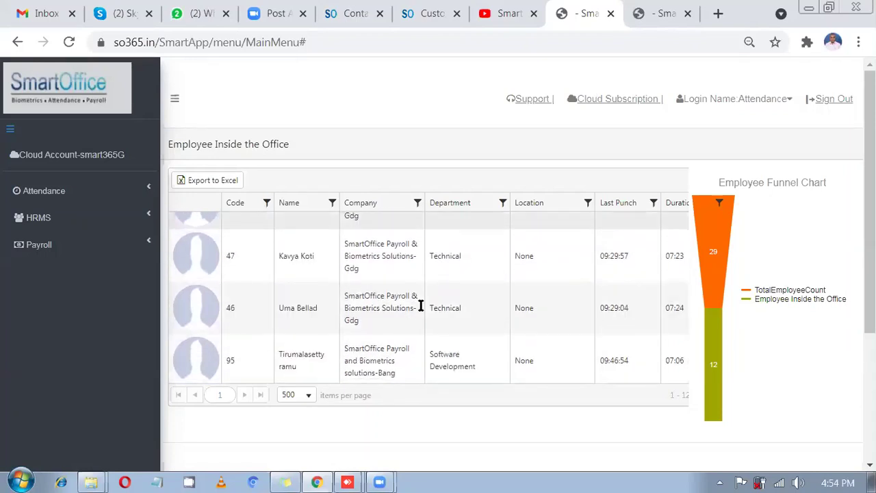
# - Show the Who's Out list and select the single outside employee, code 89
pyautogui.click(783, 100)
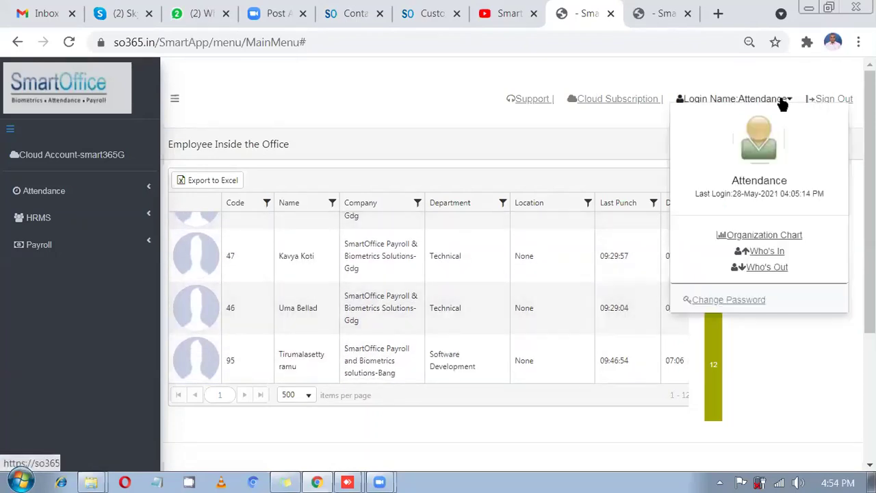
pyautogui.click(766, 267)
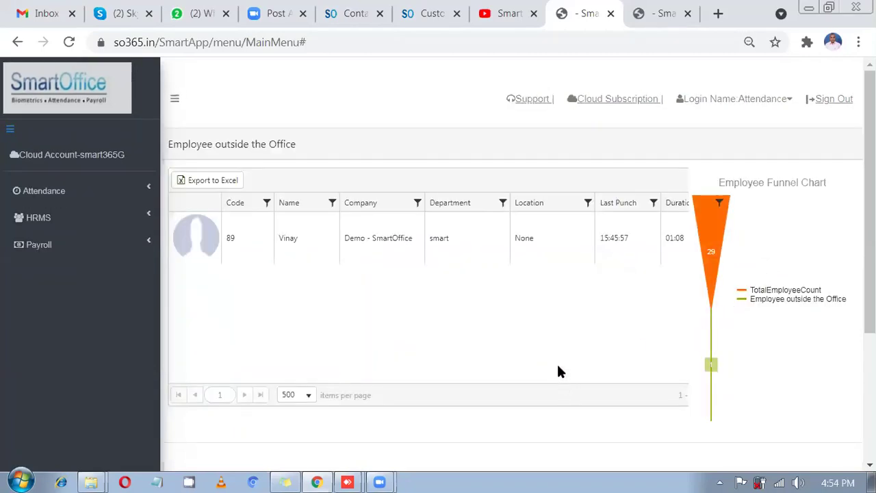
pyautogui.scroll(-2, 558, 372)
pyautogui.scroll(2, 615, 355)
pyautogui.click(445, 249)
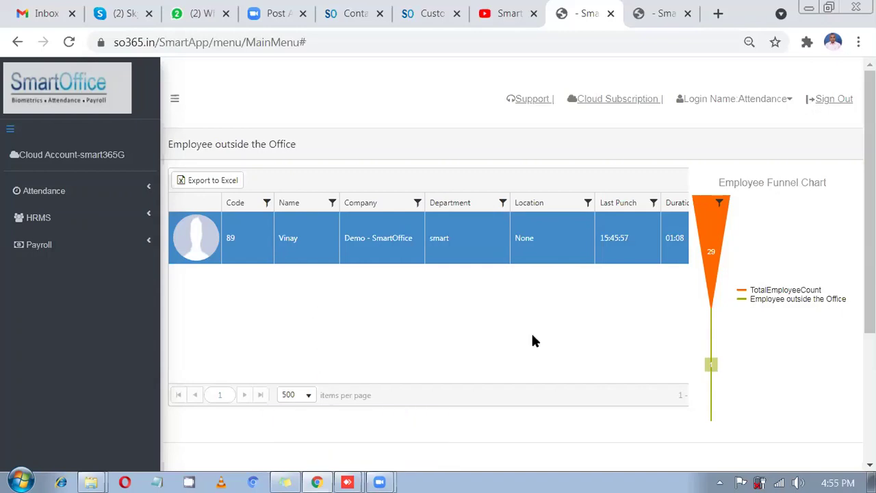
# - Open Attendance Global Settings and scroll down to the Other Settings options
pyautogui.click(88, 193)
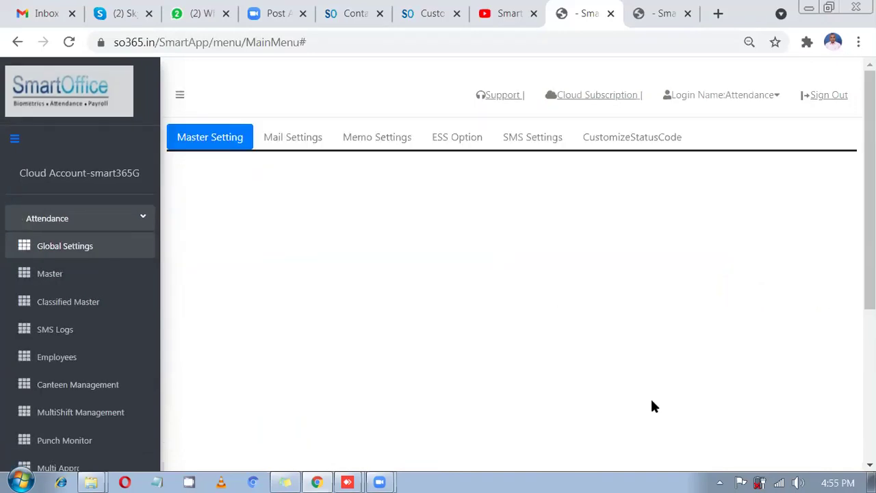
pyautogui.scroll(-1, 541, 301)
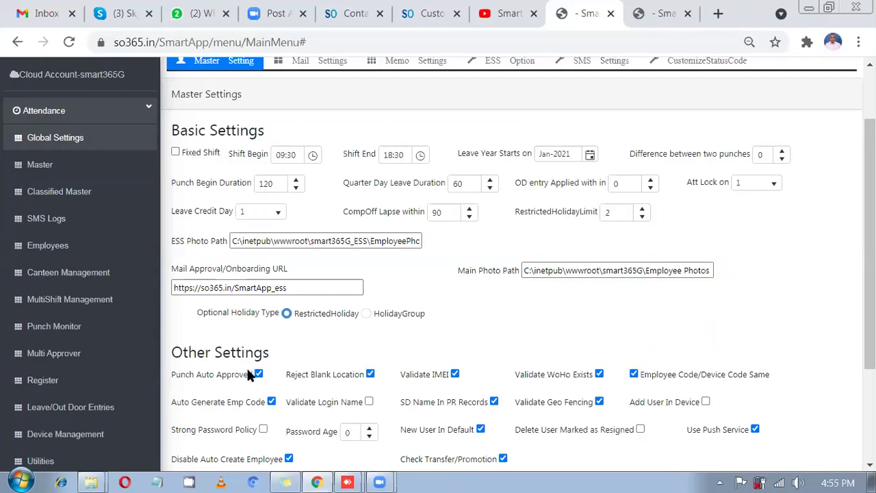
pyautogui.scroll(-1, 248, 367)
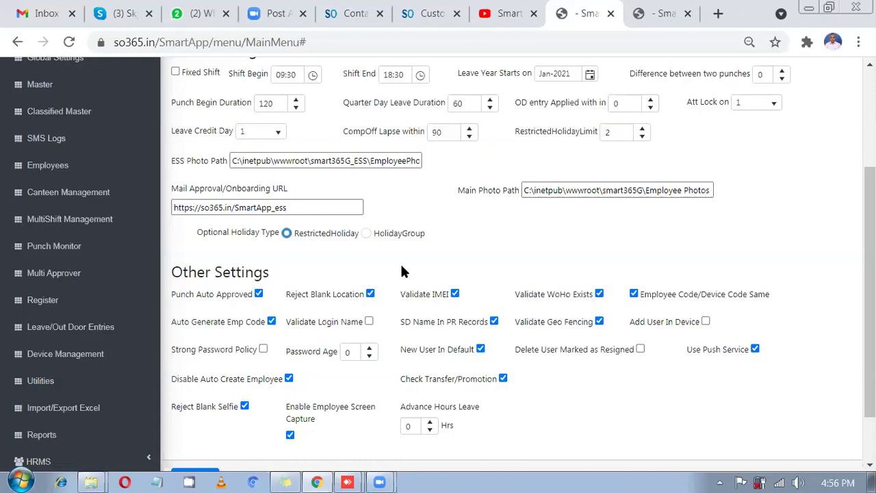
pyautogui.scroll(-1, 425, 240)
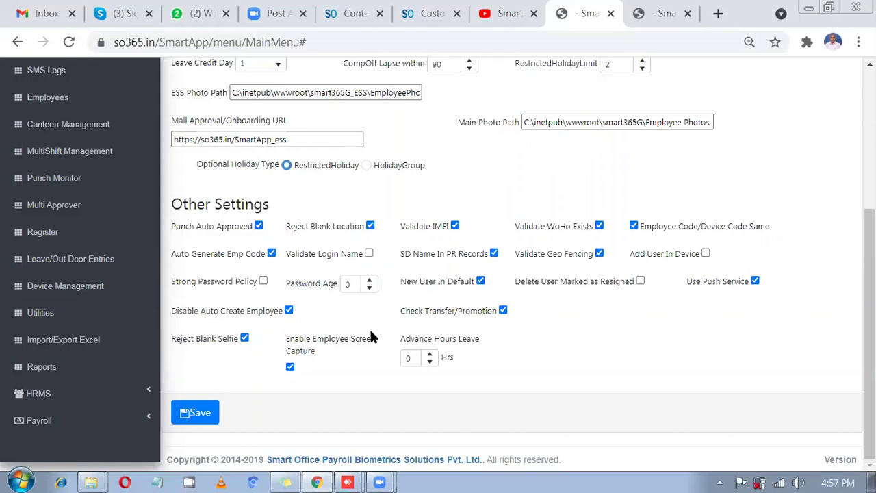
pyautogui.click(312, 477)
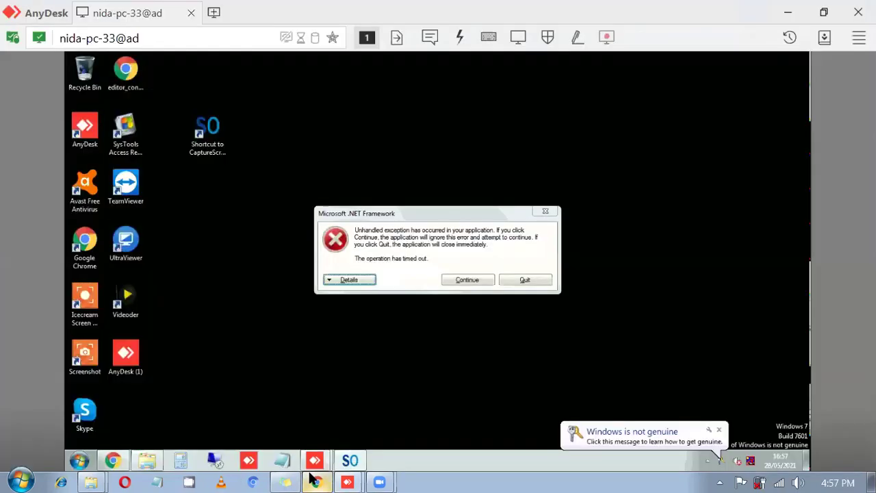
pyautogui.click(352, 478)
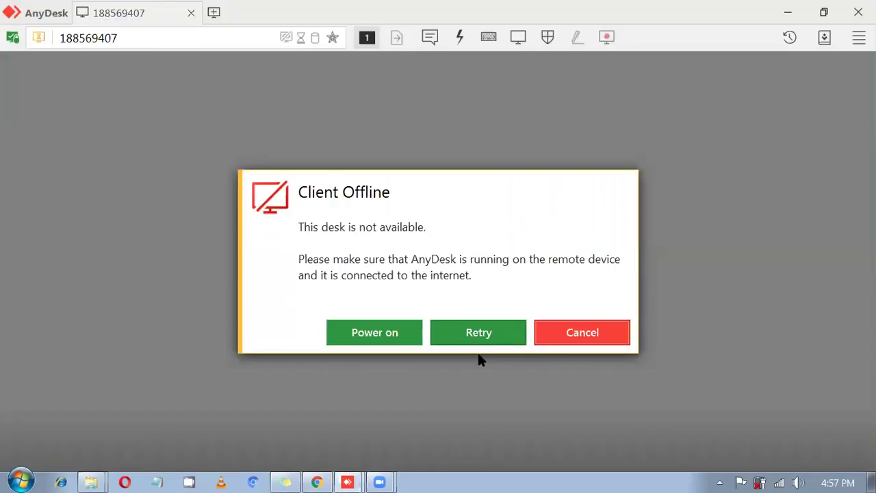
pyautogui.click(324, 478)
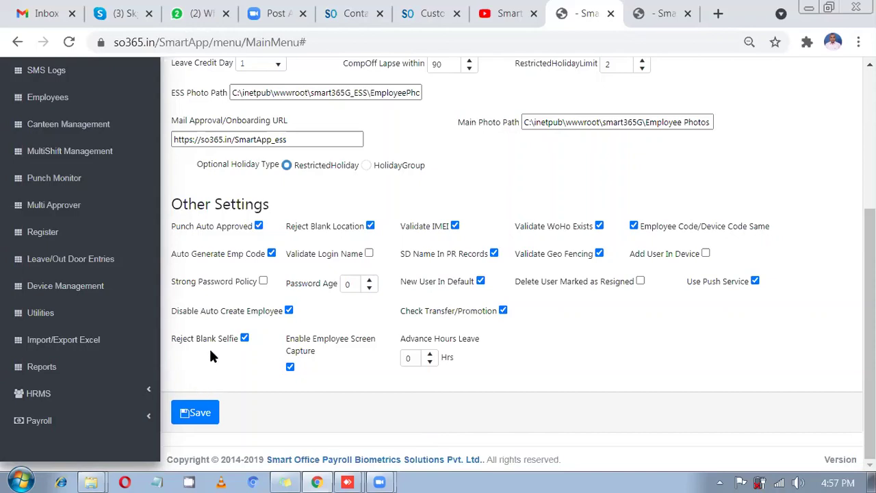
pyautogui.moveTo(191, 338); pyautogui.dragTo(228, 337)
pyautogui.click(244, 338)
pyautogui.click(244, 338)
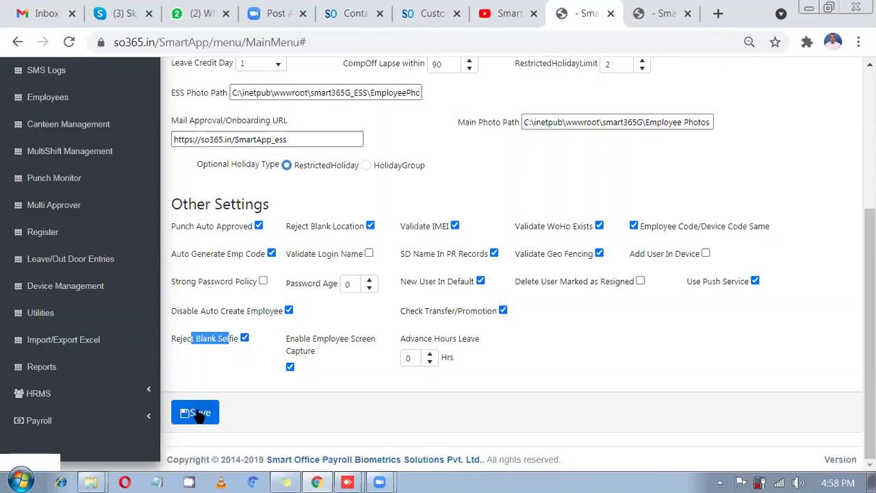
# - Save the Global Settings with Enable Employee Screen Capture twice, dismissing each success message
pyautogui.click(198, 413)
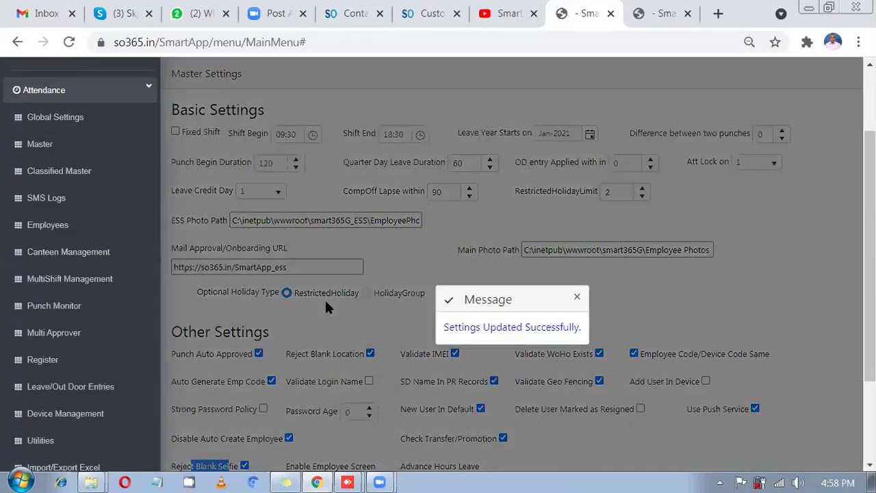
pyautogui.scroll(-2, 308, 312)
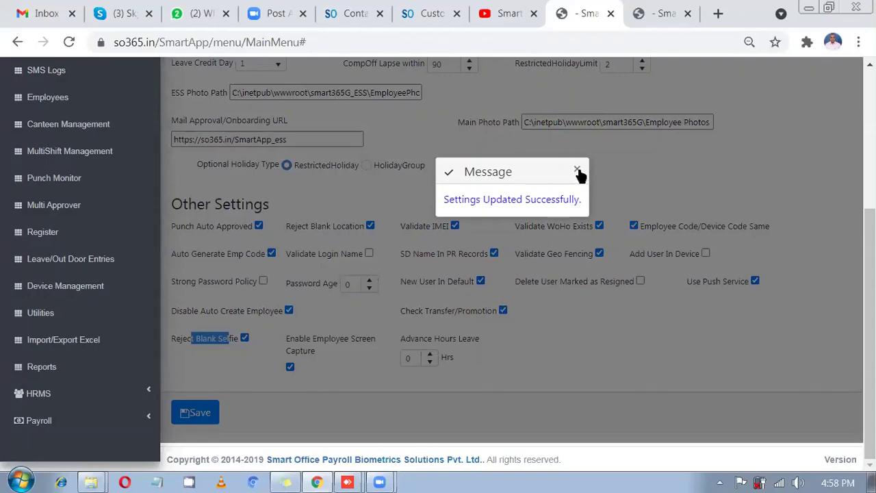
pyautogui.click(367, 302)
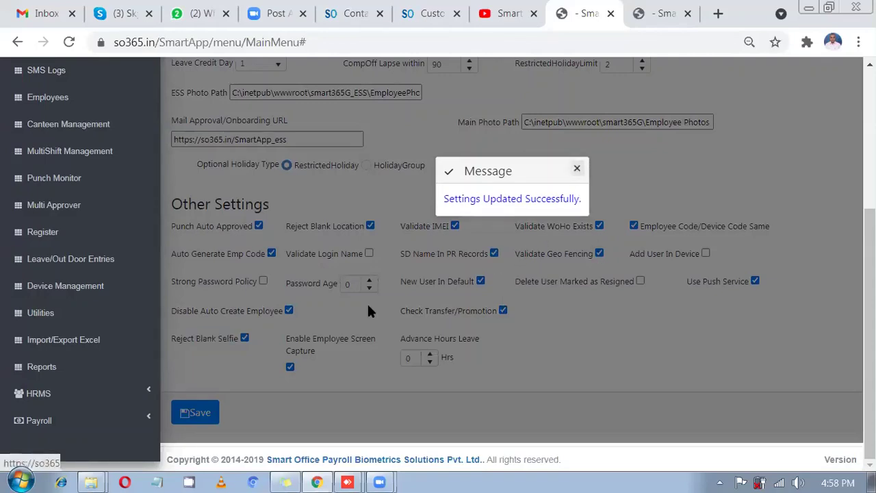
pyautogui.click(198, 412)
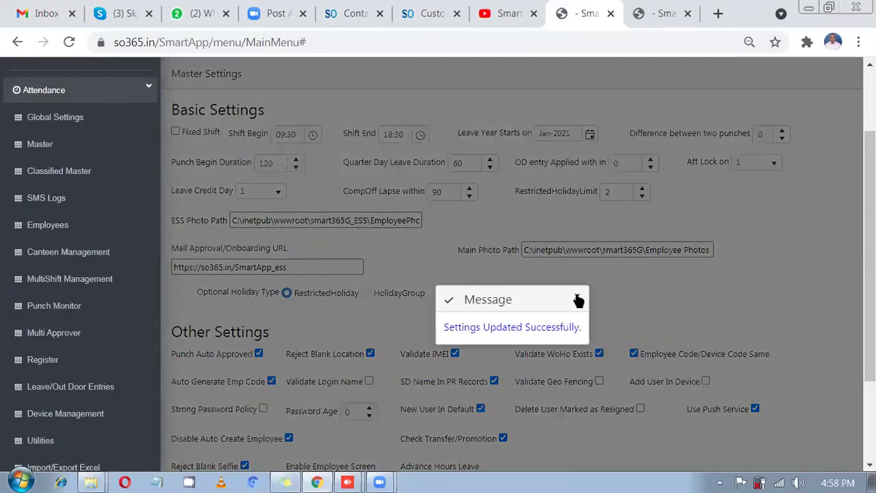
pyautogui.click(577, 296)
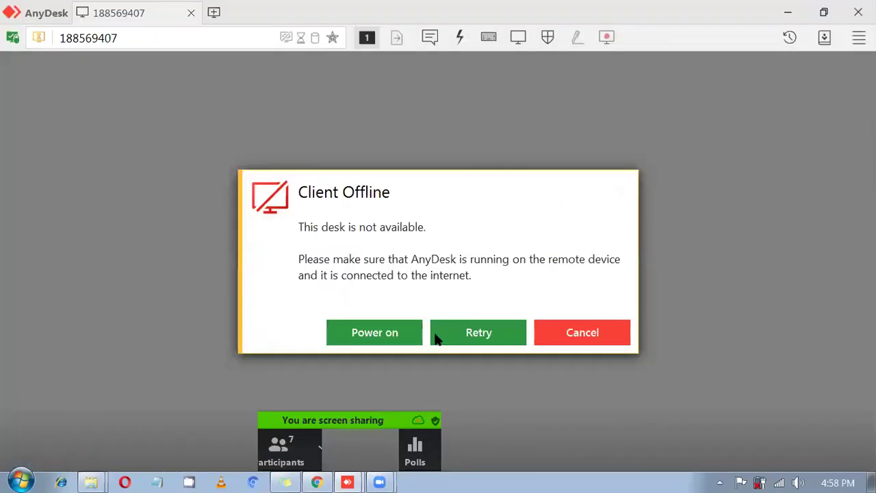
# - Retry the AnyDesk connection from the Client Offline dialog
pyautogui.click(438, 339)
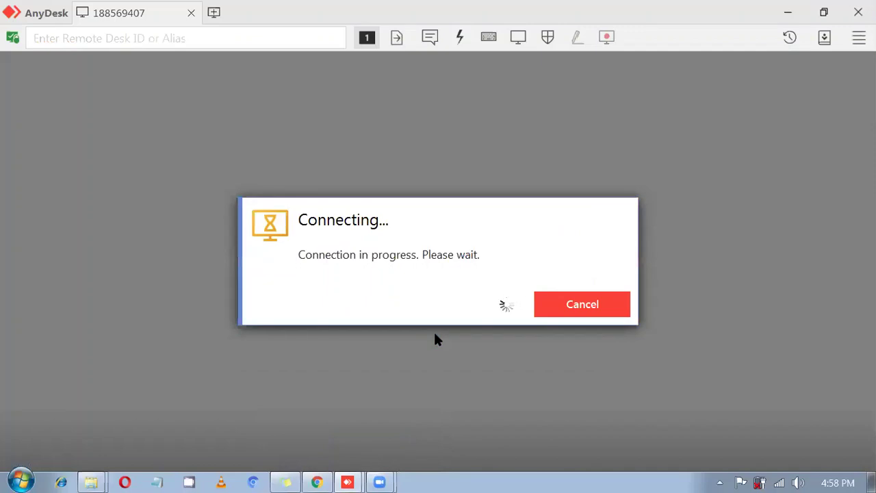
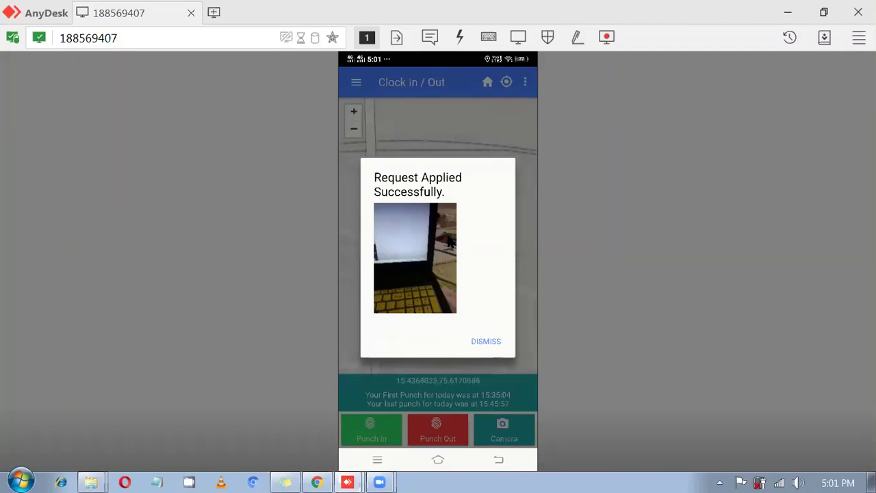
# - Switch from AnyDesk back to the SmartOffice Payroll browser window and scroll the dashboard
pyautogui.click(317, 482)
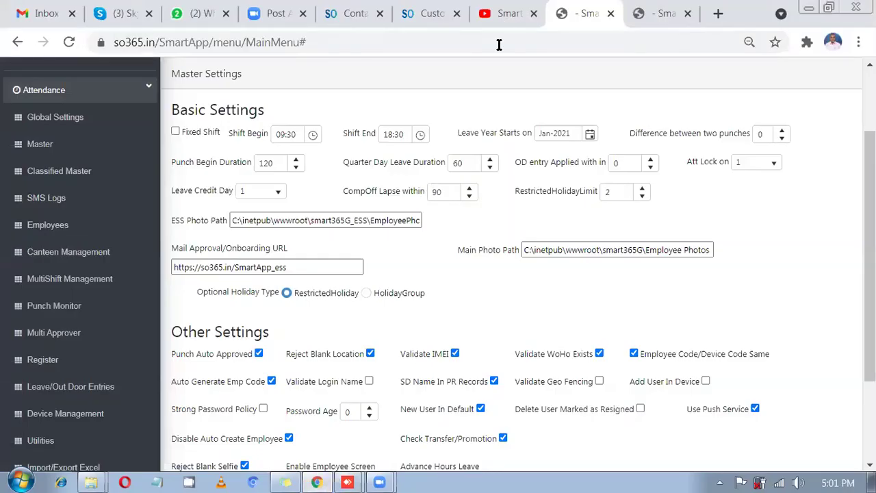
pyautogui.scroll(-3, 89, 294)
# - In Device Logs, confirm the 28-May-2021 17:00:29 in-punch and its Log Location
pyautogui.click(88, 288)
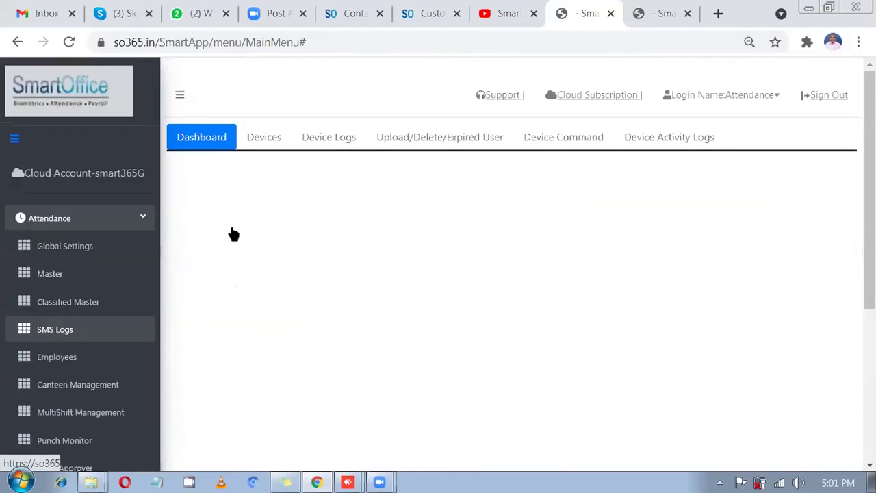
pyautogui.click(332, 146)
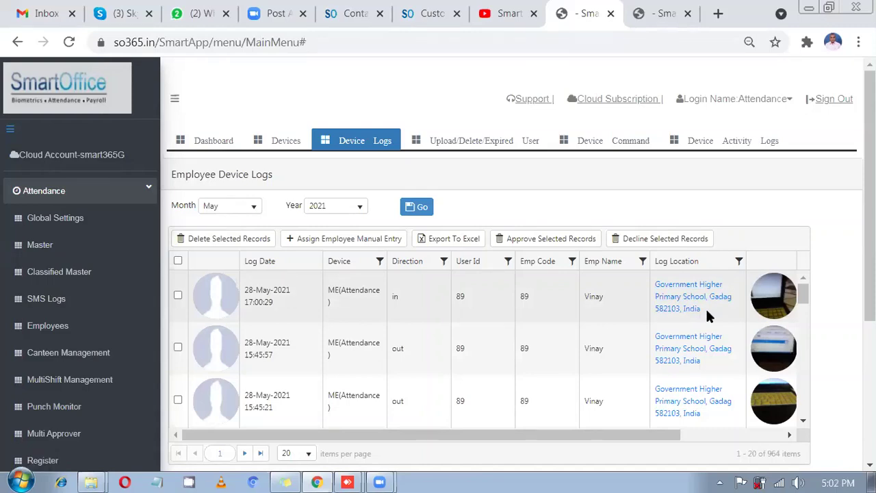
pyautogui.moveTo(706, 308); pyautogui.dragTo(654, 286)
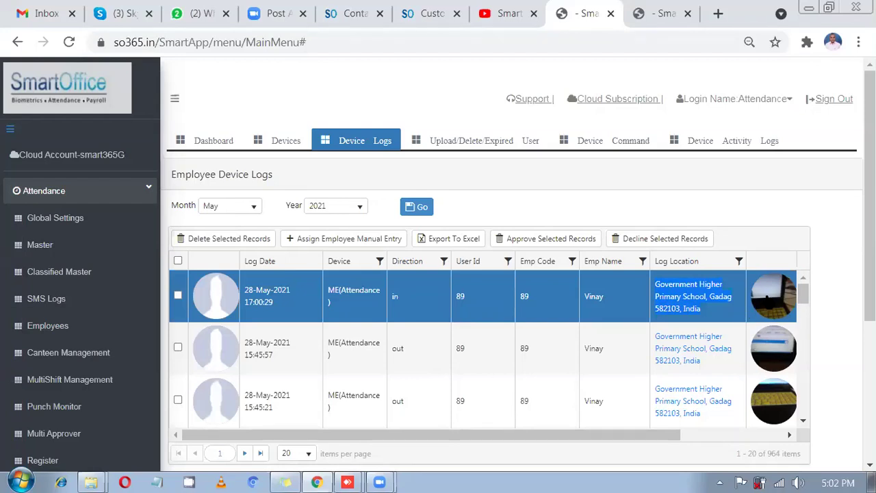
pyautogui.scroll(-1, 784, 356)
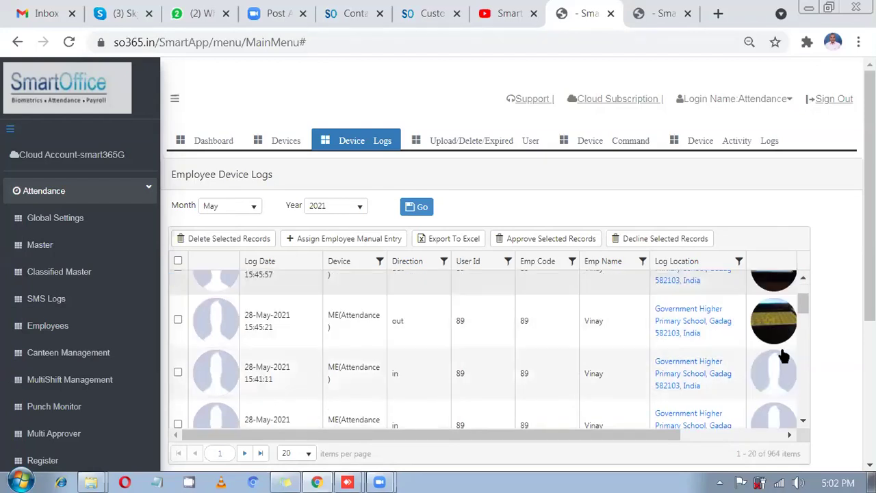
pyautogui.scroll(1, 781, 353)
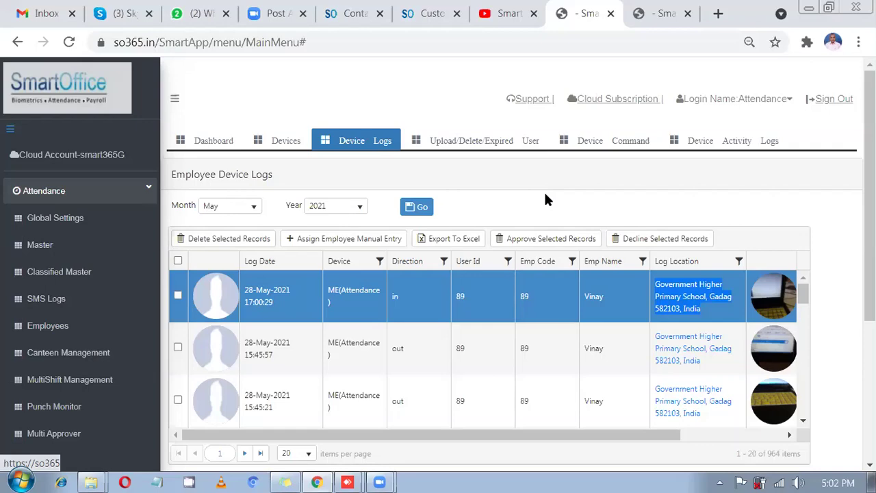
pyautogui.click(41, 221)
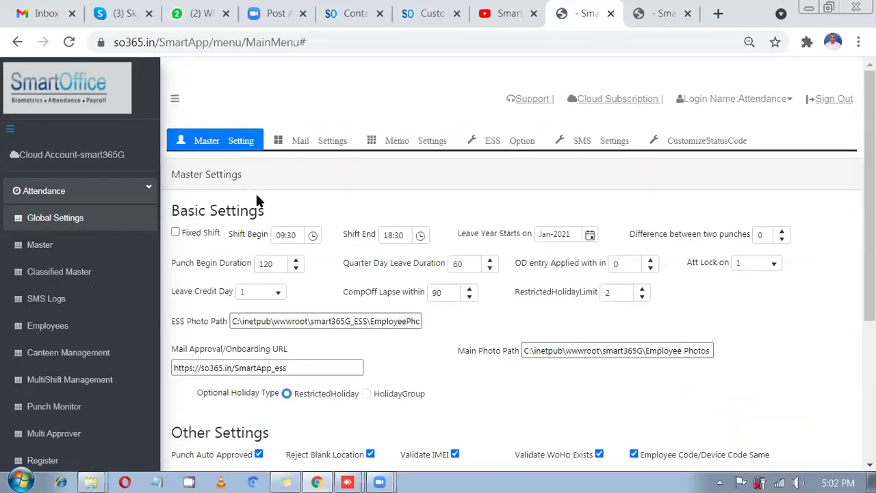
# - Uncheck Reject Blank Selfie under Other Settings, save, and close the 'Settings Updated Successfully' message
pyautogui.scroll(-3, 252, 308)
pyautogui.scroll(-1, 253, 311)
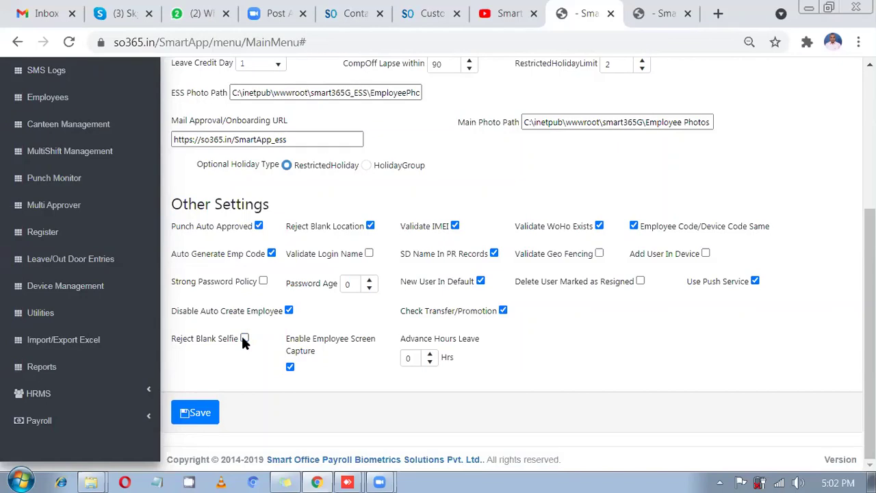
pyautogui.click(199, 422)
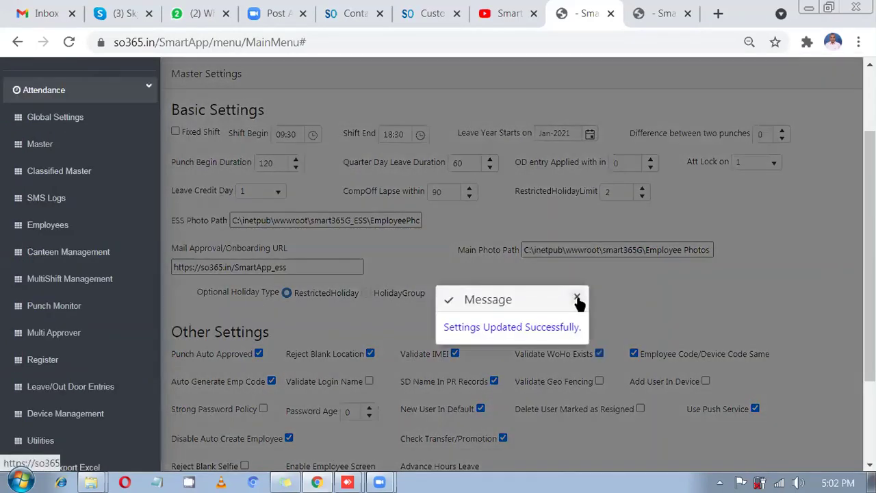
pyautogui.click(576, 299)
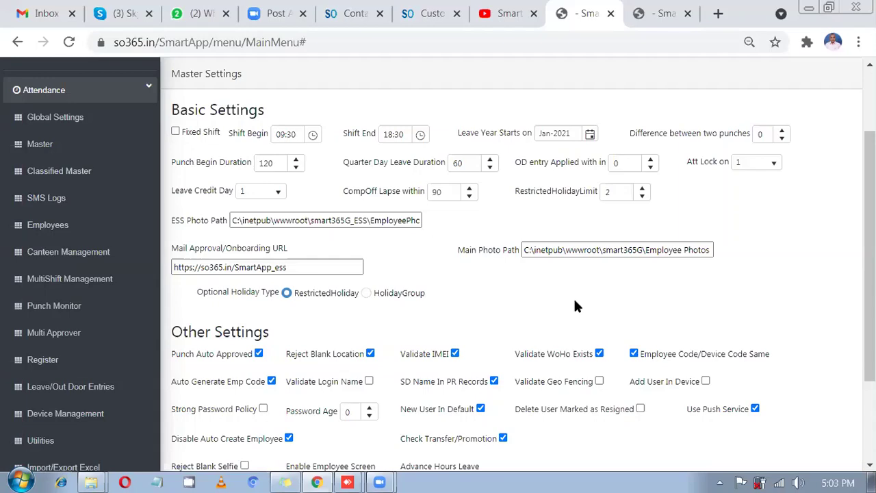
# - Check Validate Geo Fencing under Other Settings and save the settings twice
pyautogui.scroll(-2, 574, 306)
pyautogui.click(600, 301)
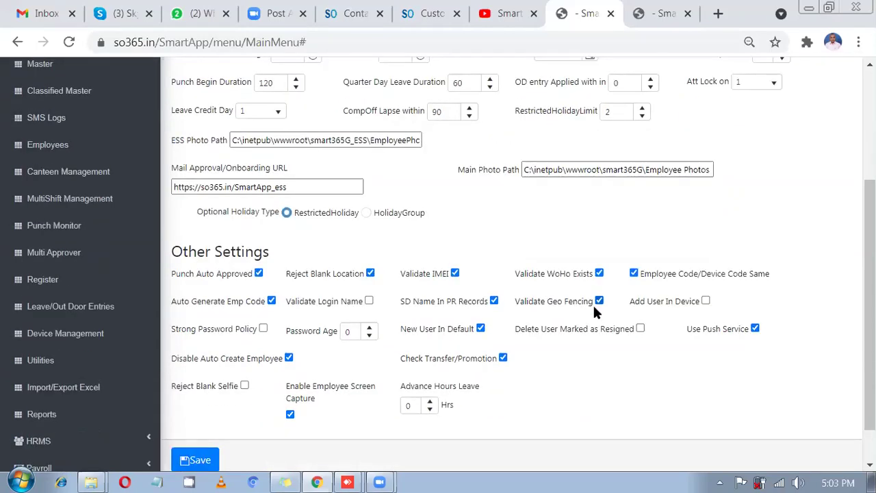
pyautogui.click(275, 451)
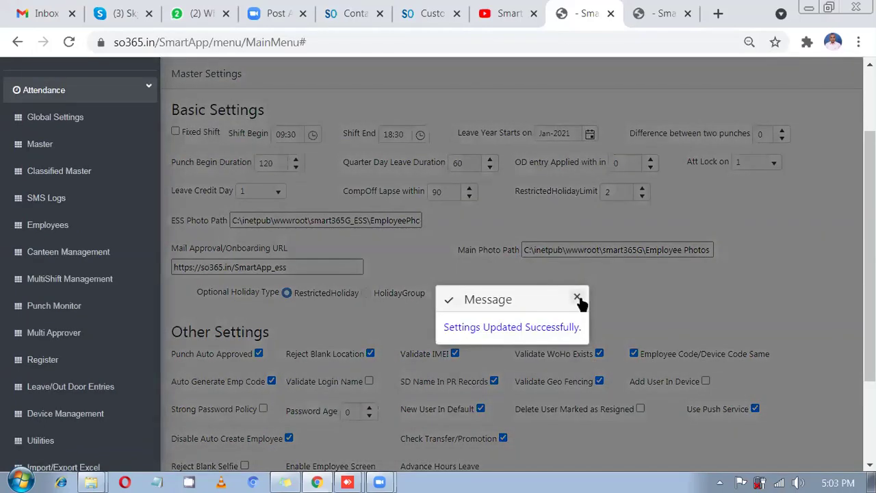
pyautogui.click(577, 298)
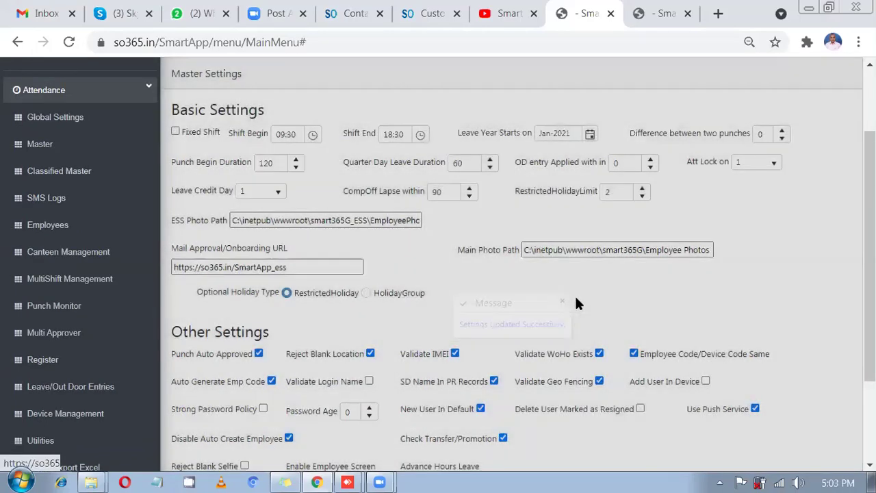
pyautogui.scroll(-2, 575, 301)
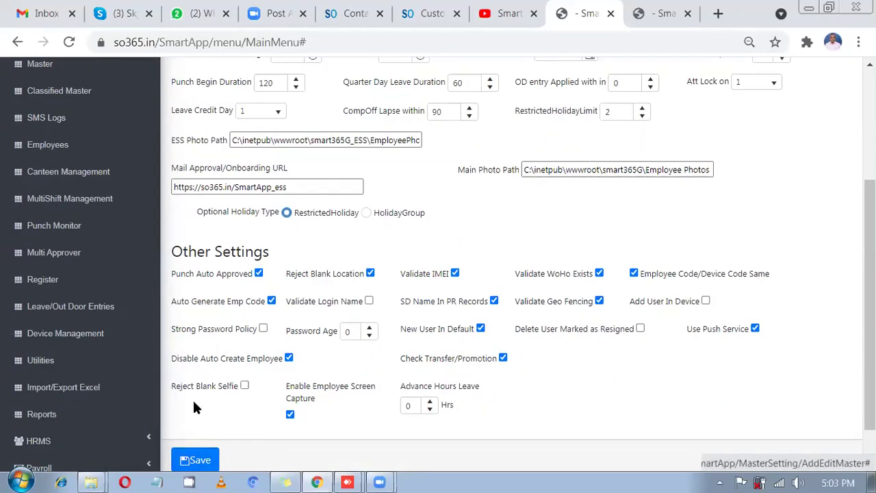
pyautogui.click(198, 459)
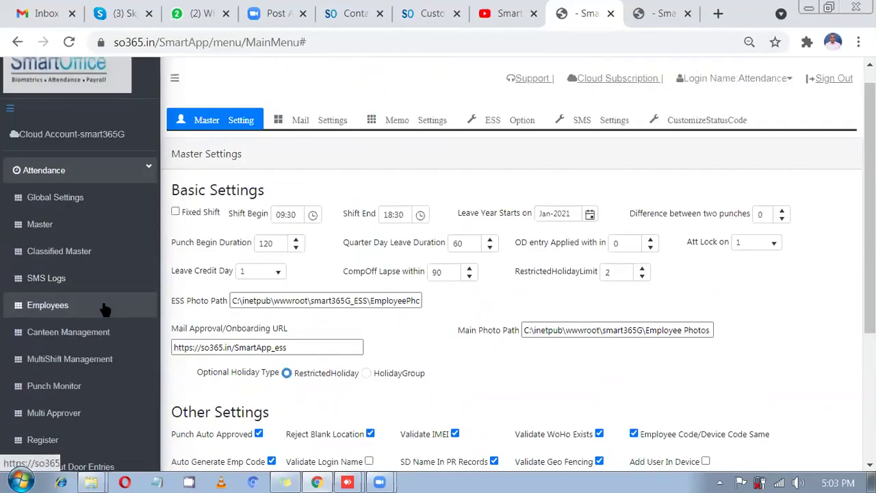
# - Filter the Employee List by Device Code 89 and note the employee's location, My location
pyautogui.click(104, 310)
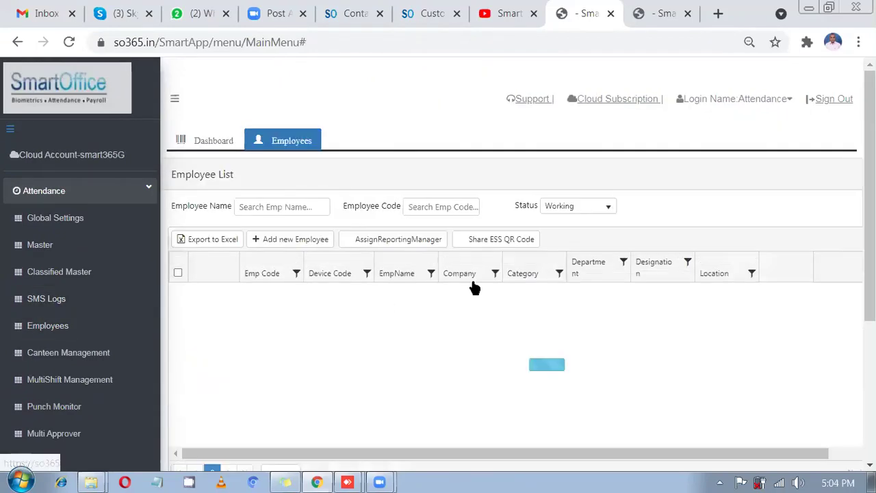
pyautogui.scroll(-1, 483, 333)
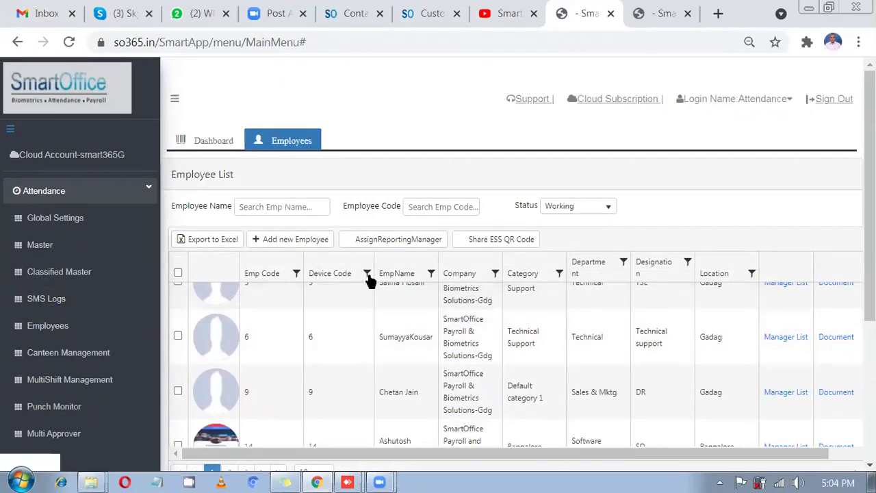
pyautogui.click(367, 273)
pyautogui.click(387, 323)
pyautogui.write('89')
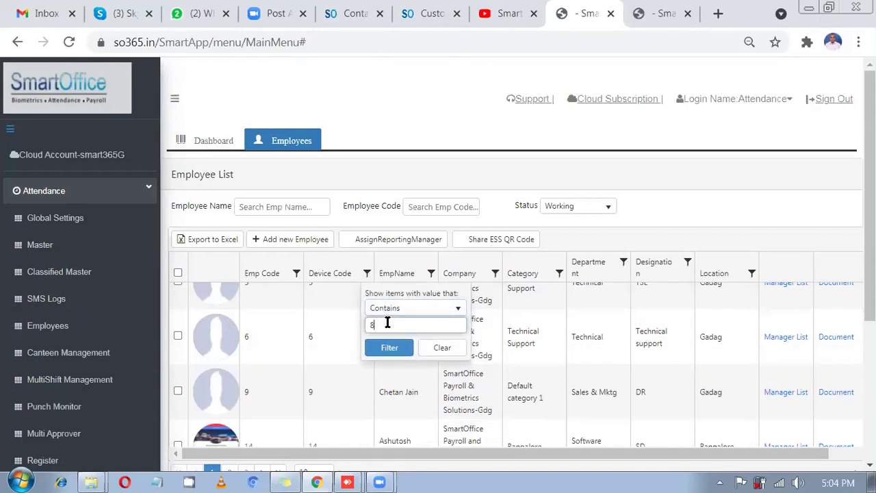
pyautogui.click(387, 349)
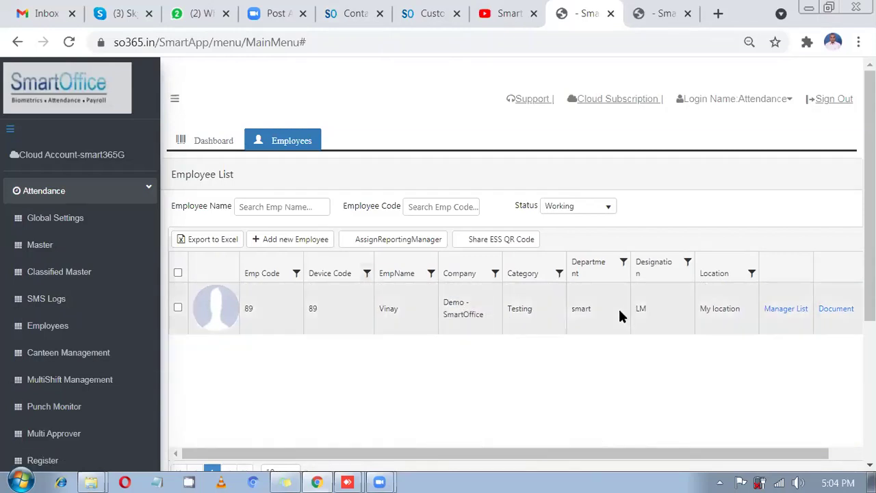
pyautogui.moveTo(700, 308); pyautogui.dragTo(731, 308)
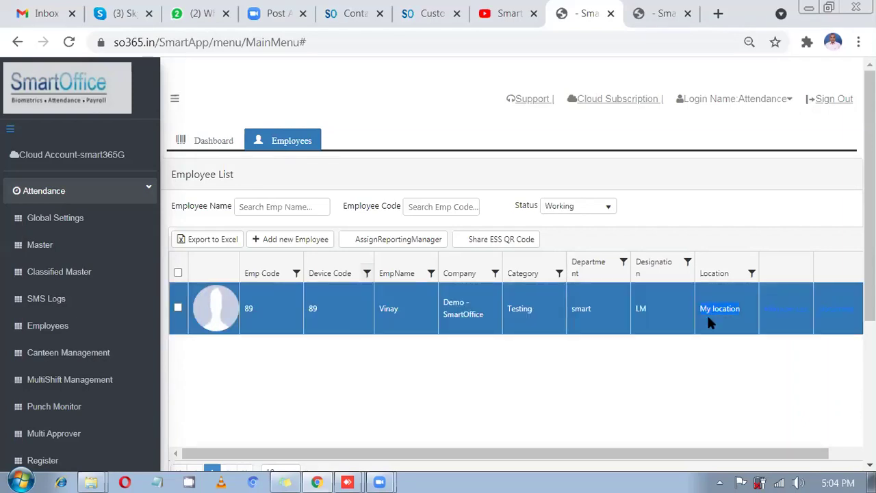
# - Open the Location tab in Master and scroll to My location, which has 1 employee
pyautogui.click(67, 226)
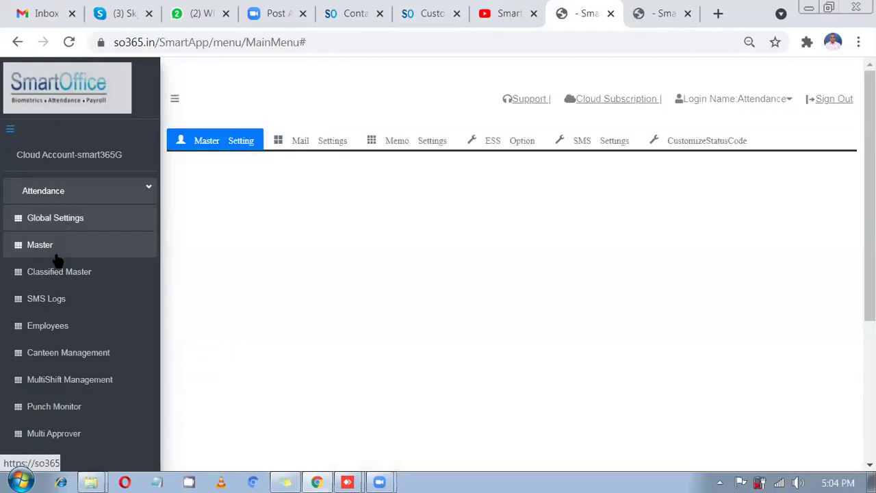
pyautogui.click(57, 255)
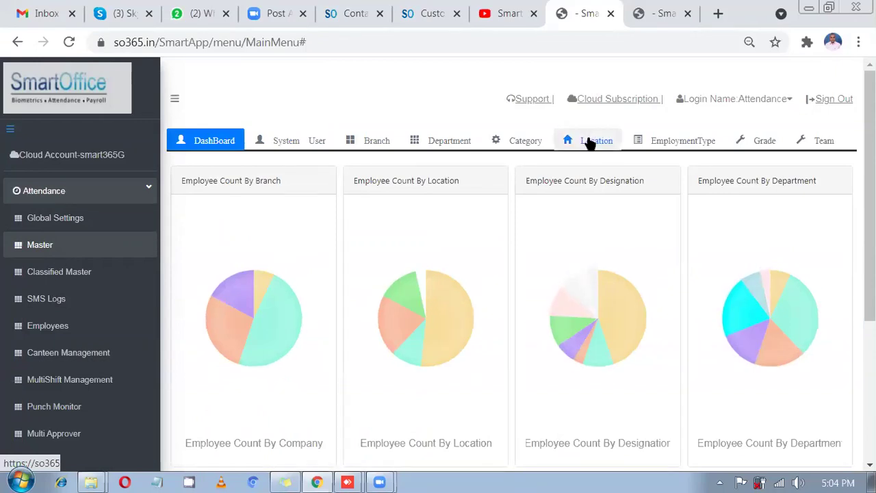
pyautogui.click(590, 143)
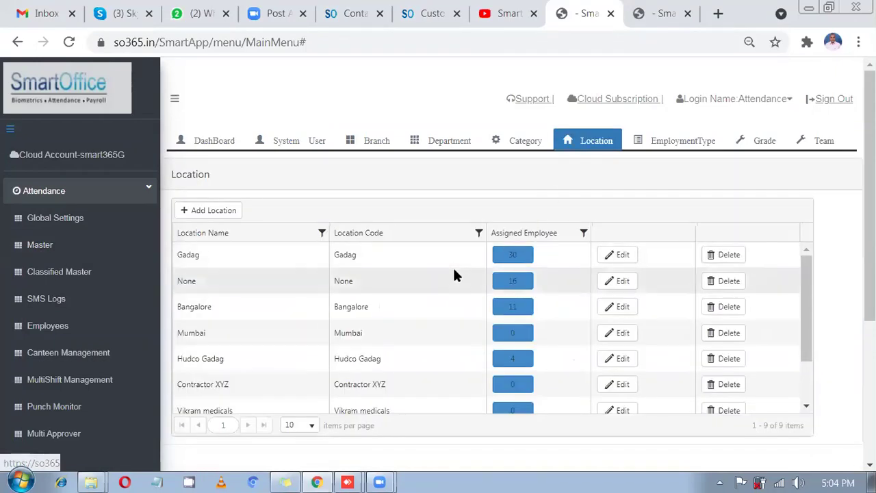
pyautogui.scroll(-2, 454, 273)
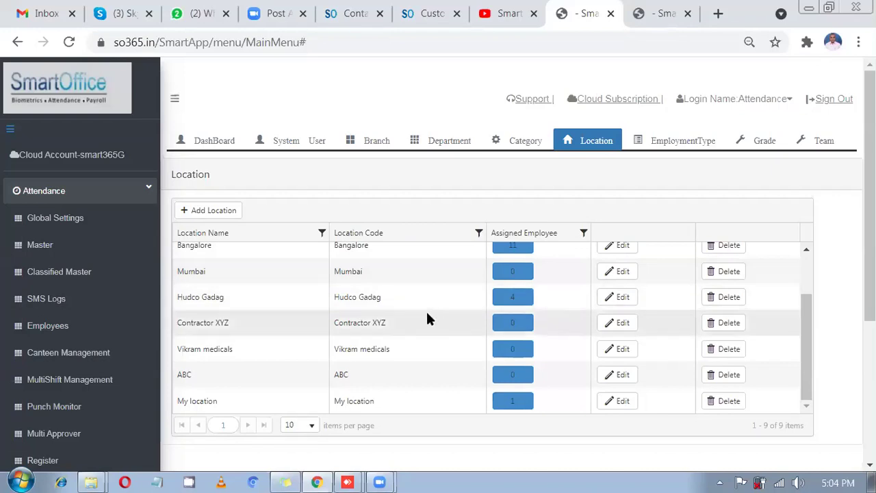
pyautogui.scroll(1, 426, 314)
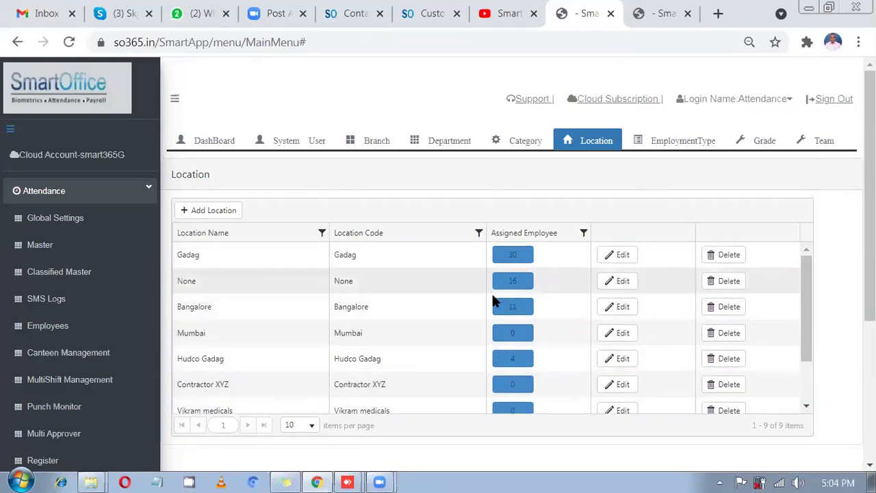
pyautogui.scroll(-3, 427, 318)
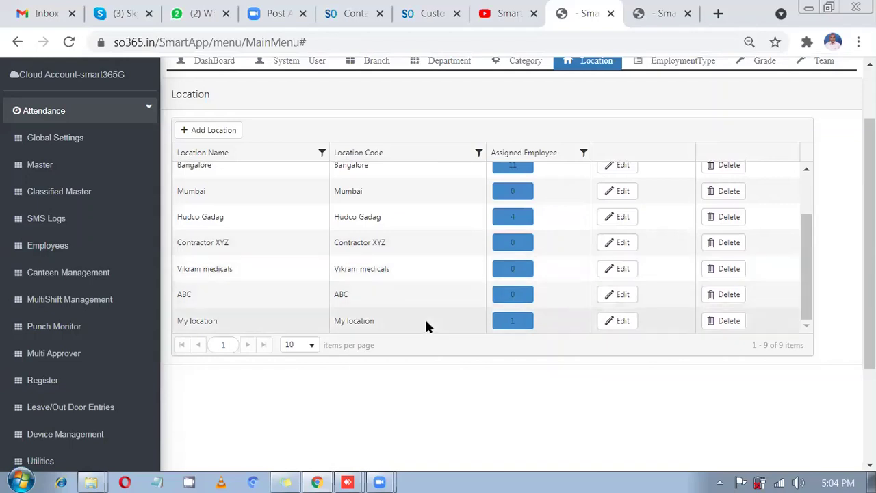
# - Open the Location Details of My location and review its name and code
pyautogui.click(623, 322)
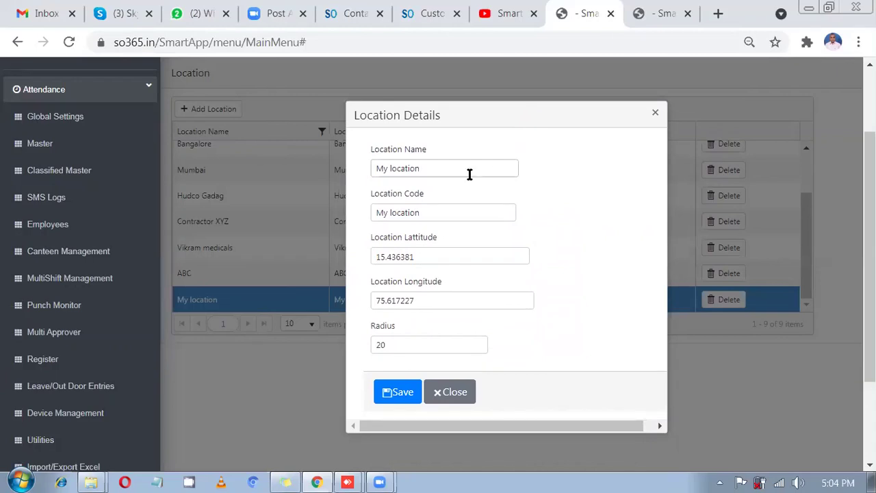
pyautogui.moveTo(469, 175); pyautogui.dragTo(372, 168)
pyautogui.moveTo(434, 215); pyautogui.dragTo(376, 211)
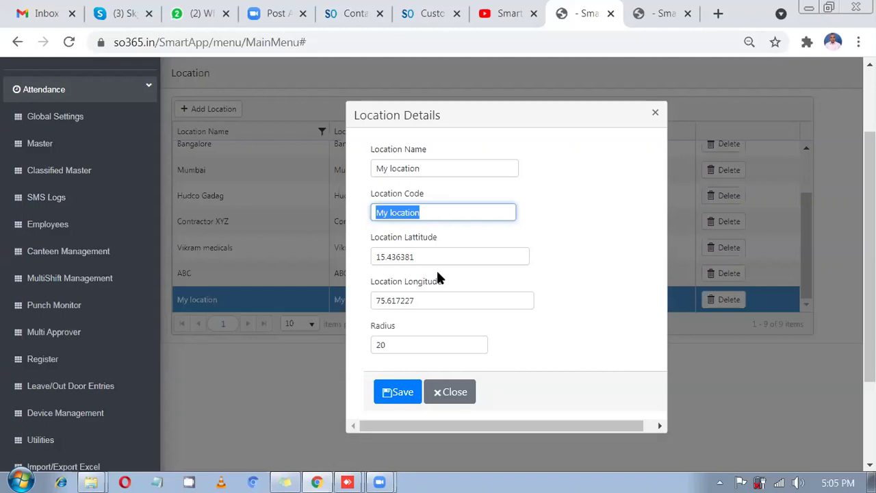
pyautogui.click(348, 477)
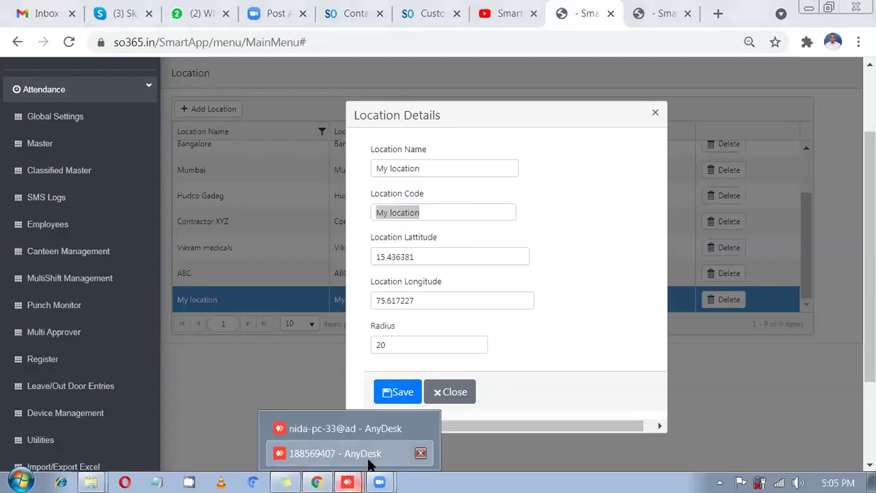
# - Read the dropped pin's coordinates in Google Maps on the phone, then return to Location Details
pyautogui.click(321, 453)
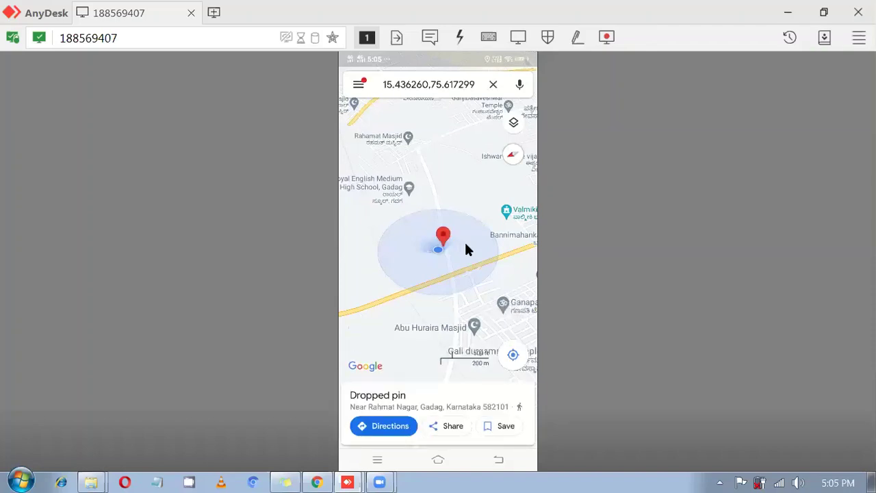
pyautogui.click(392, 83)
pyautogui.click(418, 98)
pyautogui.click(419, 95)
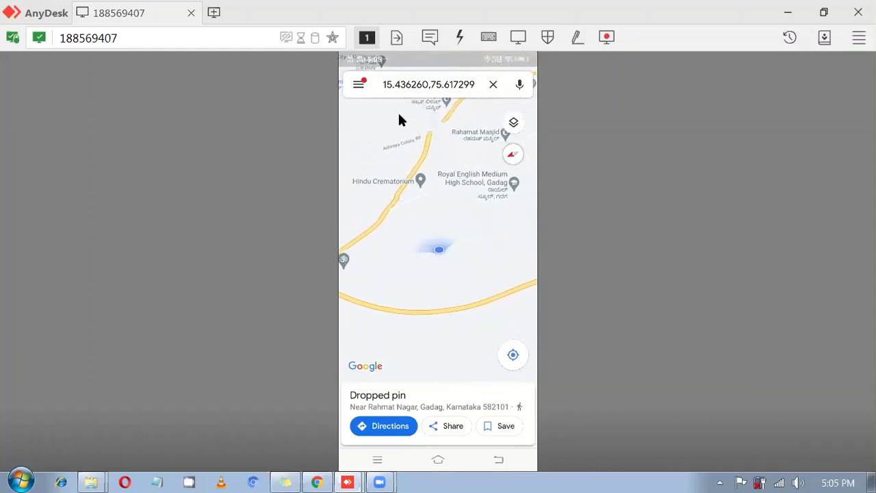
pyautogui.click(318, 482)
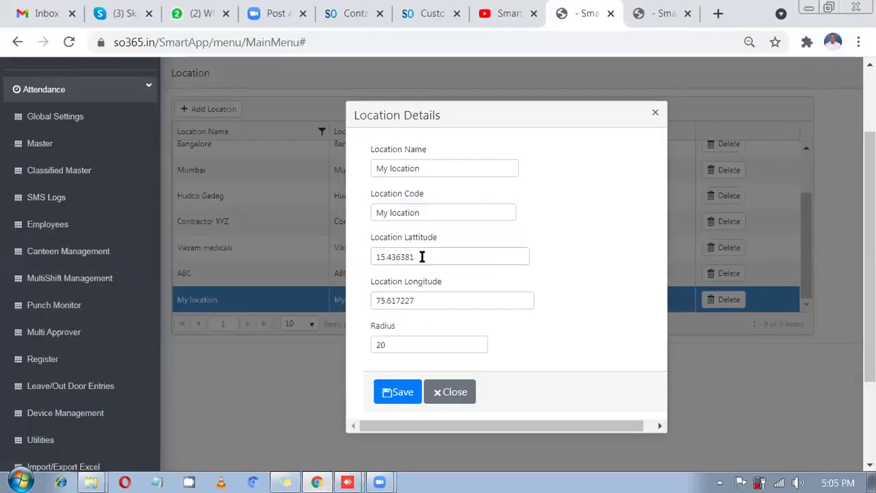
pyautogui.moveTo(420, 256); pyautogui.dragTo(374, 257)
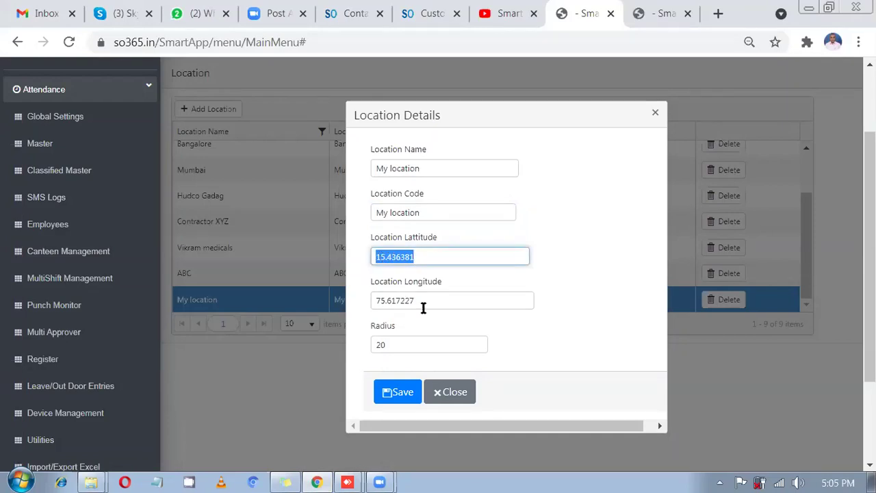
pyautogui.moveTo(423, 307); pyautogui.dragTo(374, 300)
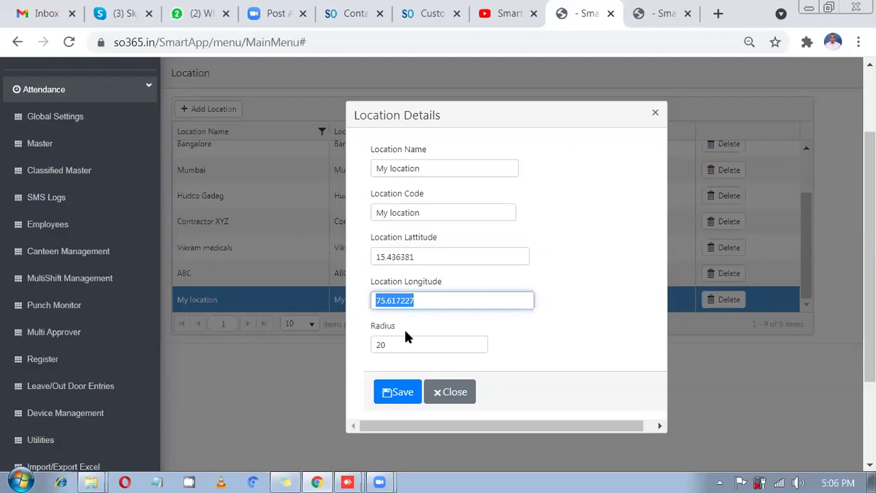
pyautogui.moveTo(404, 346); pyautogui.dragTo(372, 347)
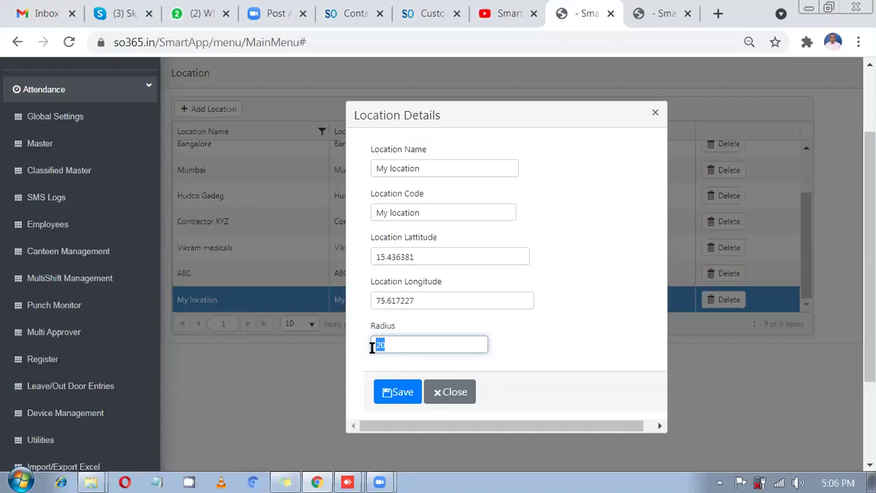
pyautogui.click(404, 392)
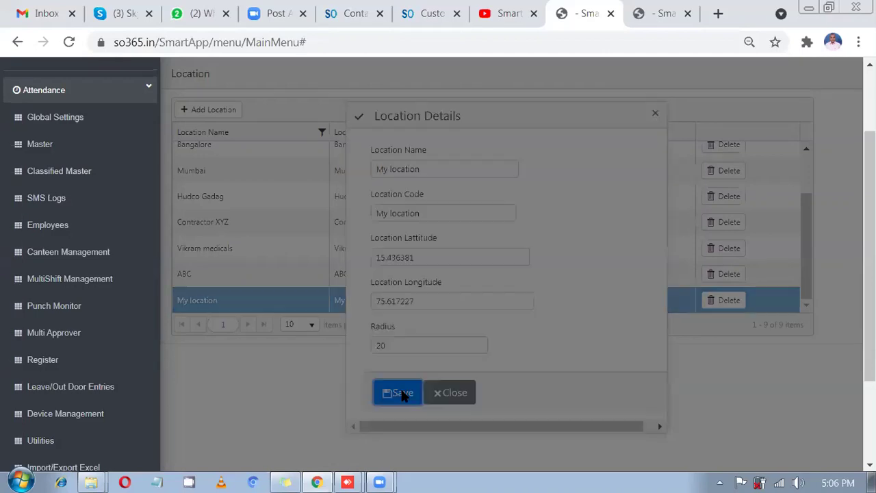
pyautogui.click(572, 299)
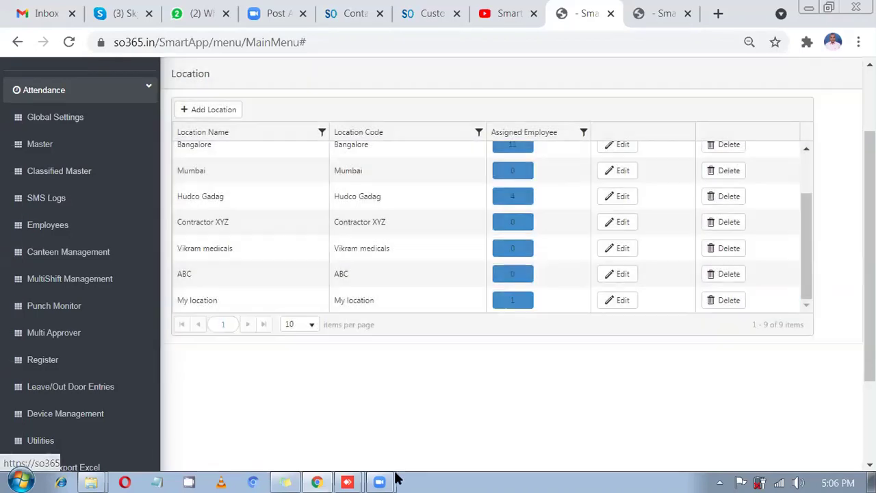
# - Punch on the phone's Clock In / Out screen and dismiss the Request Applied Successfully dialog
pyautogui.moveTo(365, 477)
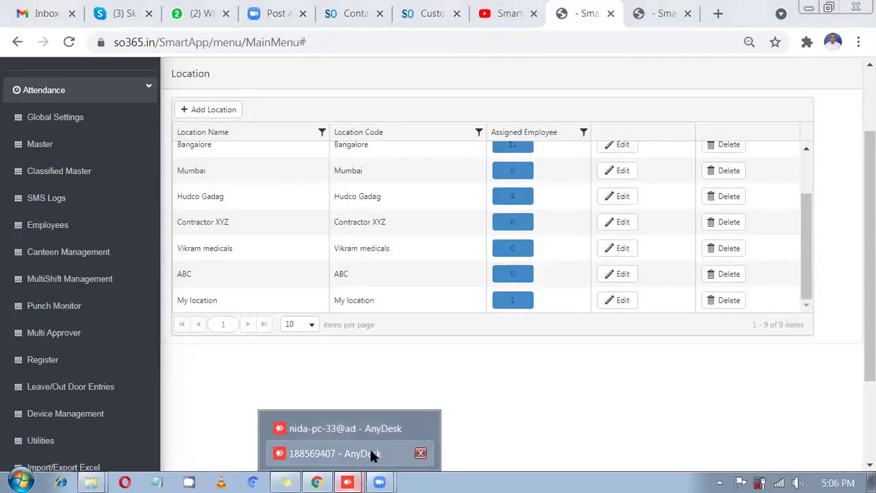
pyautogui.click(369, 452)
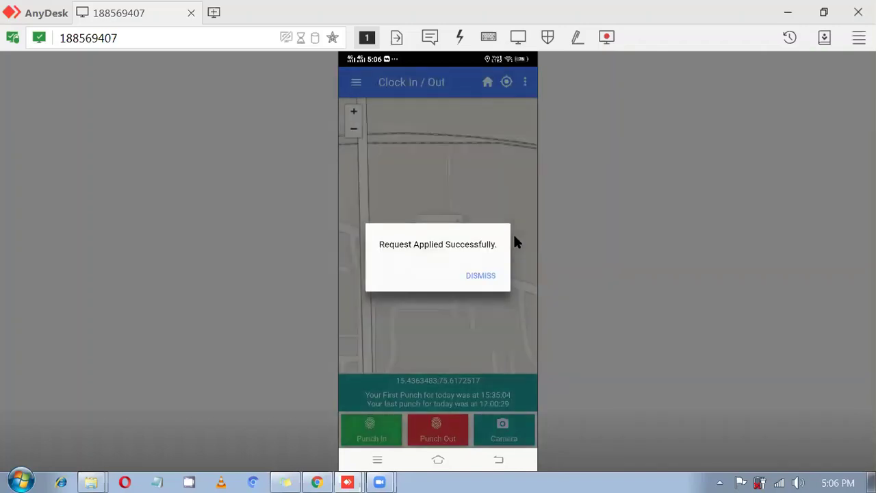
pyautogui.click(512, 242)
pyautogui.click(490, 273)
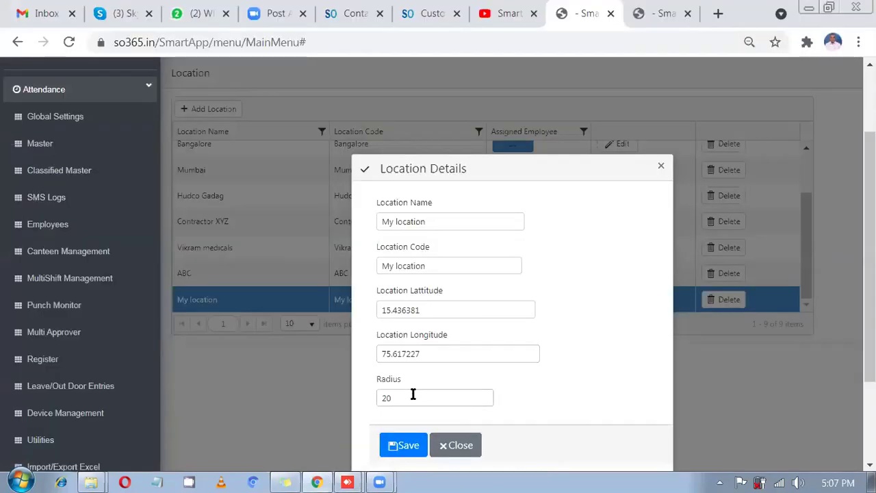
# - Change My location's radius from 20 to 5 and save it
pyautogui.moveTo(411, 395); pyautogui.dragTo(377, 398)
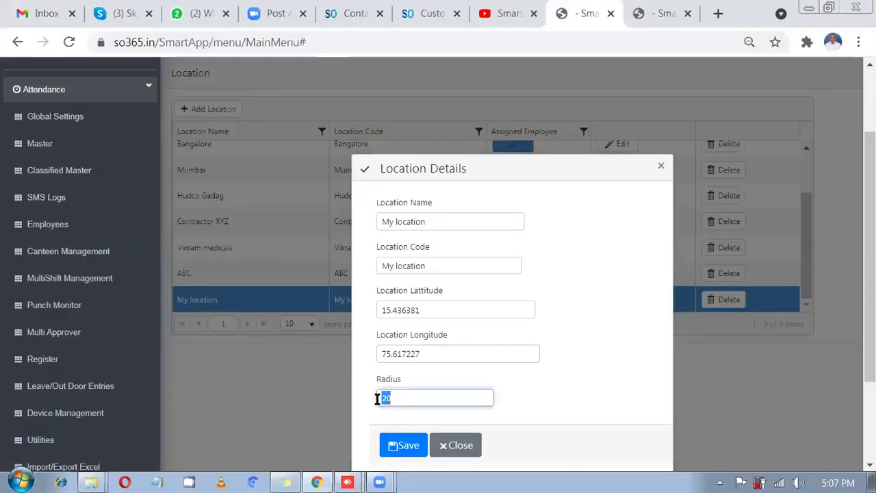
pyautogui.write('10')
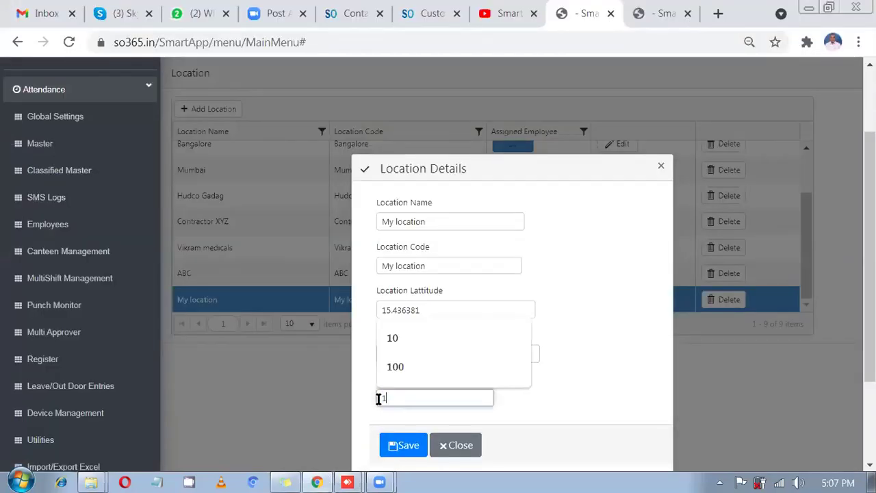
pyautogui.press('BackSpace')
pyautogui.press('BackSpace')
pyautogui.write('5')
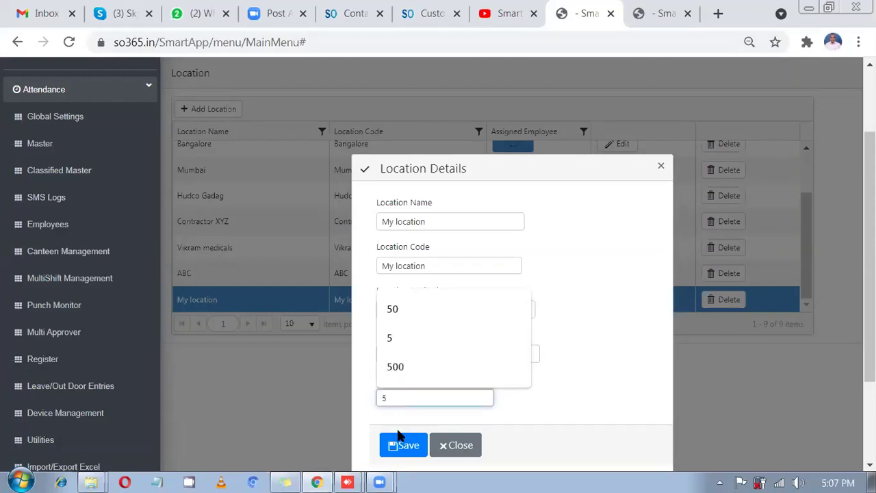
pyautogui.click(394, 445)
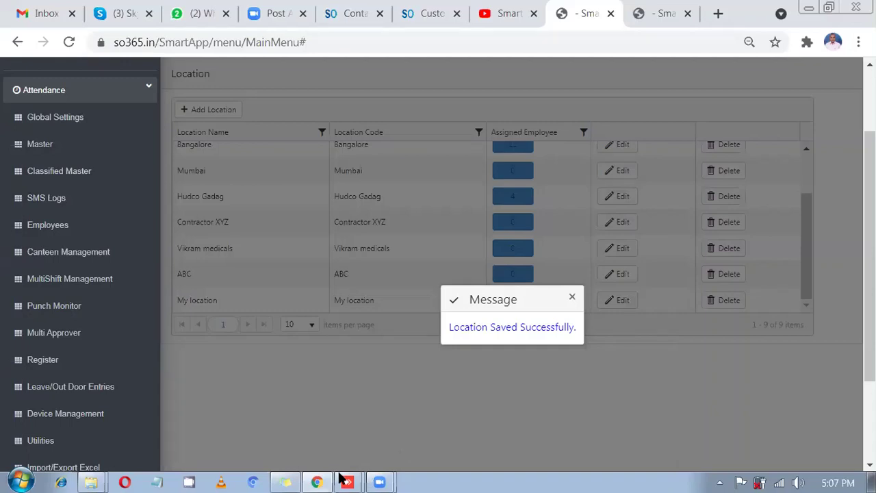
pyautogui.moveTo(326, 478)
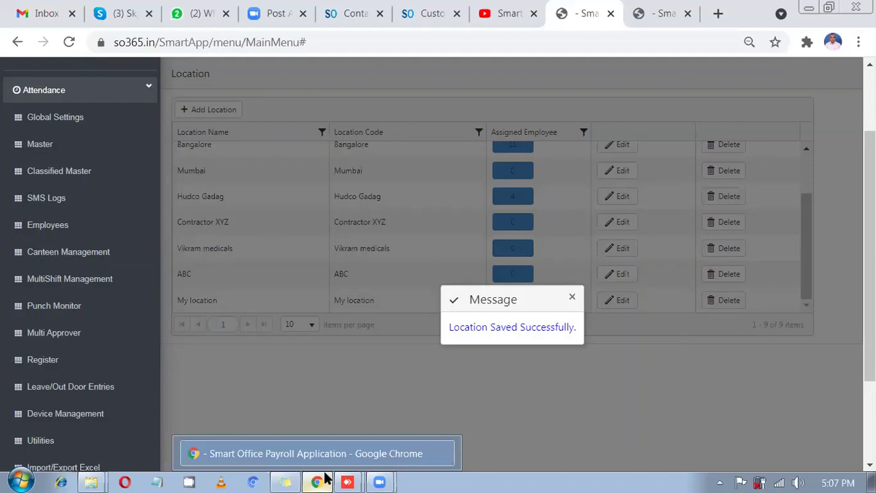
pyautogui.moveTo(353, 478)
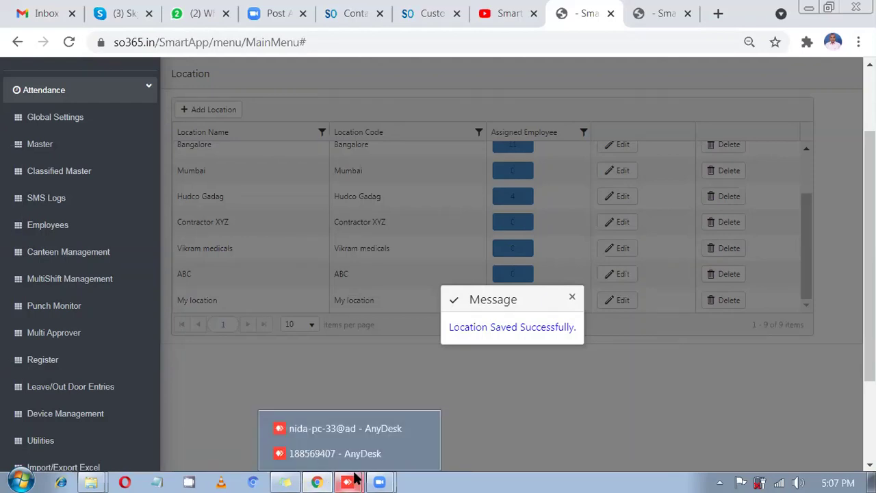
pyautogui.click(575, 298)
# - Edit My location again, set its radius to 2, and save
pyautogui.click(606, 301)
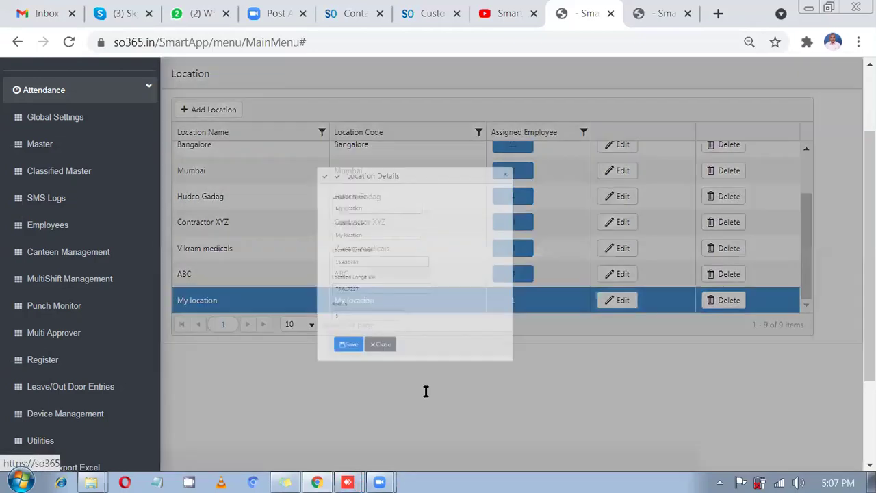
pyautogui.click(382, 397)
pyautogui.write('2')
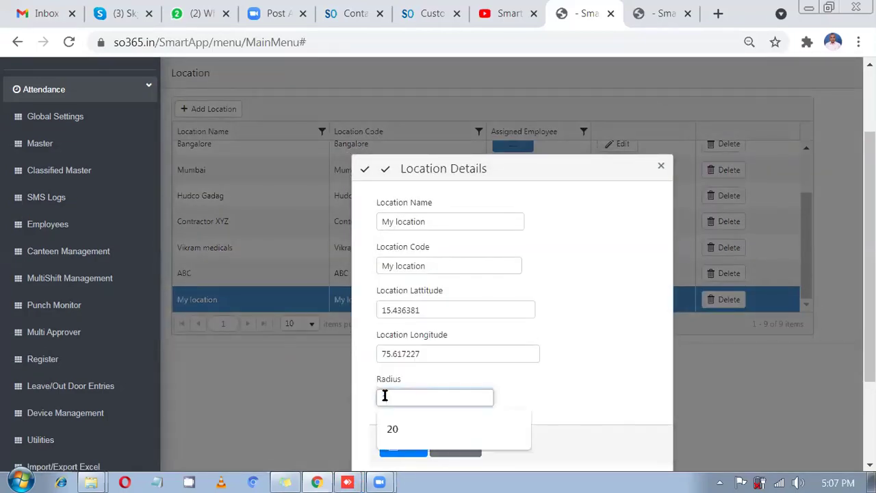
pyautogui.click(622, 359)
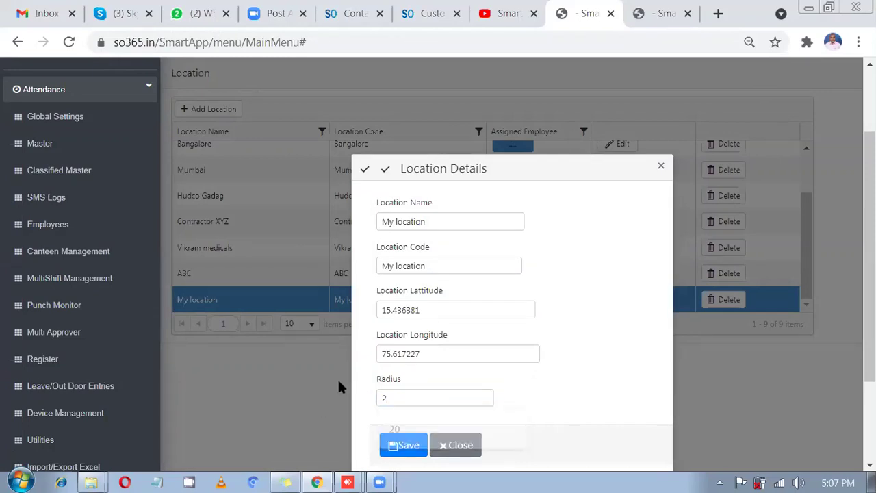
pyautogui.click(404, 445)
pyautogui.click(571, 299)
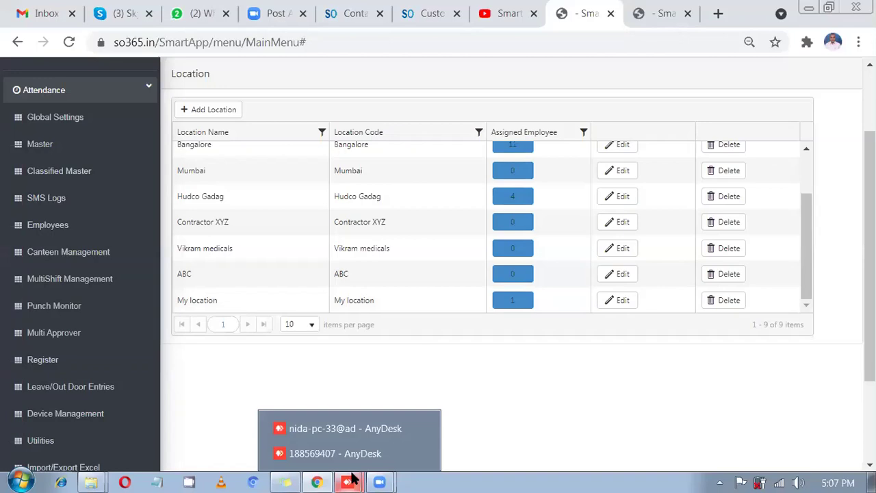
# - Switch to the AnyDesk remote phone session to punch again
pyautogui.click(342, 453)
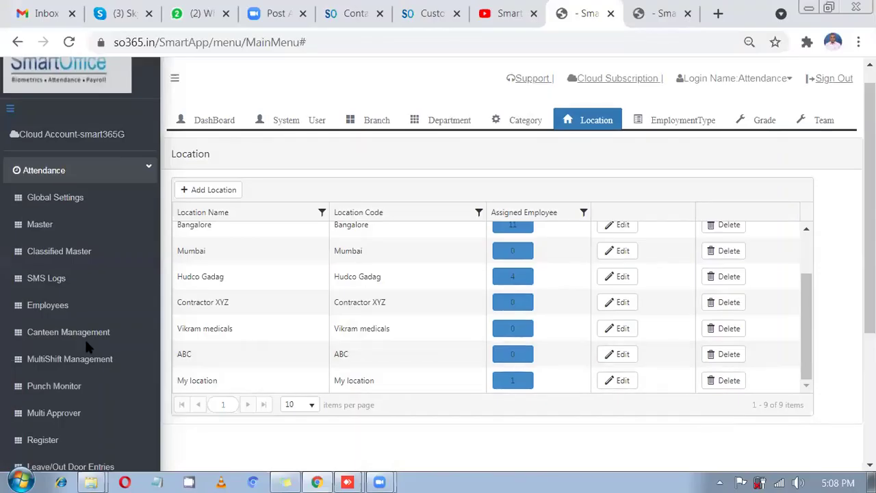
# - Review the Device Management logs for the 28-May-2021 punches at 17:05:54 and 17:06:24
pyautogui.scroll(-1, 84, 342)
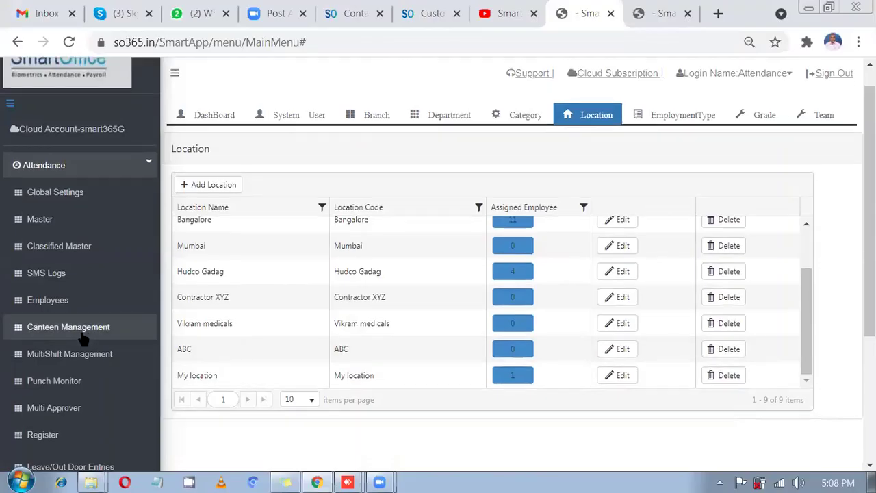
pyautogui.click(88, 411)
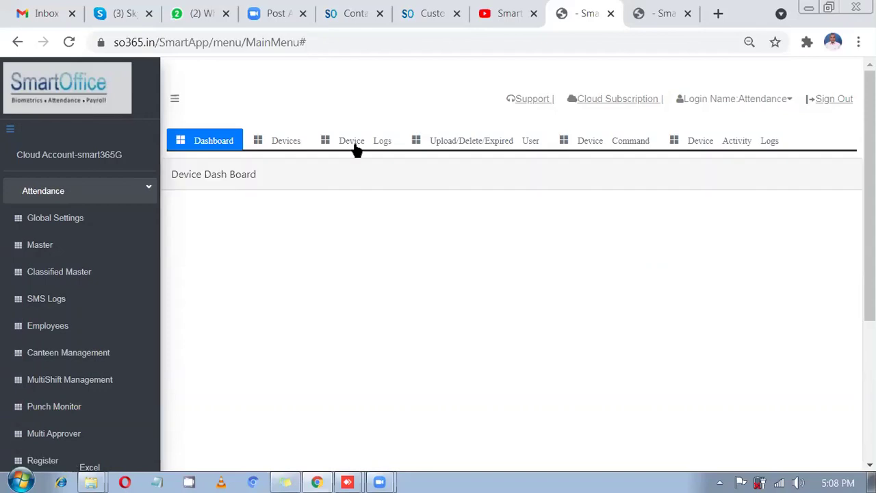
pyautogui.click(354, 148)
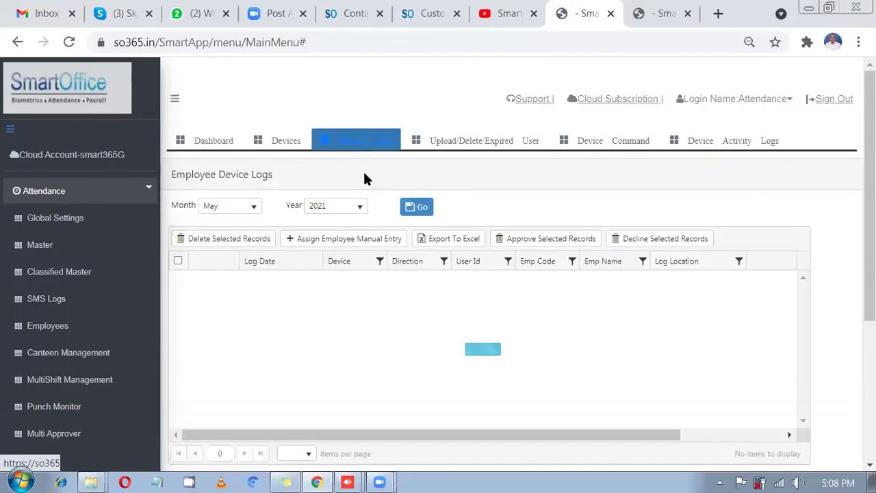
pyautogui.scroll(-2, 588, 266)
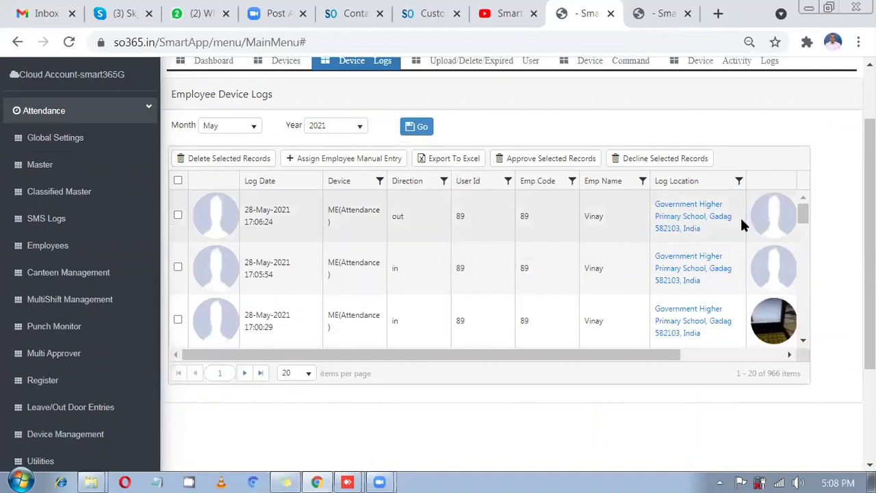
pyautogui.scroll(-3, 768, 246)
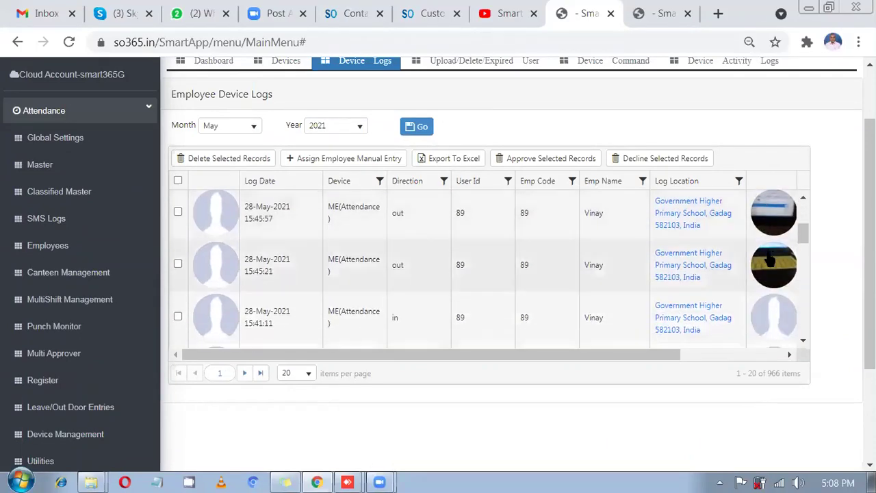
pyautogui.scroll(5, 768, 262)
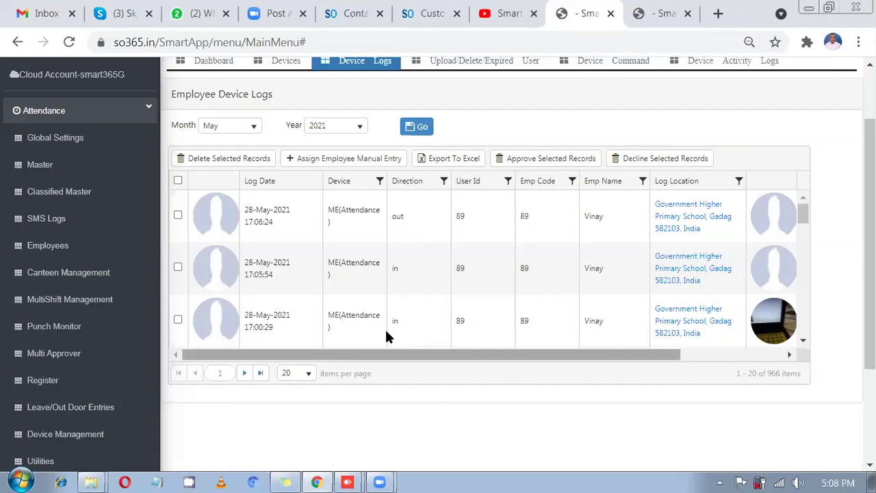
# - Show the Contact Us page's regional Attendance and All India Payroll contact numbers
pyautogui.click(438, 14)
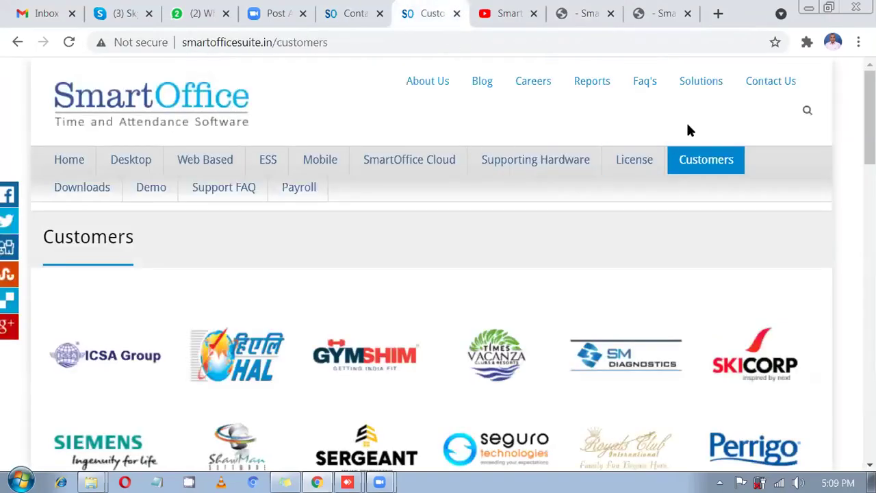
pyautogui.click(772, 91)
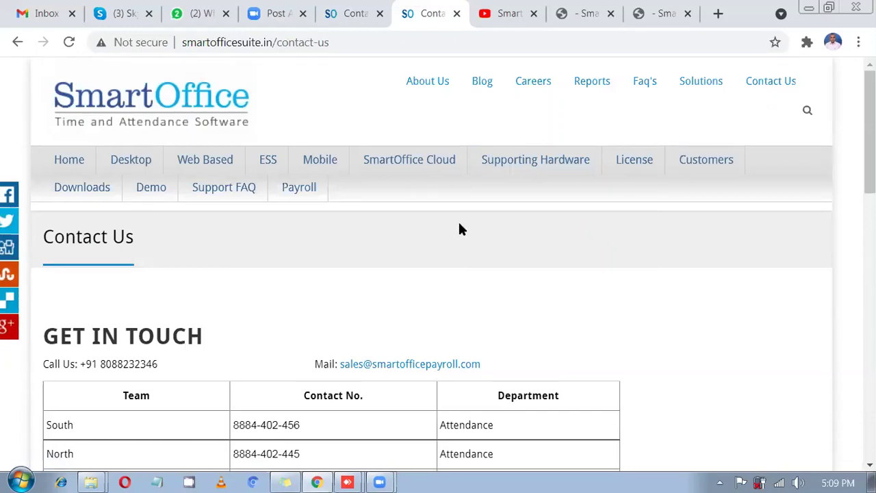
pyautogui.scroll(-2, 457, 230)
pyautogui.scroll(1, 304, 302)
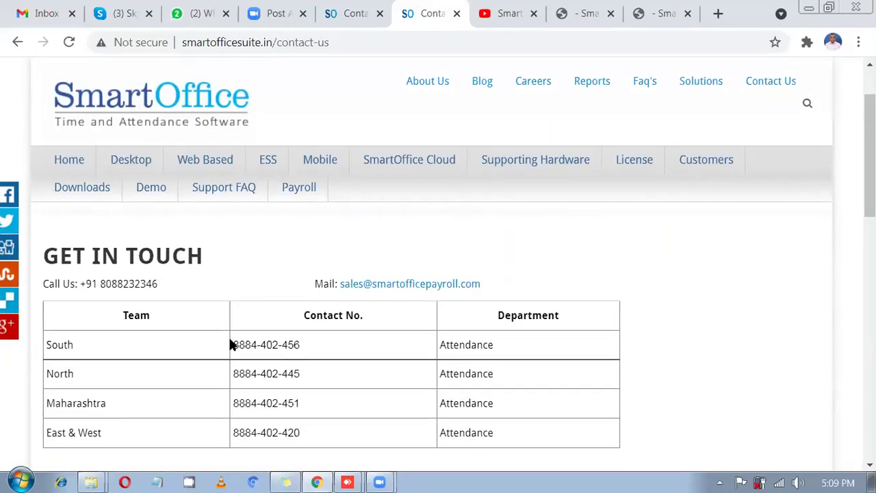
pyautogui.scroll(-1, 232, 347)
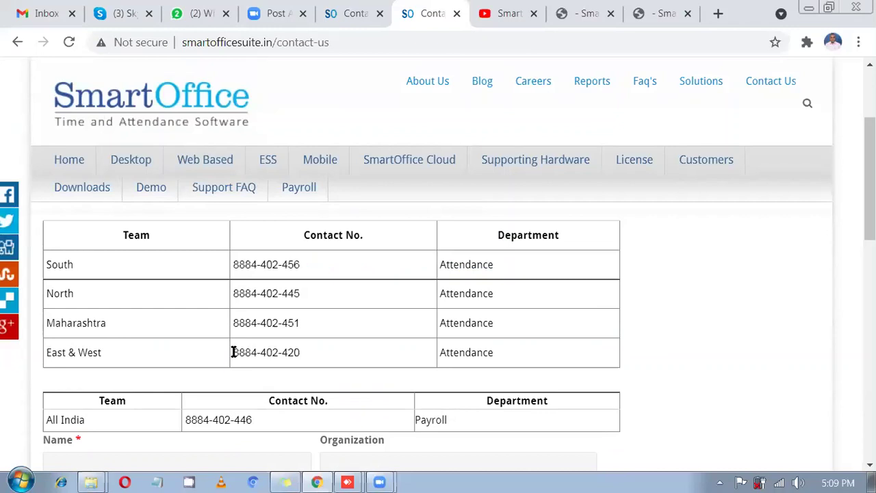